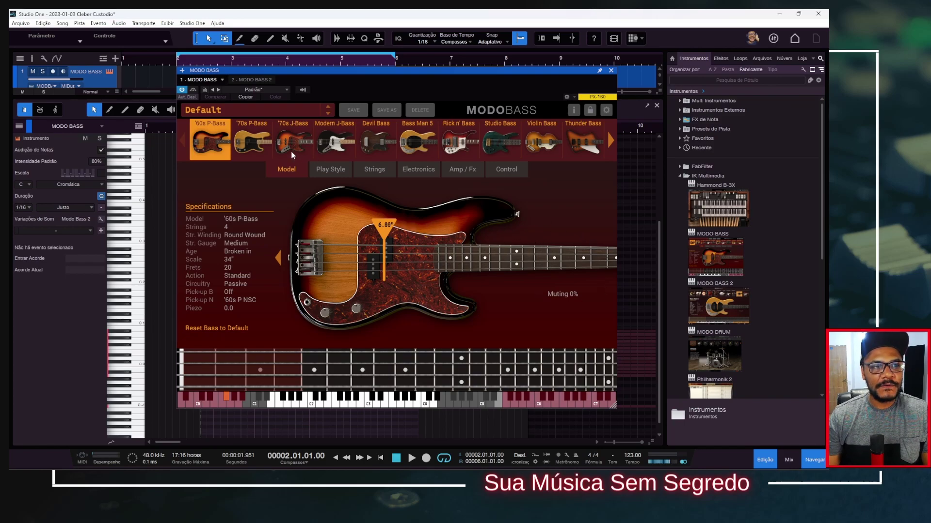
Look through the Finger, Pick, Slap and Xtreme preset categories and select the Default preset
{"action": "left_click", "coordinate": [237, 109]}
{"action": "mouse_move", "coordinate": [234, 127]}
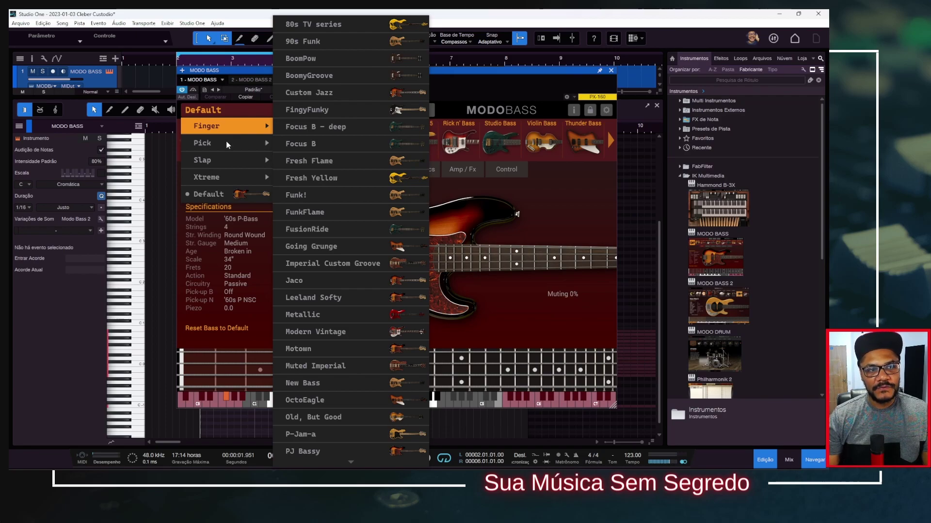
{"action": "mouse_move", "coordinate": [226, 144]}
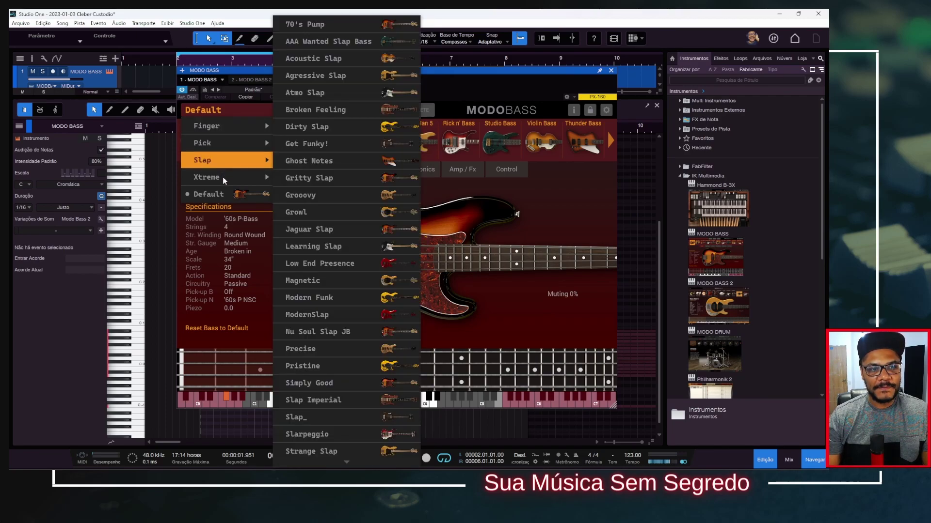
{"action": "mouse_move", "coordinate": [224, 180]}
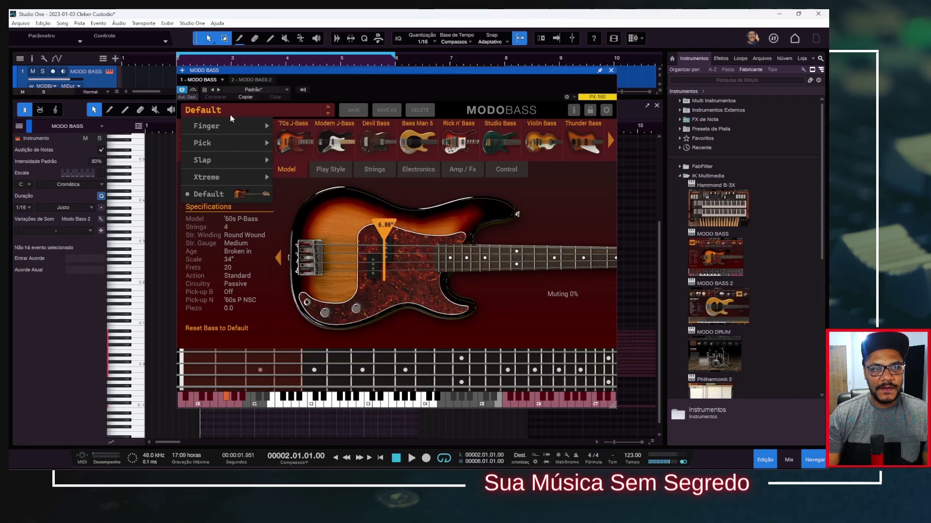
{"action": "left_click", "coordinate": [226, 194]}
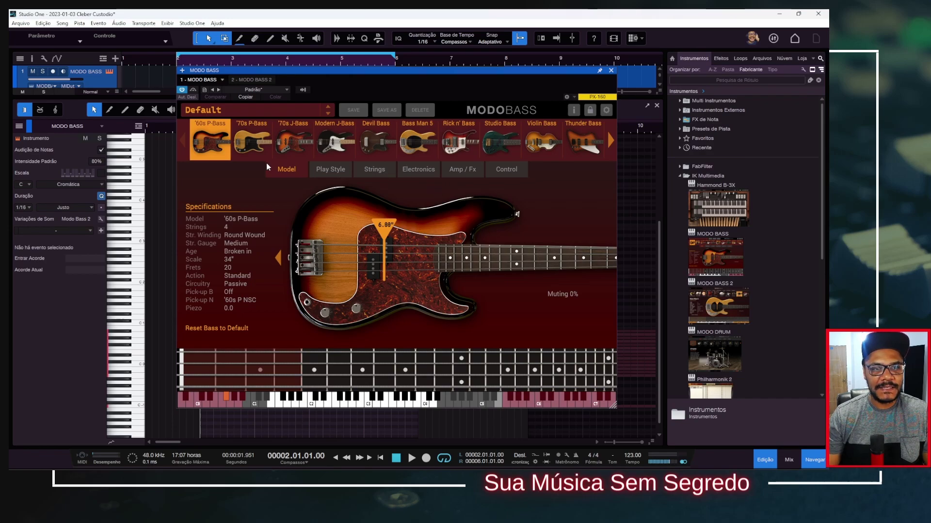
Raise the play style muting to 34%, and load the 80s TV series preset from the Finger category
{"action": "left_click", "coordinate": [341, 170]}
{"action": "left_click_drag", "start_coordinate": [318, 140], "coordinate": [318, 110]}
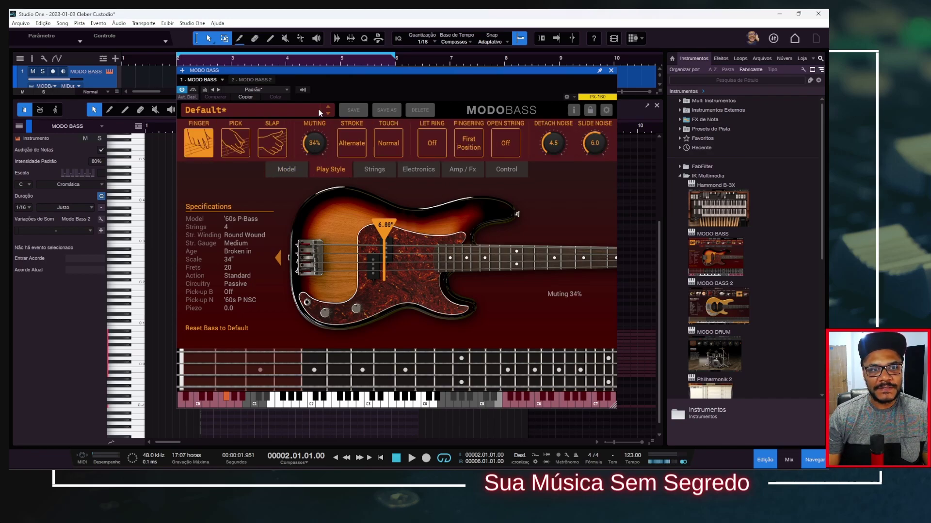
{"action": "left_click", "coordinate": [223, 110]}
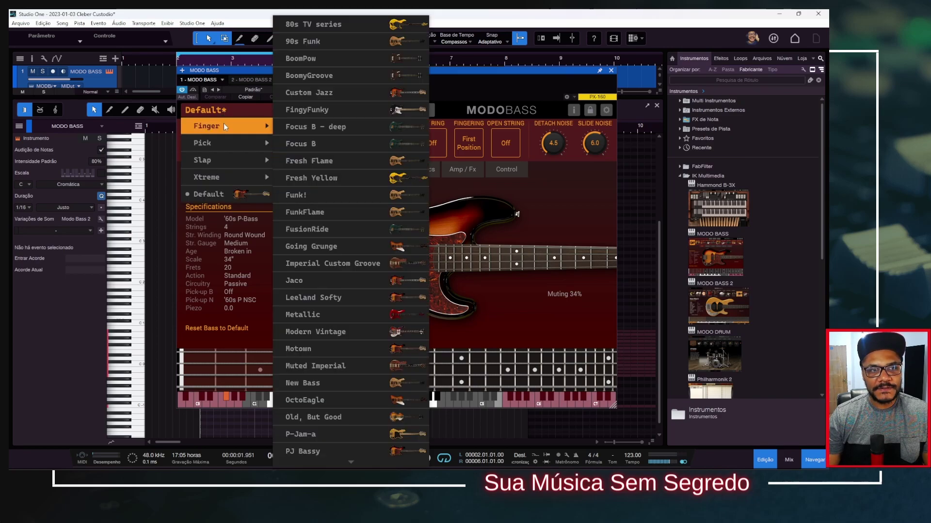
{"action": "left_click", "coordinate": [311, 24]}
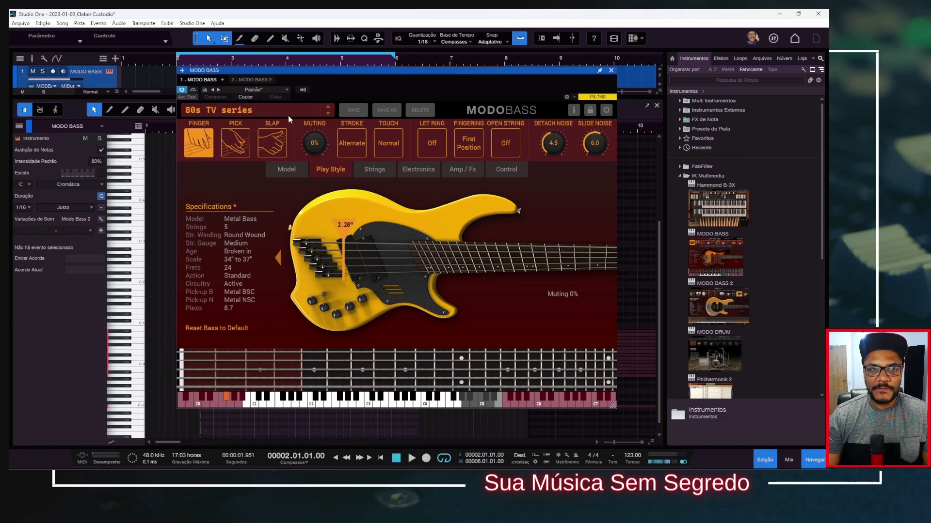
Set the muting to 13% and start saving the preset, first over the existing one and as a new file, cancelling both
{"action": "left_click_drag", "start_coordinate": [318, 143], "coordinate": [321, 129]}
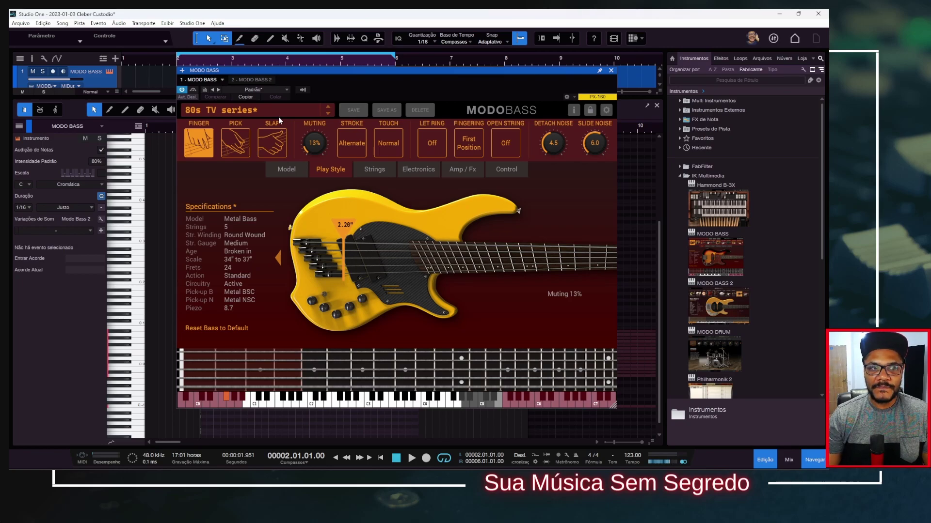
{"action": "left_click", "coordinate": [354, 112]}
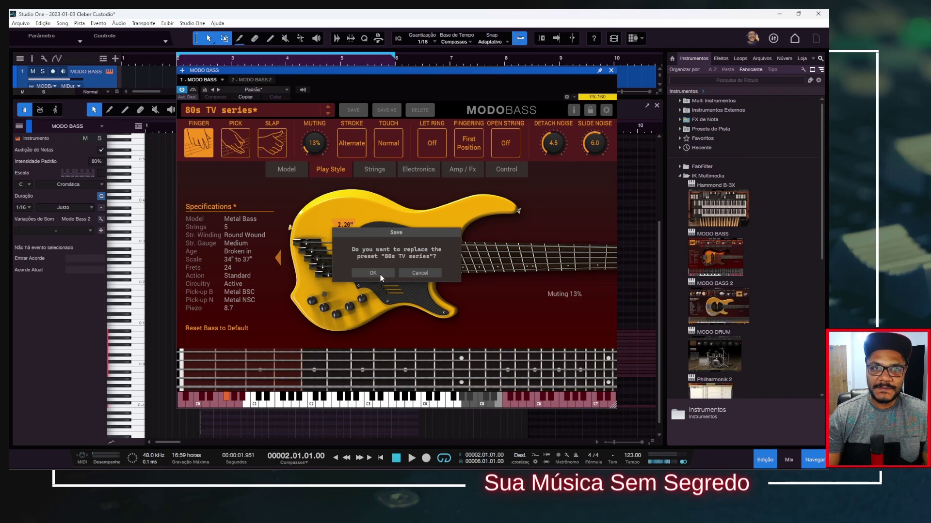
{"action": "left_click", "coordinate": [421, 274]}
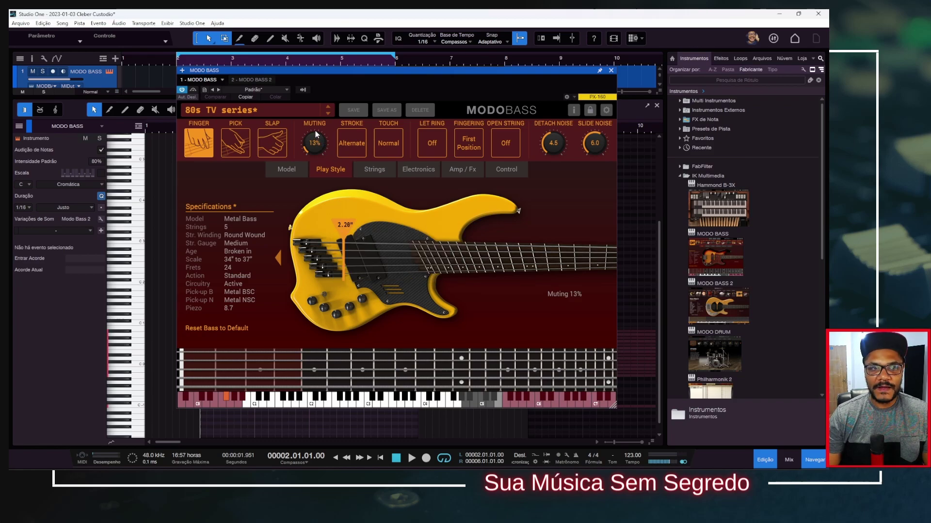
{"action": "left_click", "coordinate": [388, 111]}
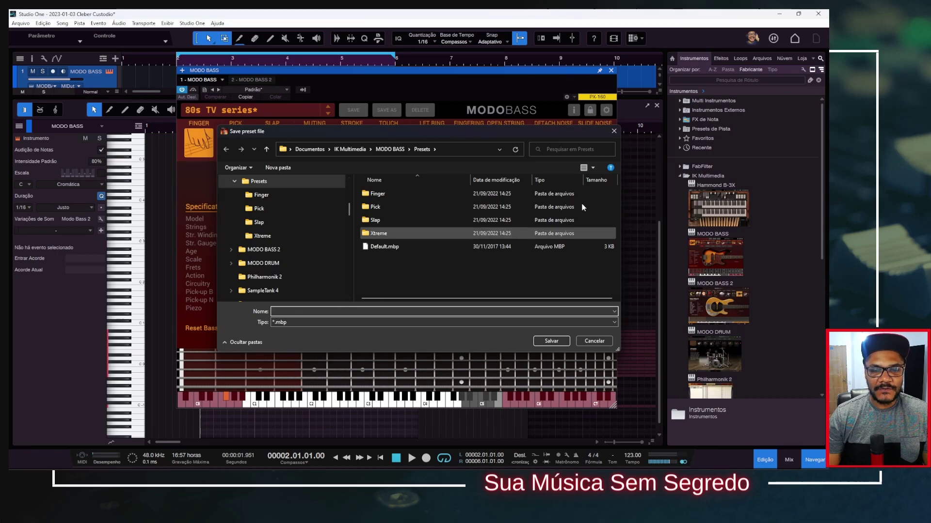
{"action": "left_click", "coordinate": [614, 131]}
Look over the Slap presets, and step to the adjacent preset and back to reload 80s TV series
{"action": "left_click", "coordinate": [264, 109]}
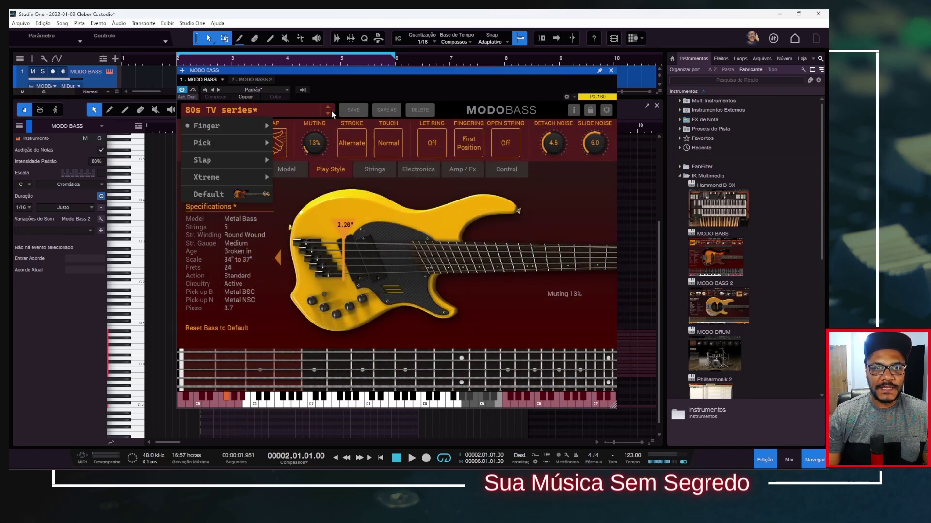
{"action": "left_click", "coordinate": [245, 160]}
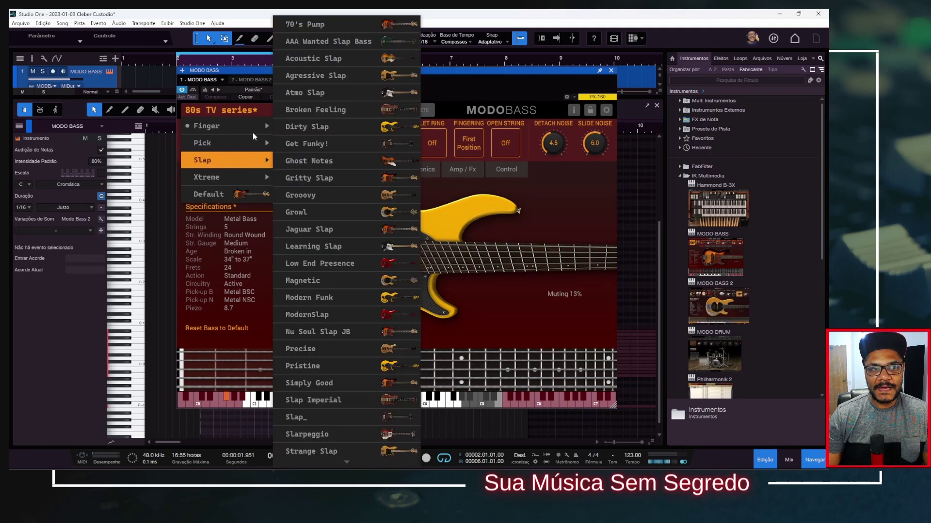
{"action": "left_click", "coordinate": [474, 91]}
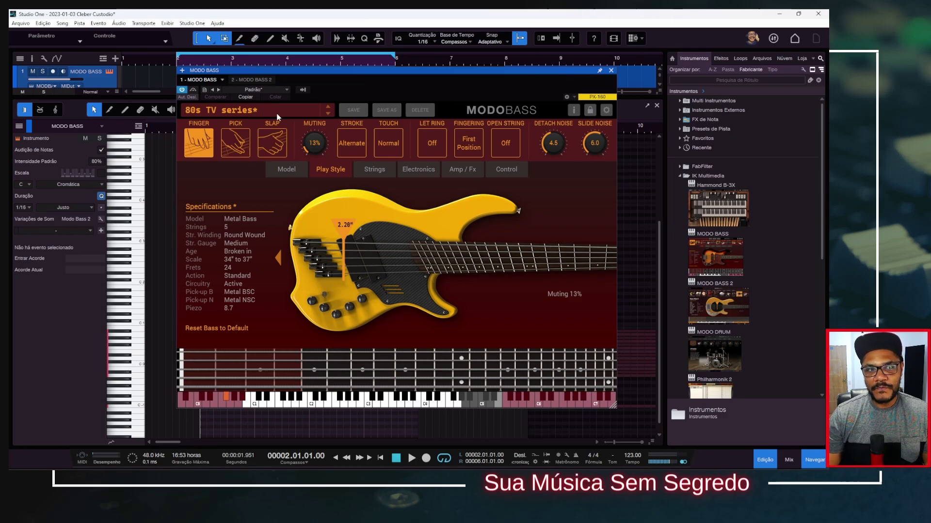
{"action": "left_click", "coordinate": [328, 112]}
{"action": "left_click", "coordinate": [328, 107]}
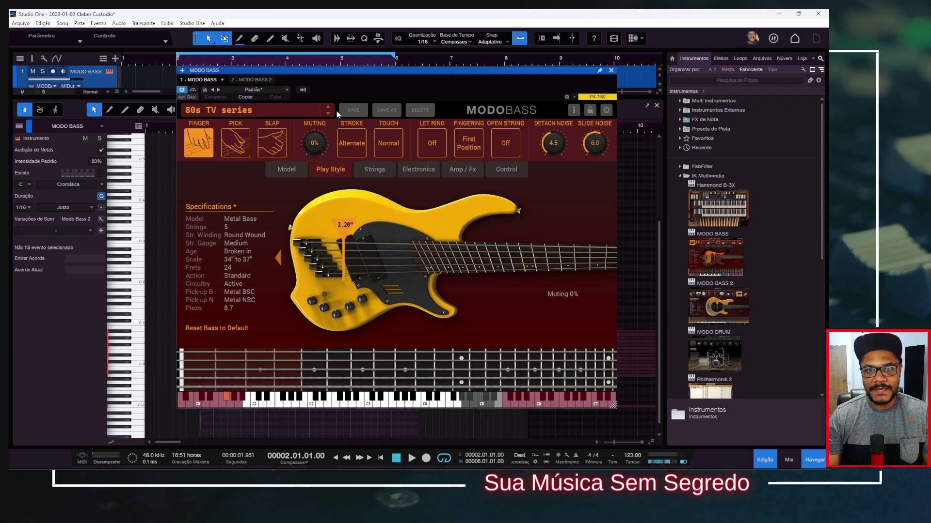
View the plugin information and the Settings dialog with its velocity curve and units options, and close both
{"action": "left_click", "coordinate": [574, 109]}
{"action": "left_click", "coordinate": [402, 263]}
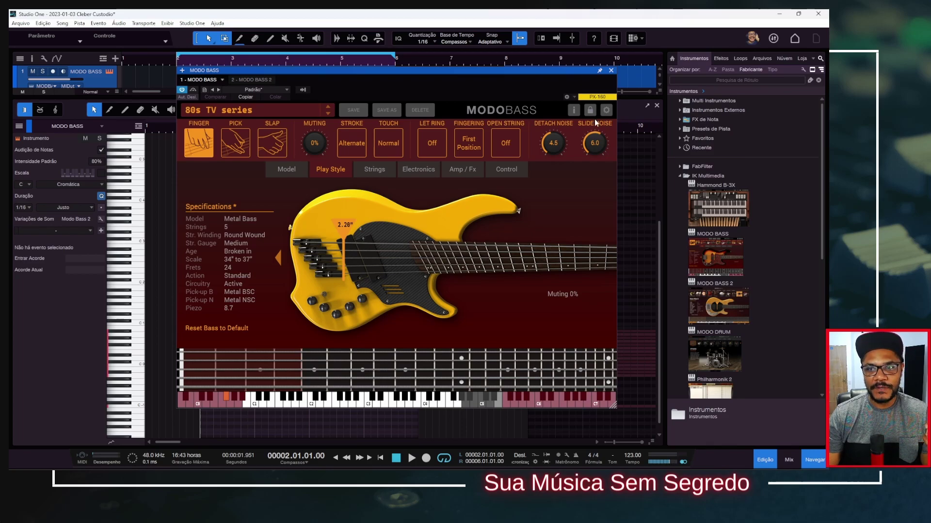
{"action": "left_click", "coordinate": [607, 111]}
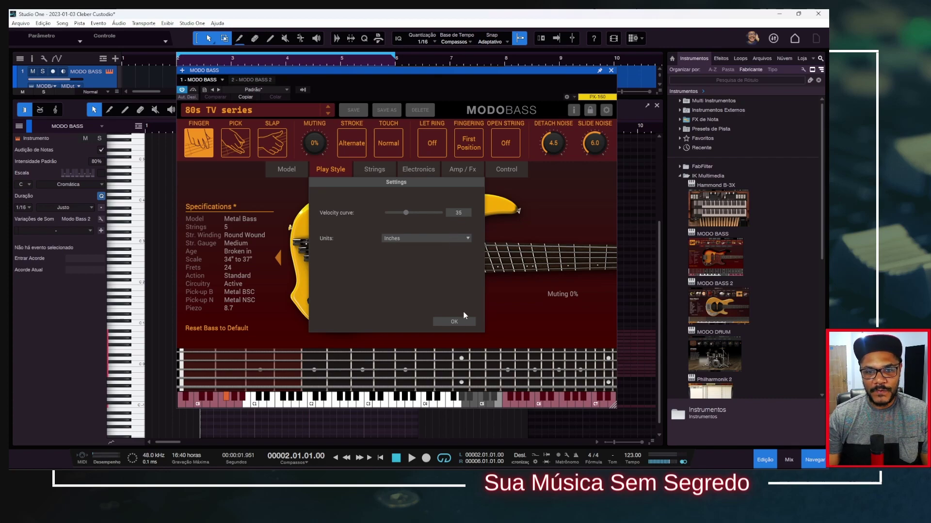
{"action": "left_click", "coordinate": [454, 321]}
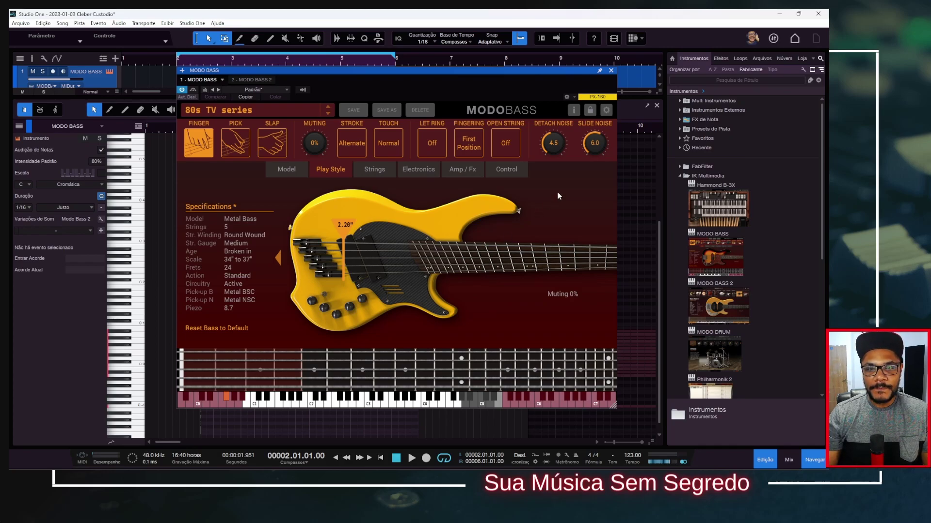
View the Model, Play Style, Strings, Electronics, Amp / Fx and Control sections in turn and return to Model
{"action": "left_click", "coordinate": [288, 169]}
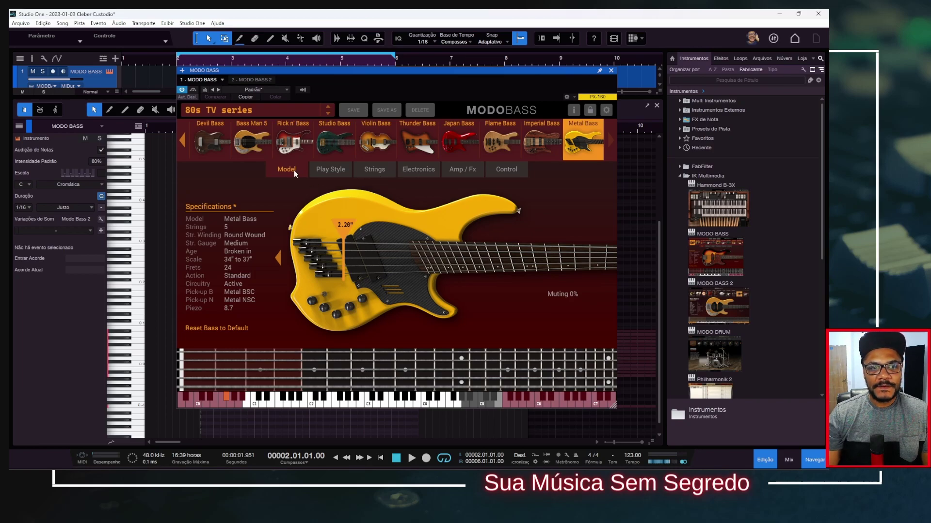
{"action": "left_click", "coordinate": [322, 168]}
{"action": "left_click", "coordinate": [373, 169]}
{"action": "left_click", "coordinate": [418, 171]}
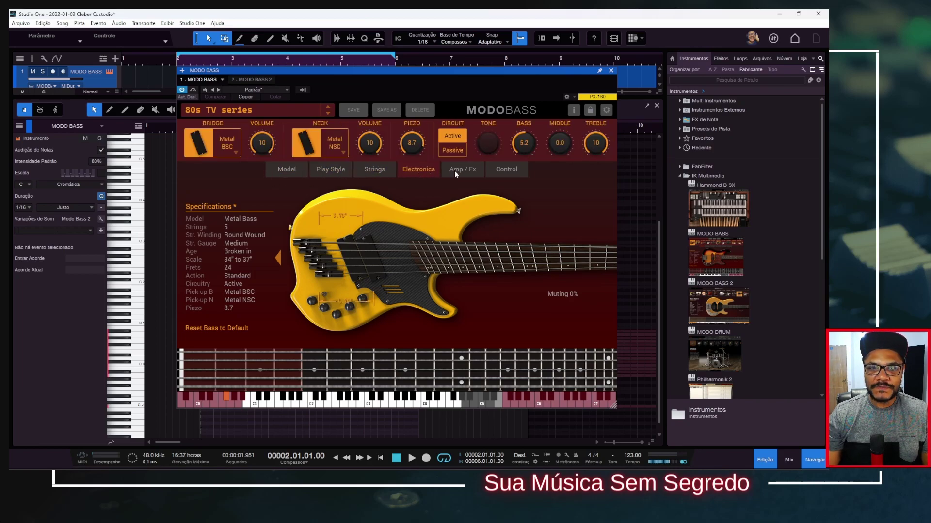
{"action": "left_click", "coordinate": [458, 169]}
{"action": "left_click", "coordinate": [500, 173]}
{"action": "left_click", "coordinate": [298, 170]}
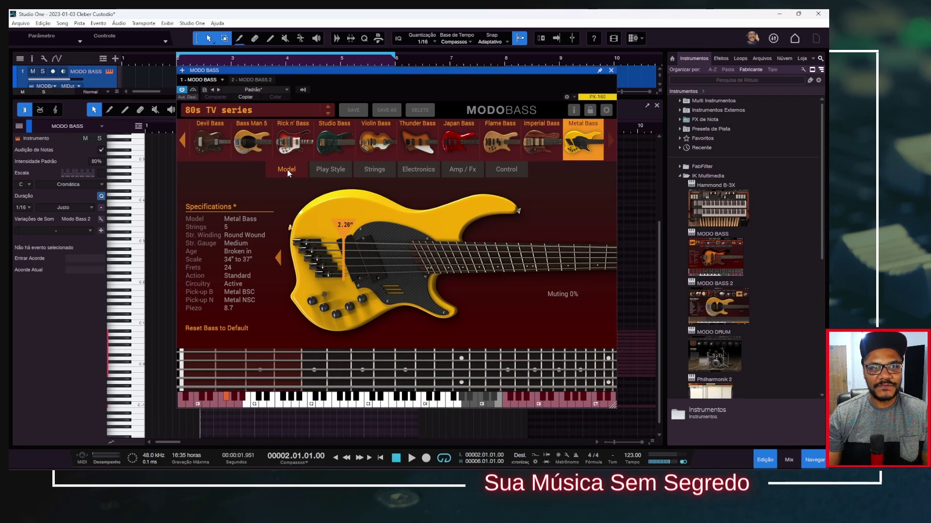
Load the '60s P-Bass, '70s P-Bass, '70s J-Bass, Modern J-Bass and Devil Bass models one after another
{"action": "left_click", "coordinate": [182, 142]}
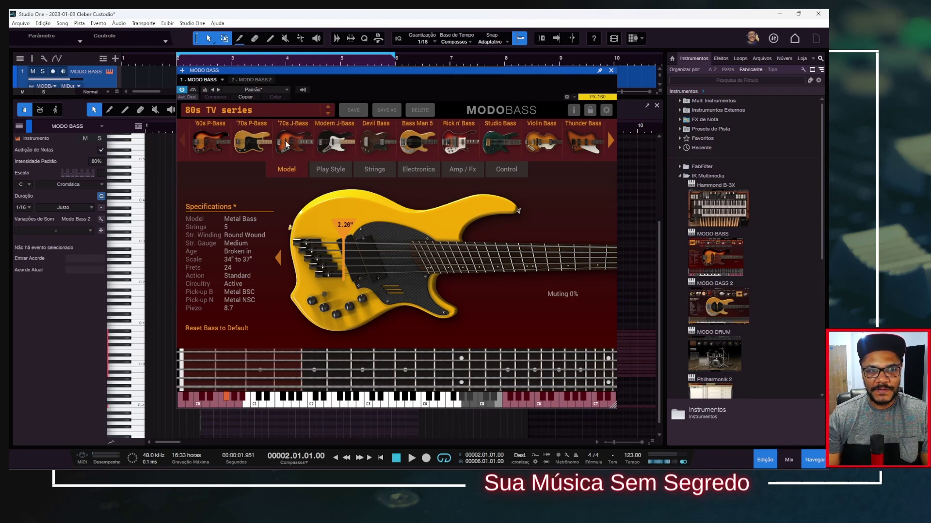
{"action": "left_click", "coordinate": [221, 148]}
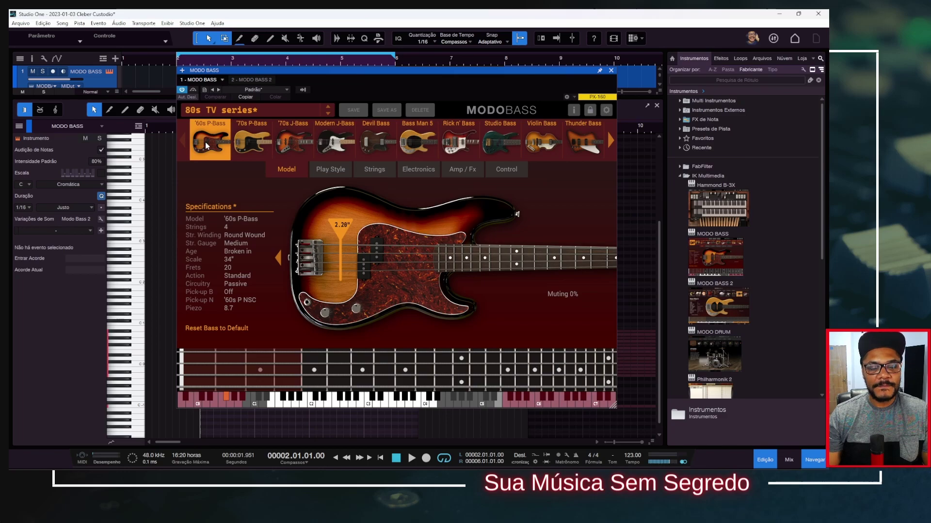
{"action": "left_click", "coordinate": [251, 146]}
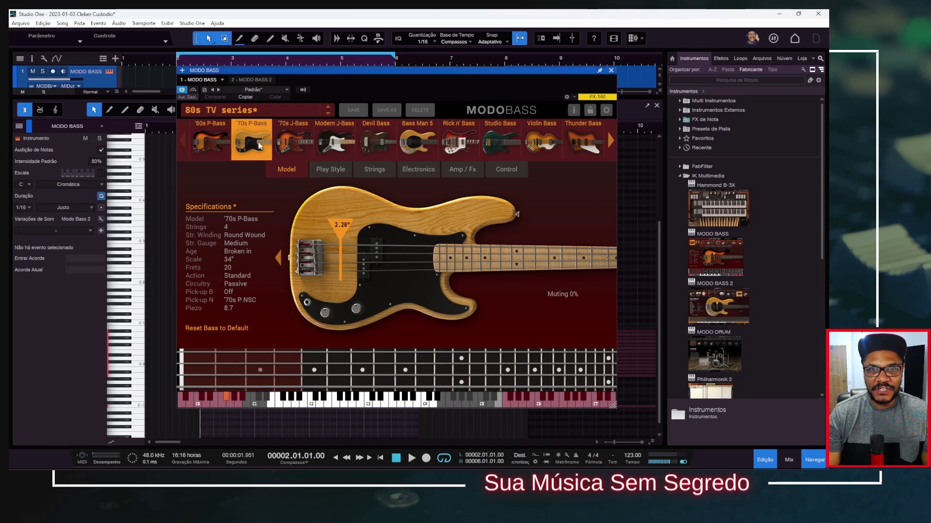
{"action": "left_click", "coordinate": [303, 148]}
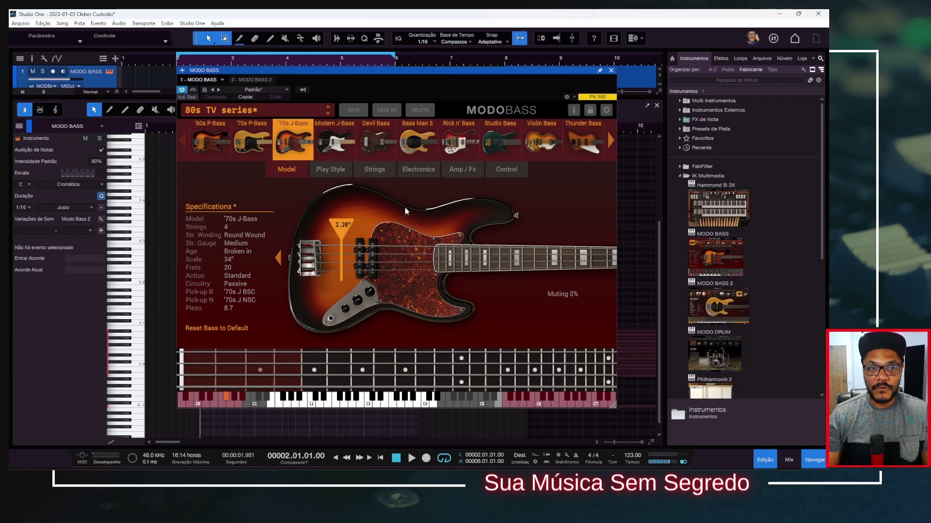
{"action": "left_click", "coordinate": [345, 145]}
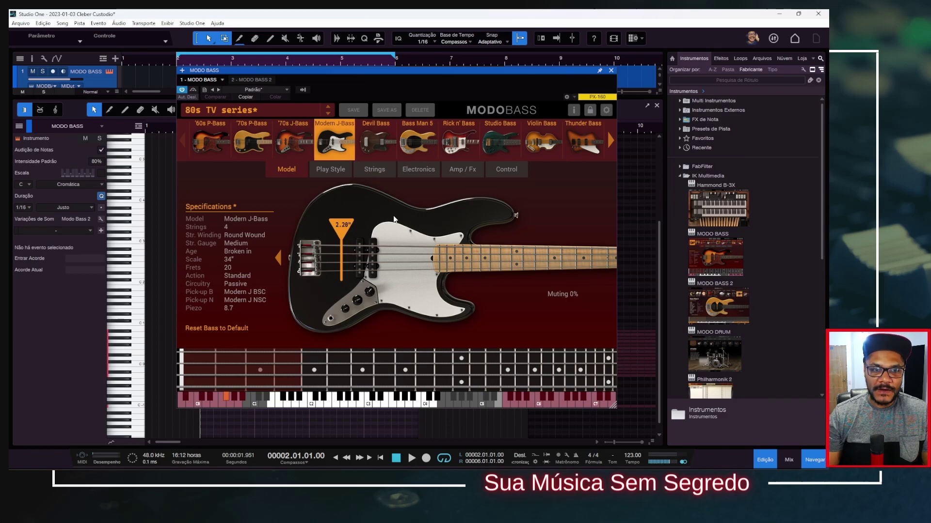
{"action": "left_click", "coordinate": [389, 145]}
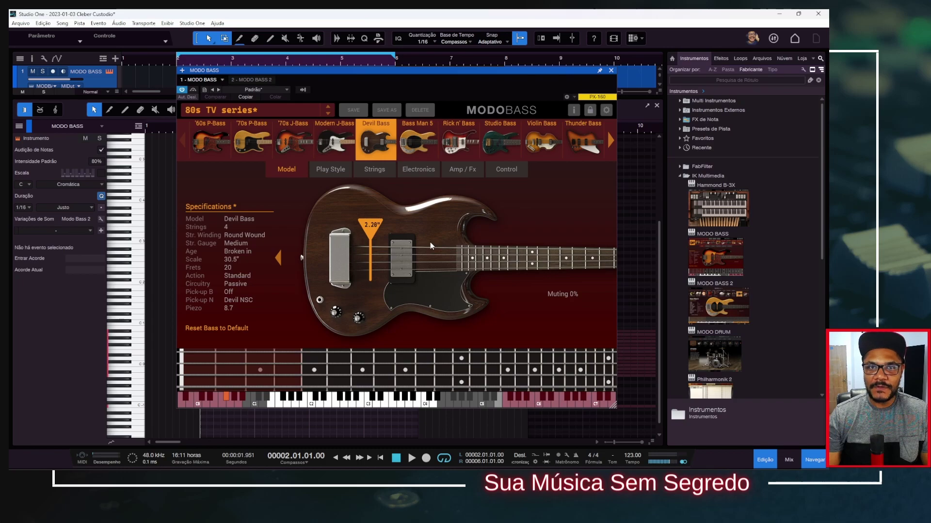
Load the Bass Man 5, Rick n' Bass, Studio Bass, Violin Bass and Thunder Bass models one after another
{"action": "left_click", "coordinate": [414, 151]}
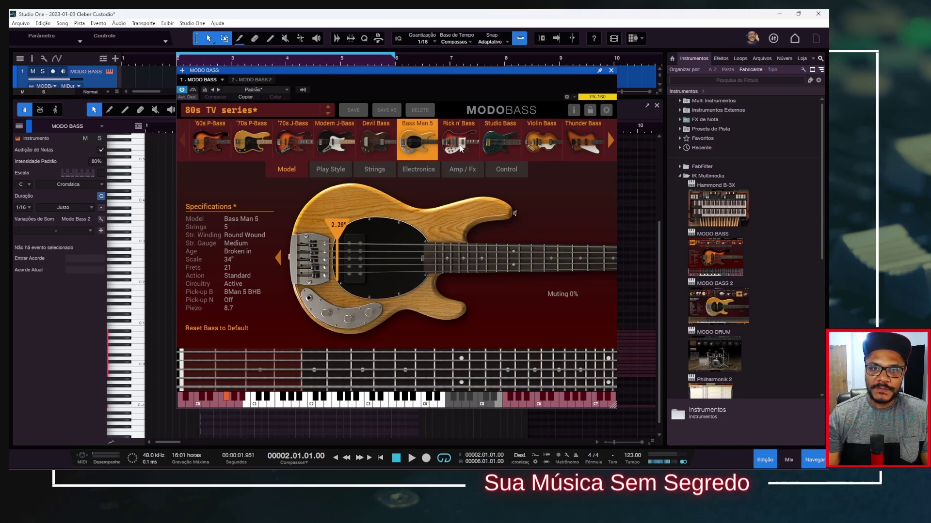
{"action": "left_click", "coordinate": [461, 149]}
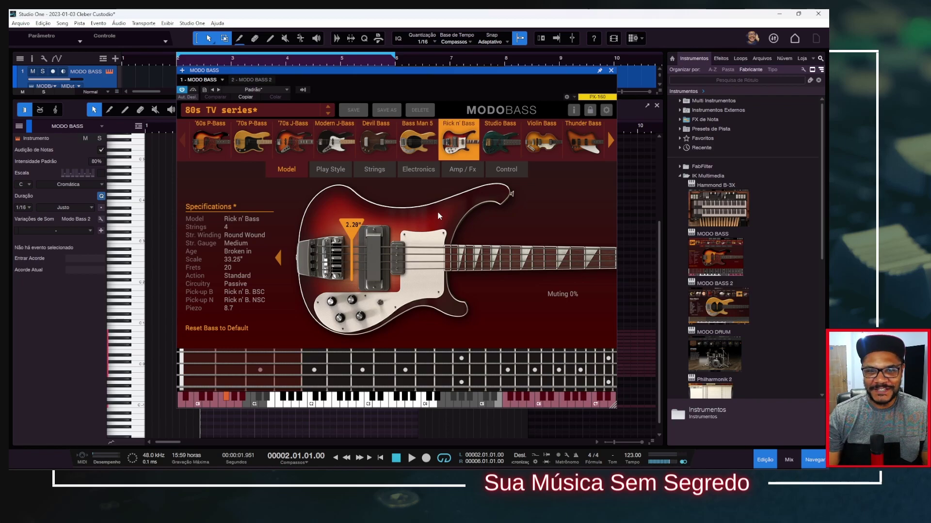
{"action": "left_click", "coordinate": [504, 140]}
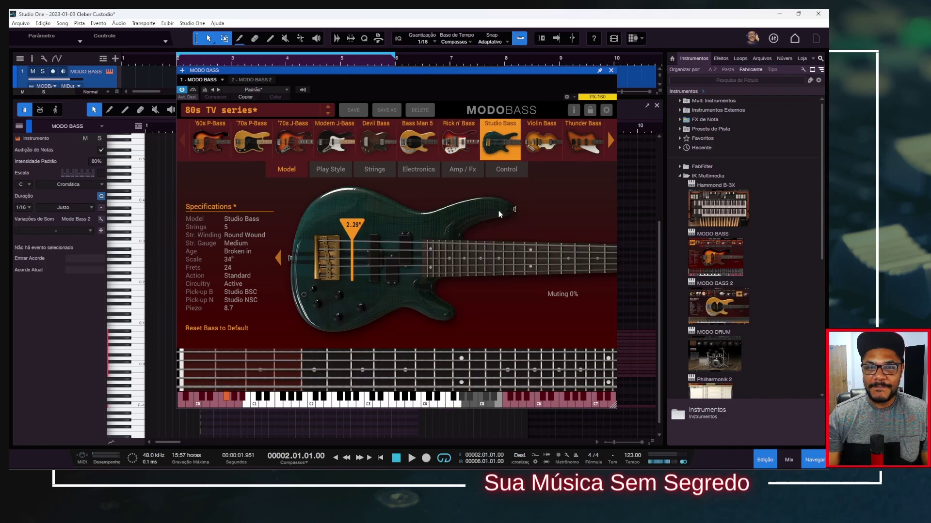
{"action": "left_click", "coordinate": [542, 140]}
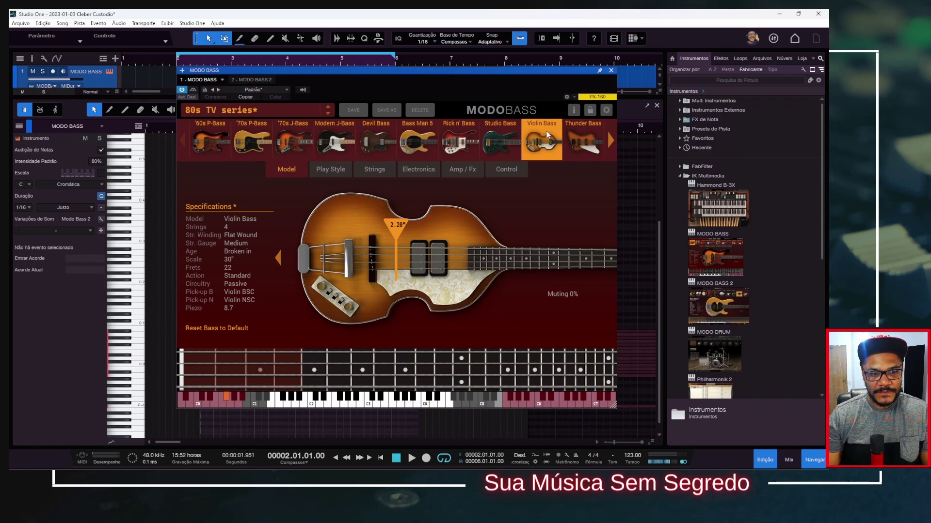
{"action": "left_click", "coordinate": [577, 136]}
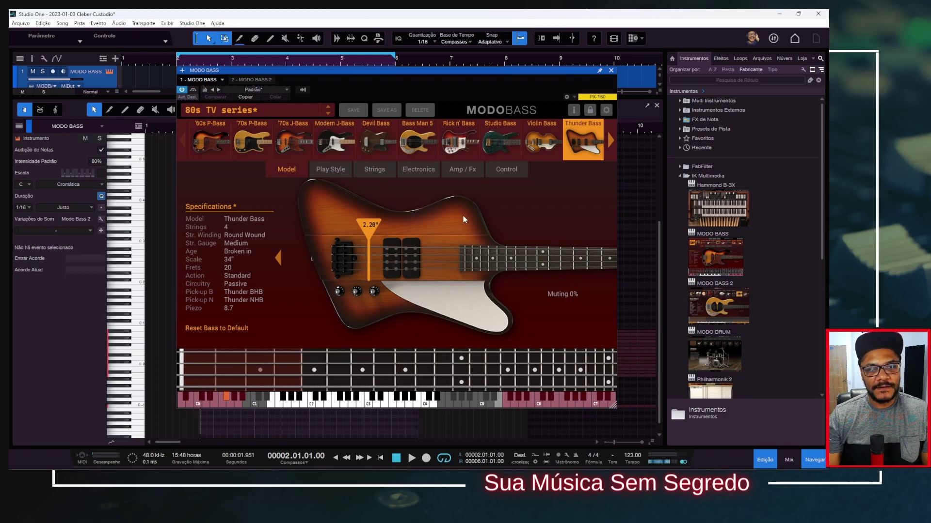
Switch the instrument to the Japan Bass model and from there to the Flame Bass
{"action": "left_click", "coordinate": [612, 139]}
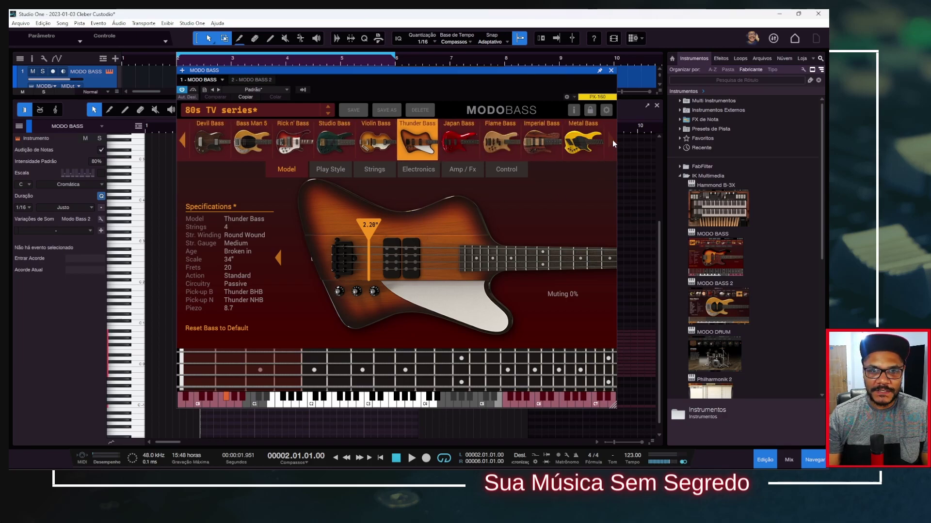
{"action": "left_click", "coordinate": [458, 139]}
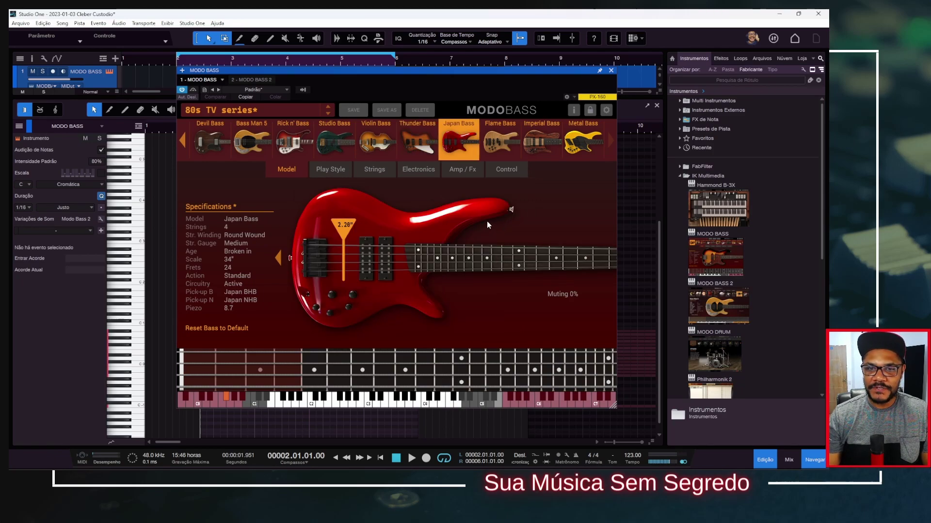
{"action": "left_click", "coordinate": [498, 151]}
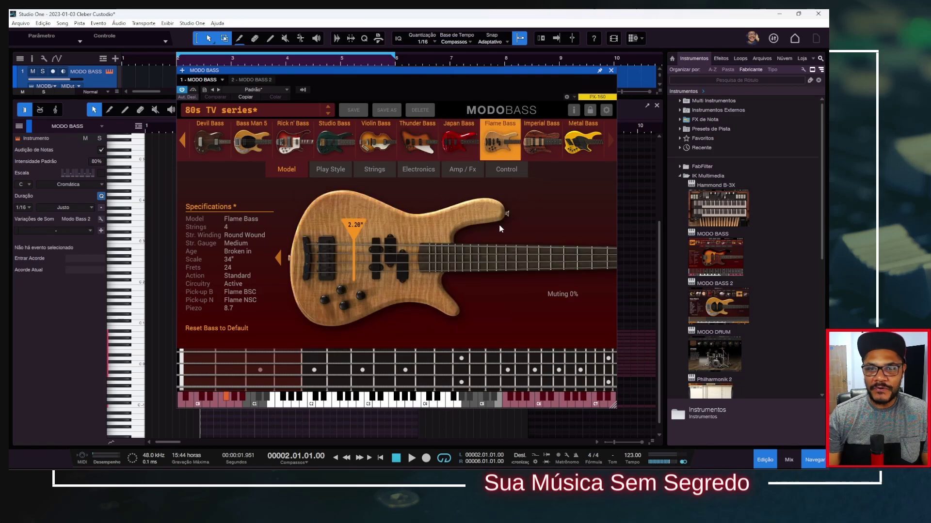
Load the Imperial Bass and Metal Bass models to compare their specifications, and return to the Imperial Bass
{"action": "left_click", "coordinate": [550, 151]}
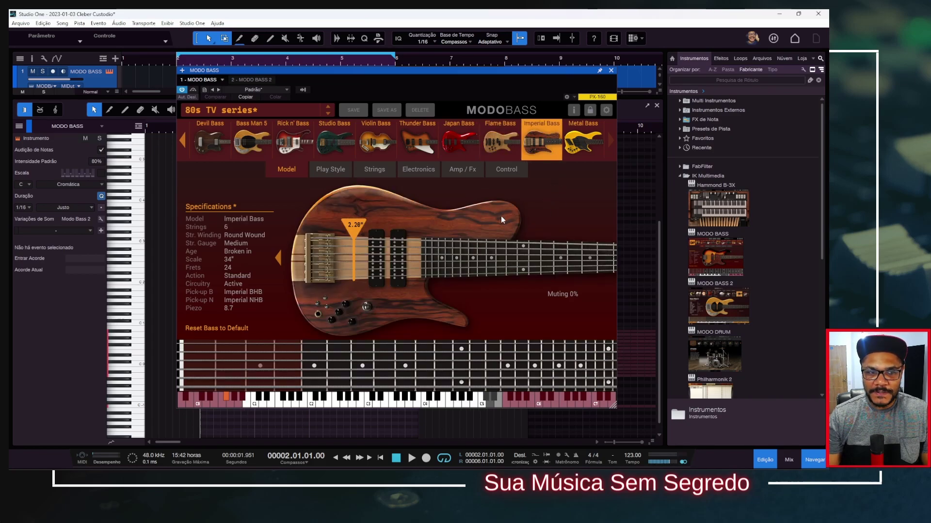
{"action": "left_click", "coordinate": [573, 151]}
{"action": "left_click", "coordinate": [554, 151]}
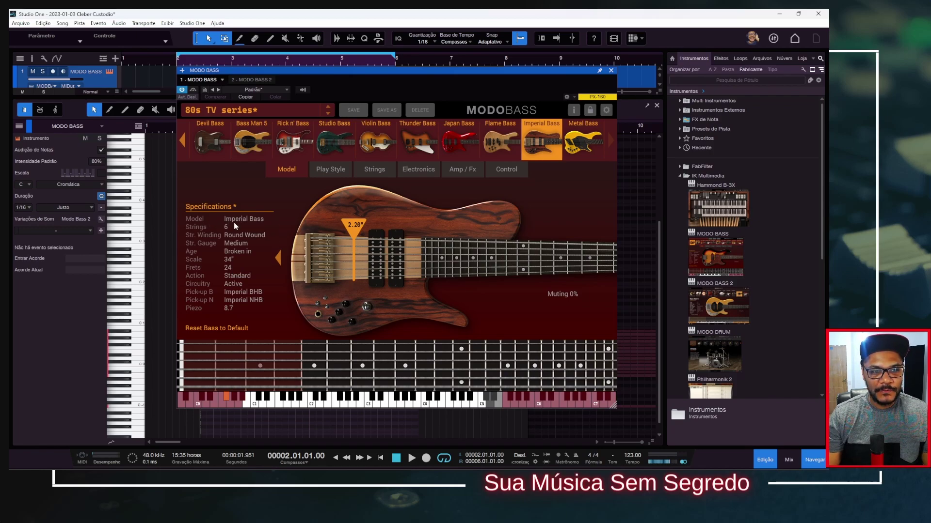
{"action": "left_click", "coordinate": [576, 135]}
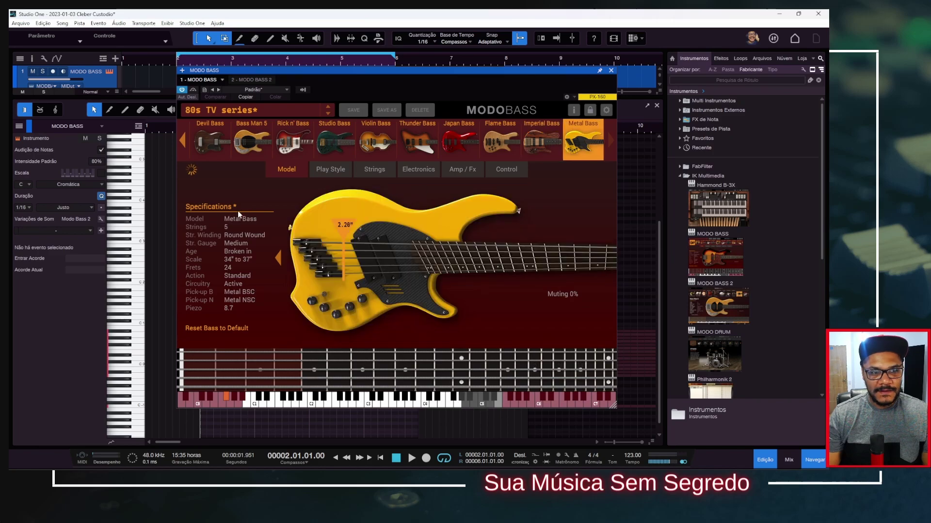
{"action": "left_click", "coordinate": [536, 146]}
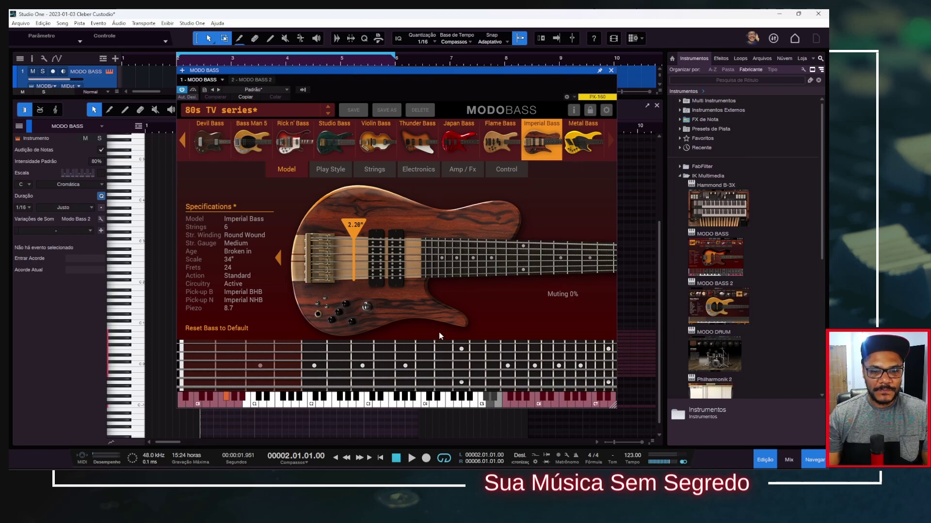
Select the '60s P-Bass model and load the Default preset
{"action": "left_click", "coordinate": [184, 141]}
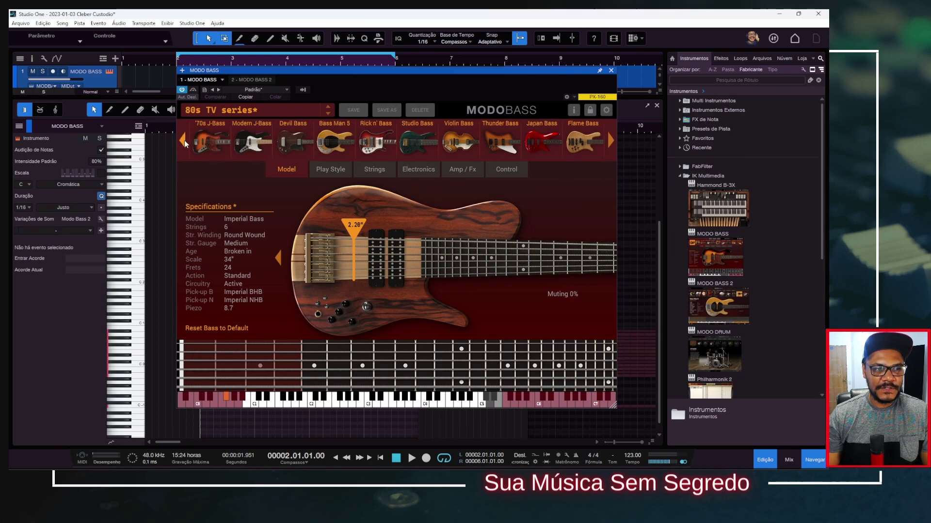
{"action": "left_click", "coordinate": [210, 142]}
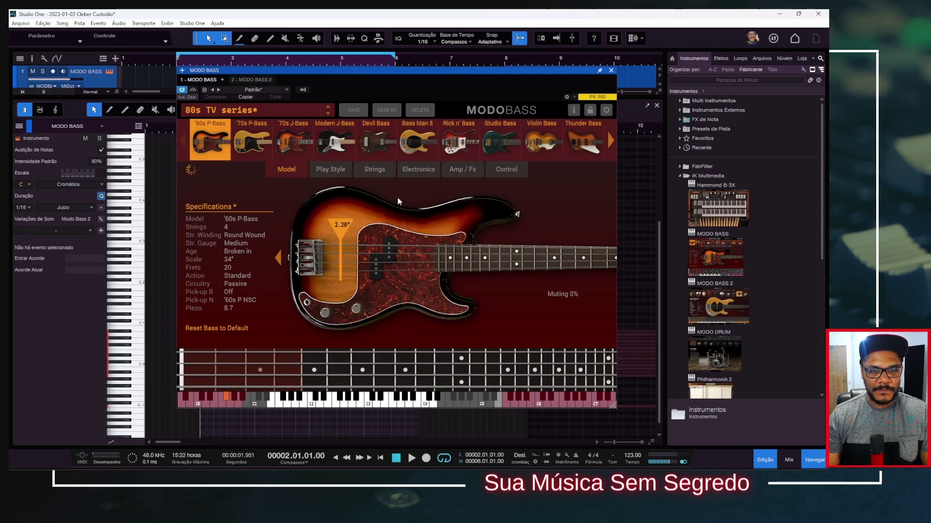
{"action": "left_click", "coordinate": [249, 111]}
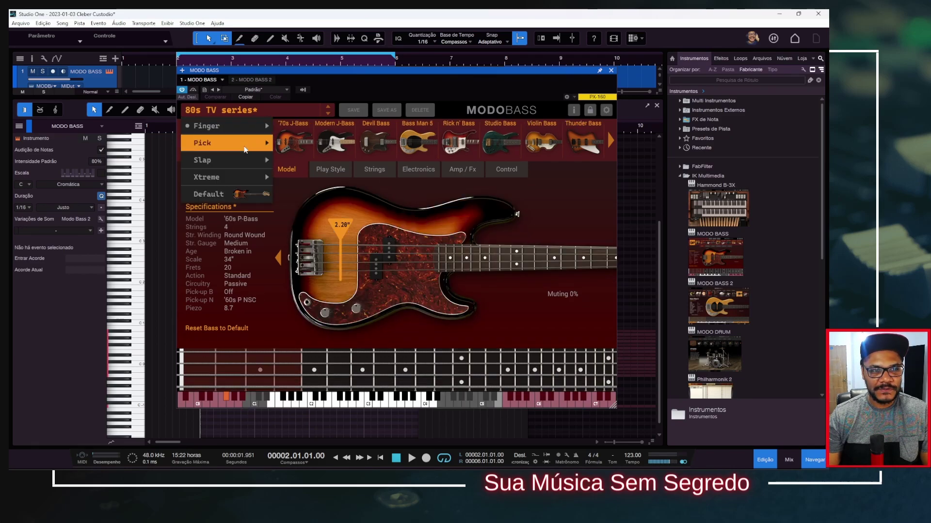
{"action": "left_click", "coordinate": [222, 193]}
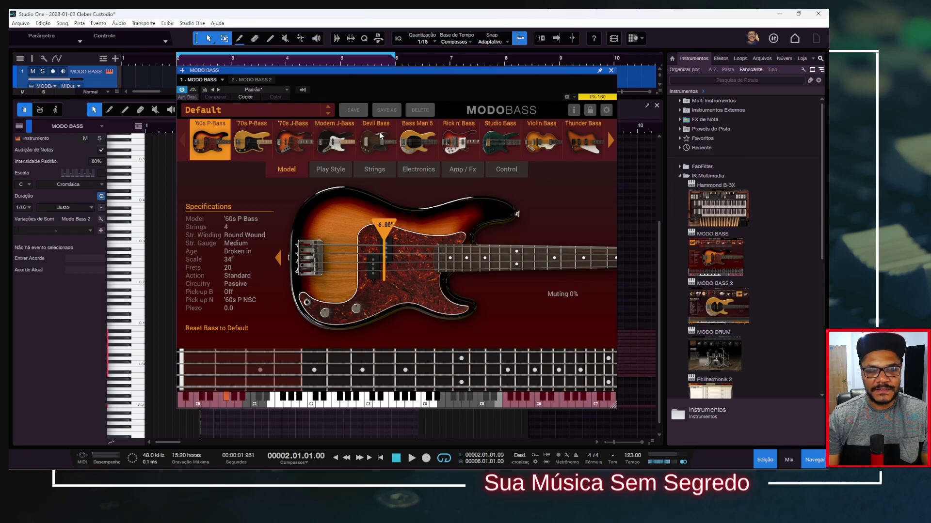
Play the song while auditioning the '70s P-Bass, '70s J-Bass, Modern J-Bass and Devil Bass, stop playback and return to the '60s P-Bass
{"action": "key", "text": "space"}
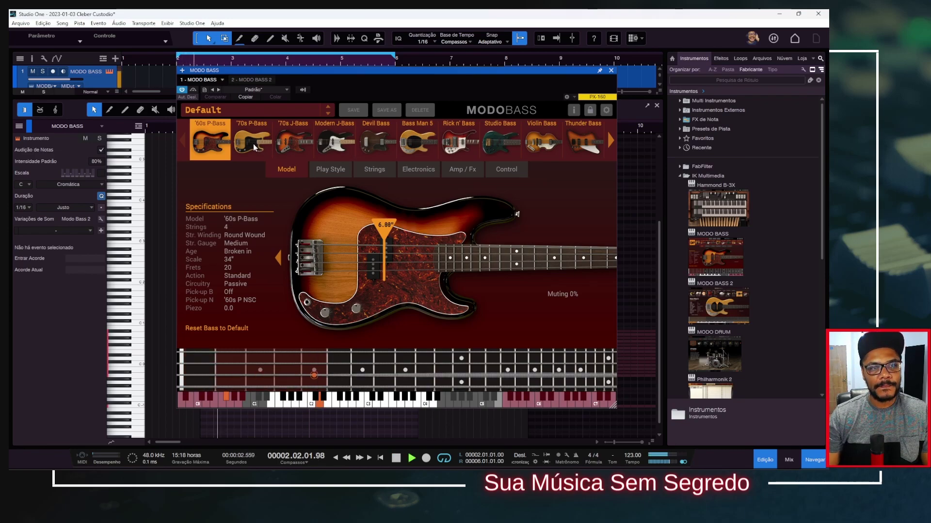
{"action": "left_click", "coordinate": [268, 148]}
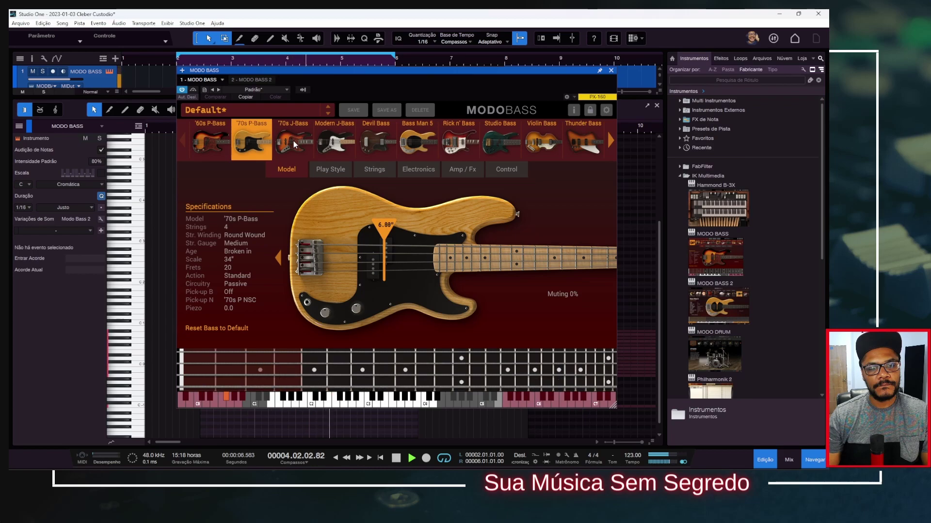
{"action": "left_click", "coordinate": [293, 140]}
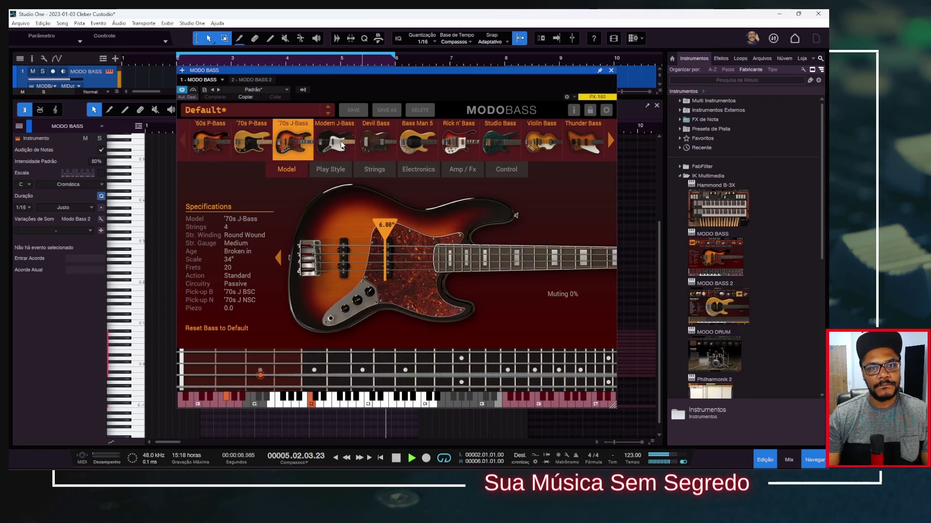
{"action": "left_click", "coordinate": [341, 141]}
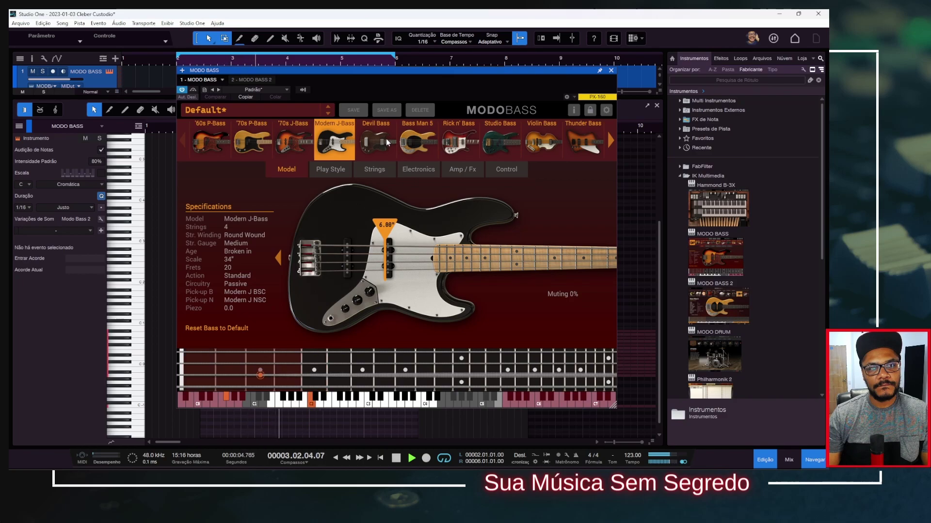
{"action": "left_click", "coordinate": [388, 142]}
{"action": "key", "text": "space"}
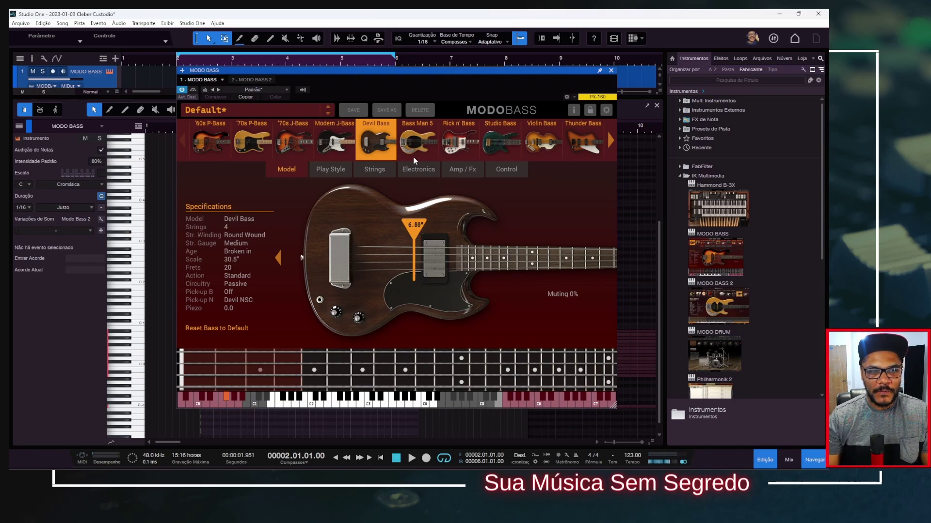
{"action": "left_click", "coordinate": [210, 141]}
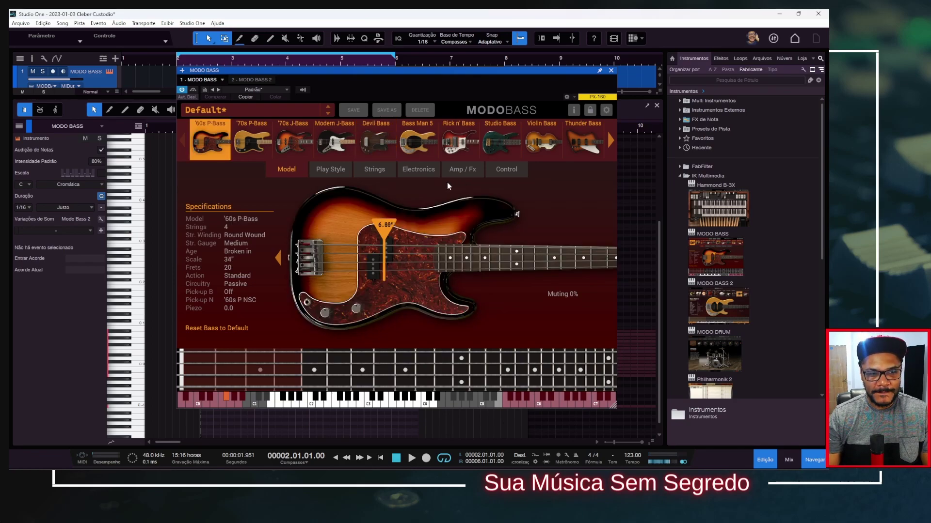
Hide and restore the bass Specifications, and view the Play Style controls, comparing them with the Model section
{"action": "left_click", "coordinate": [277, 258]}
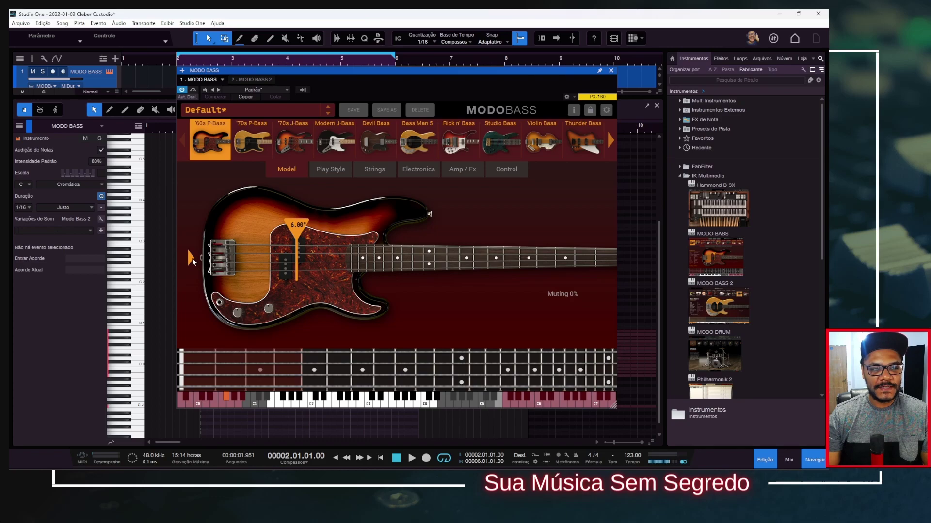
{"action": "left_click", "coordinate": [192, 257]}
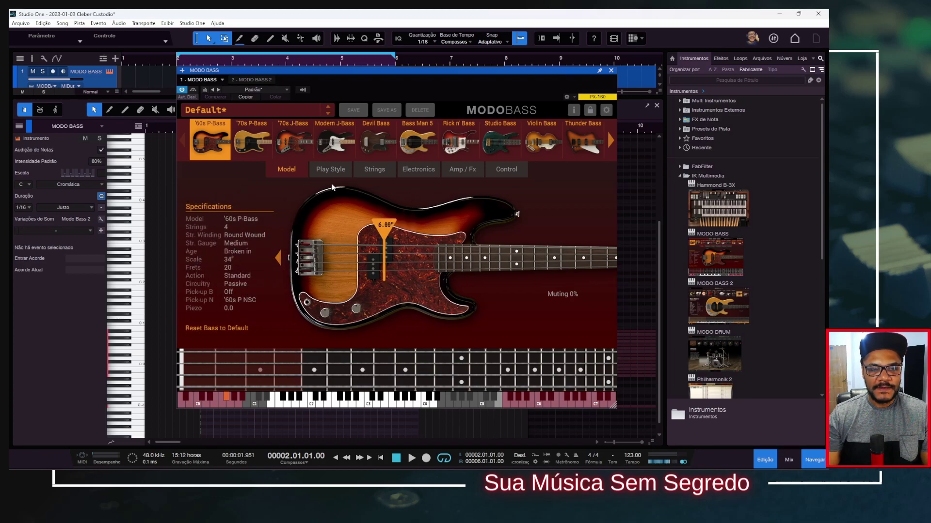
{"action": "left_click", "coordinate": [330, 169]}
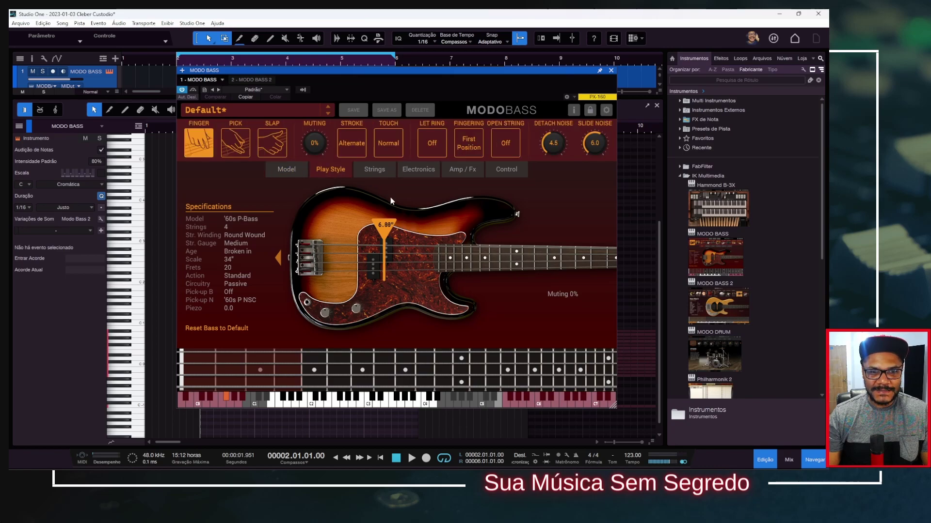
{"action": "left_click_drag", "start_coordinate": [322, 119], "coordinate": [316, 150]}
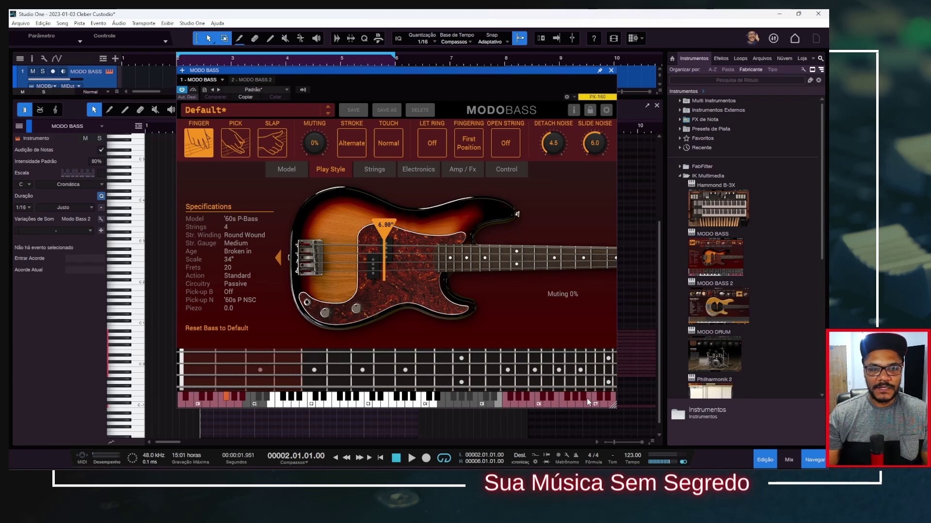
{"action": "left_click", "coordinate": [297, 170]}
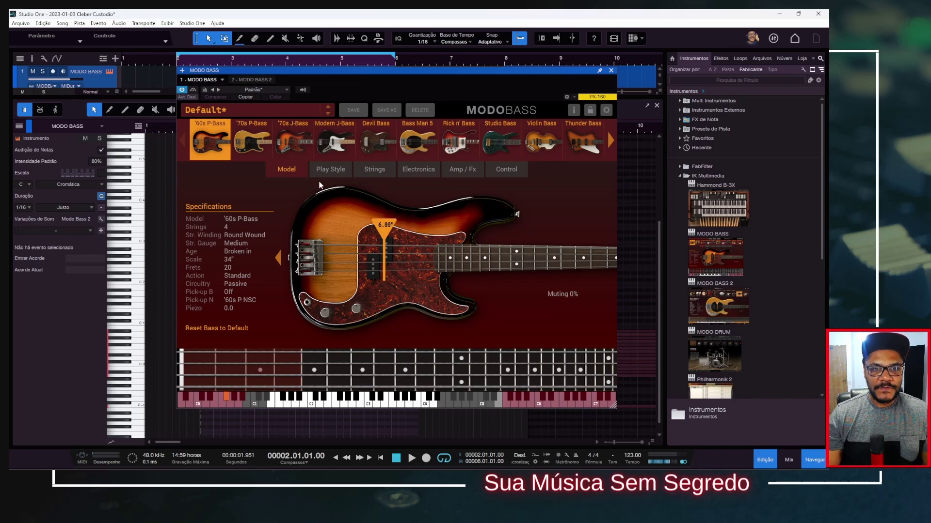
{"action": "left_click", "coordinate": [329, 170]}
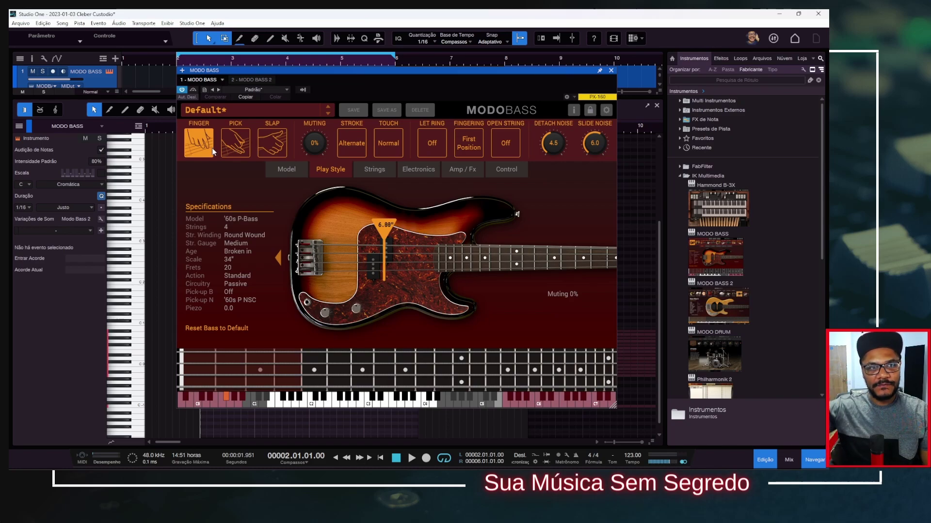
Switch the playing technique to Pick, to Slap and back to Finger to view each one's controls
{"action": "left_click", "coordinate": [234, 150]}
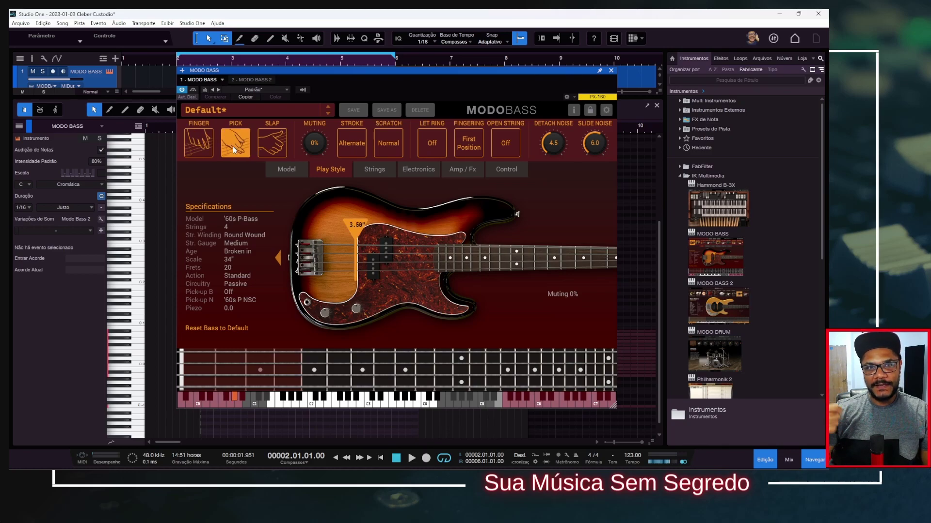
{"action": "left_click", "coordinate": [268, 144]}
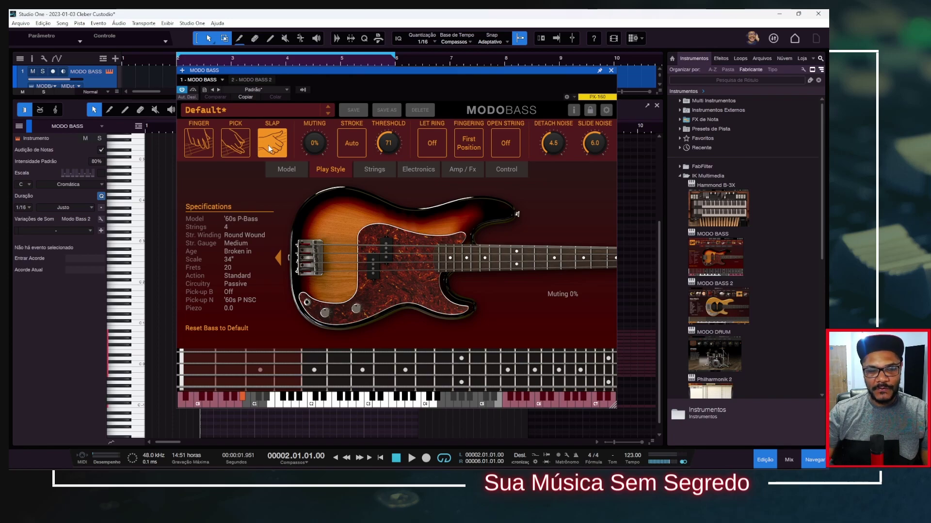
{"action": "left_click", "coordinate": [207, 148]}
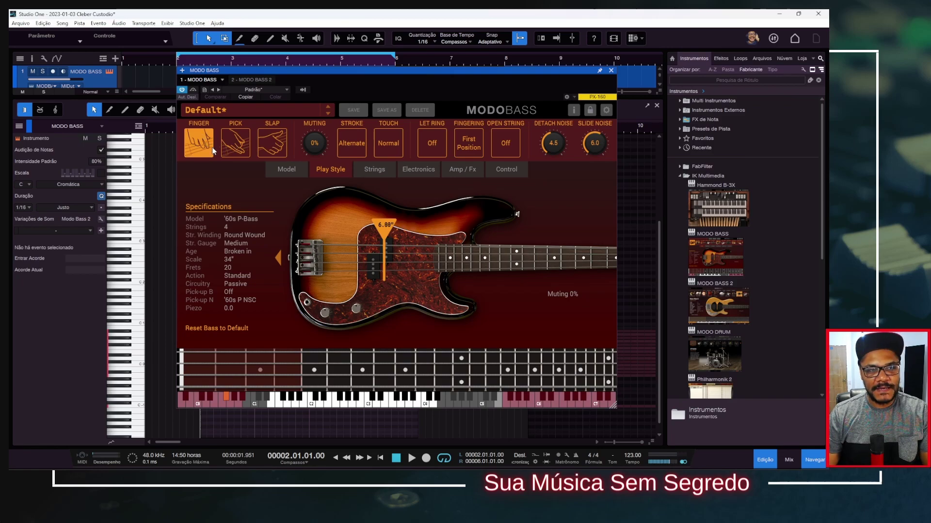
Play the bass line with the Finger, Pick and Slap techniques in turn, stop playback and return to Finger
{"action": "key", "text": "space"}
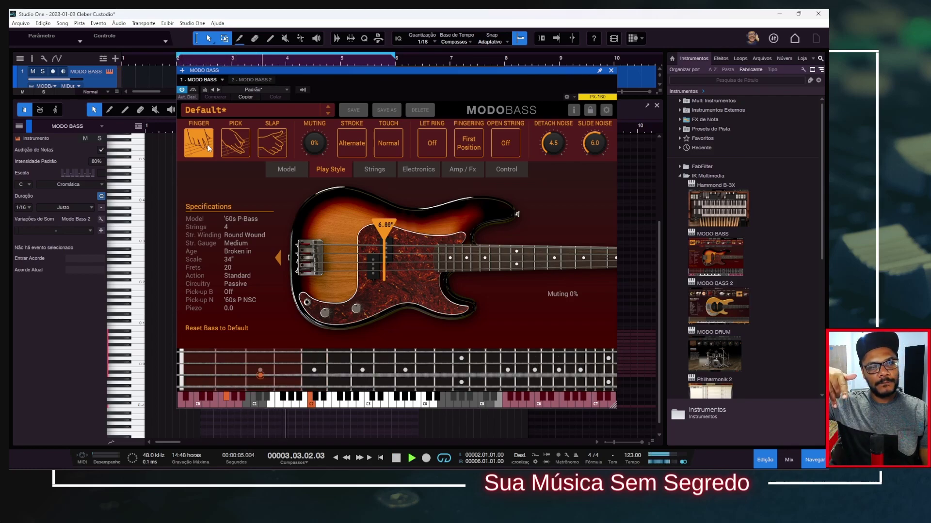
{"action": "left_click", "coordinate": [238, 146]}
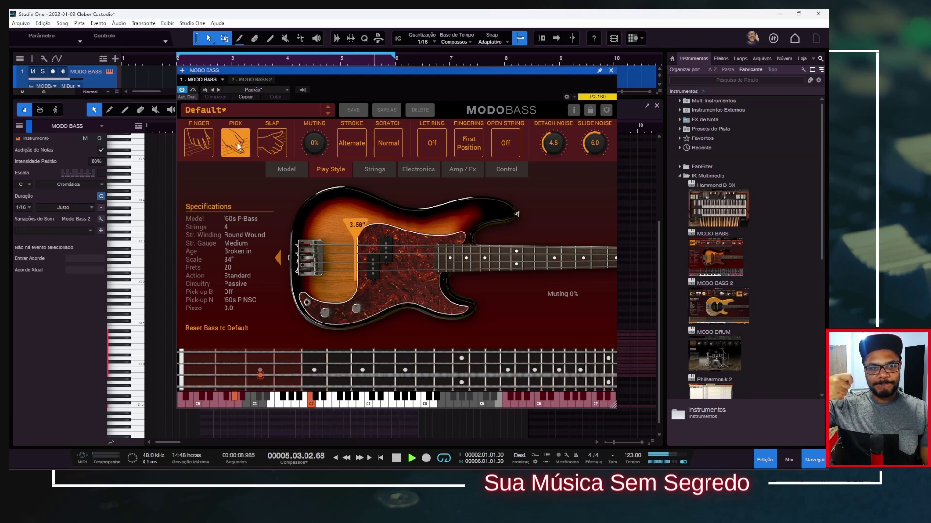
{"action": "left_click", "coordinate": [267, 143]}
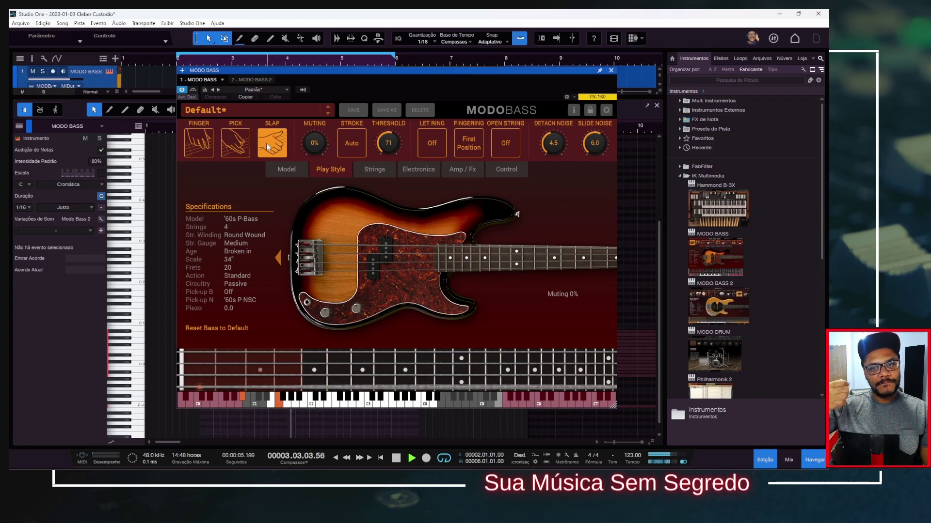
{"action": "key", "text": "space"}
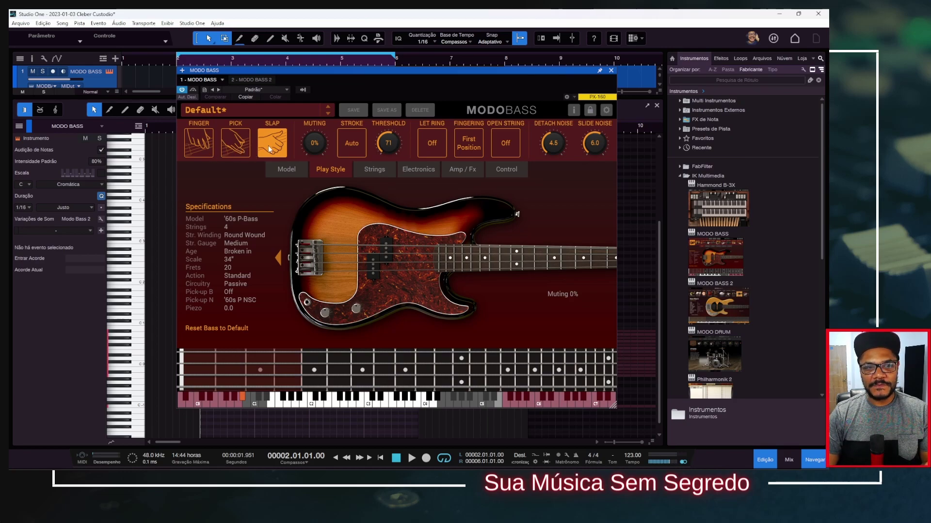
{"action": "left_click", "coordinate": [208, 151]}
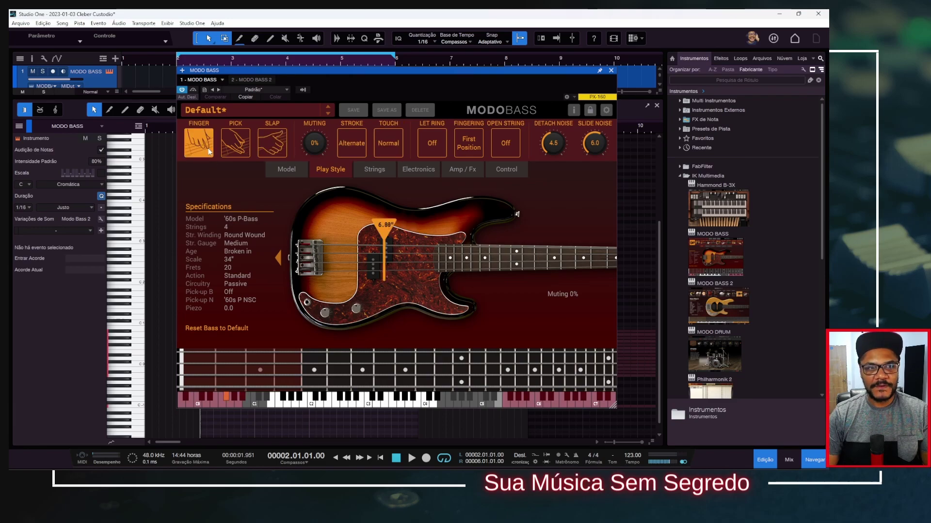
Cycle the Finger technique's Stroke setting through Index and Middle and back to Alternate
{"action": "left_click", "coordinate": [358, 150]}
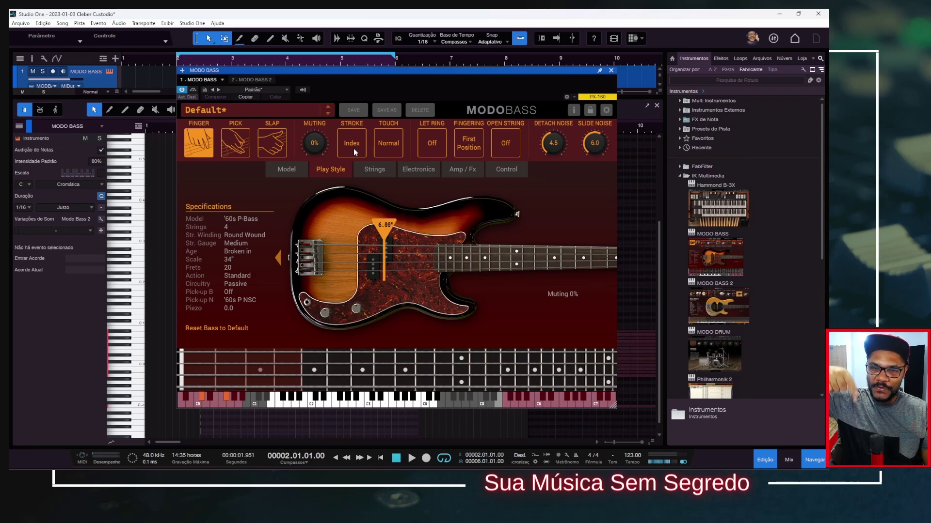
{"action": "left_click", "coordinate": [354, 149]}
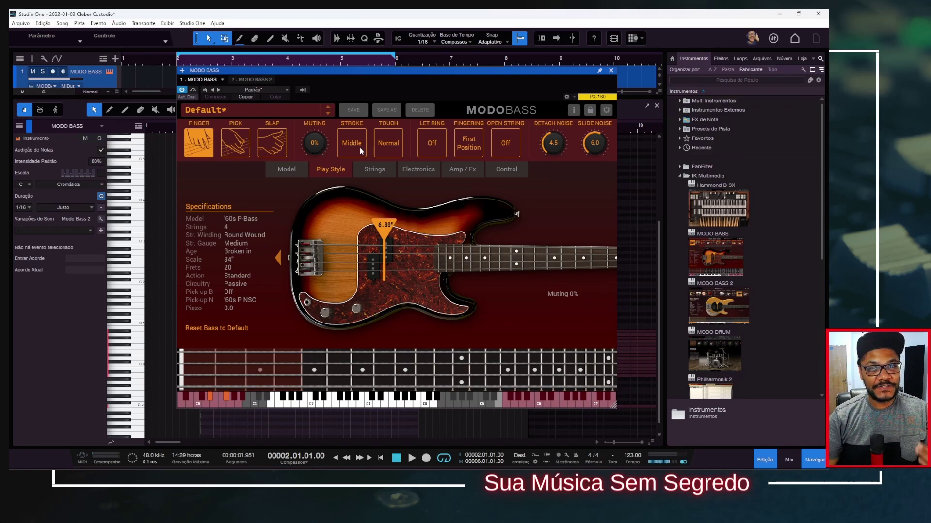
{"action": "left_click", "coordinate": [349, 152]}
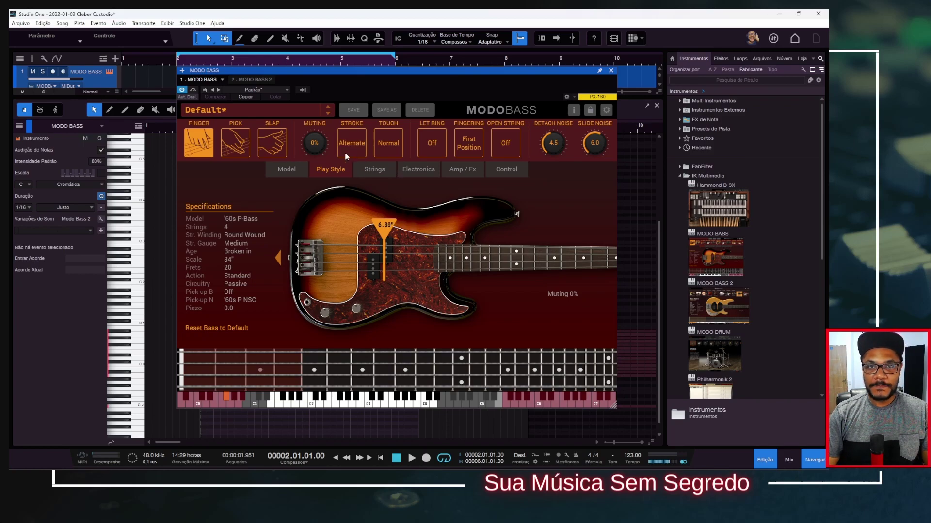
Play the bass line while changing the Stroke from Alternate to Index and Middle, and stop playback with Middle set
{"action": "key", "text": "space"}
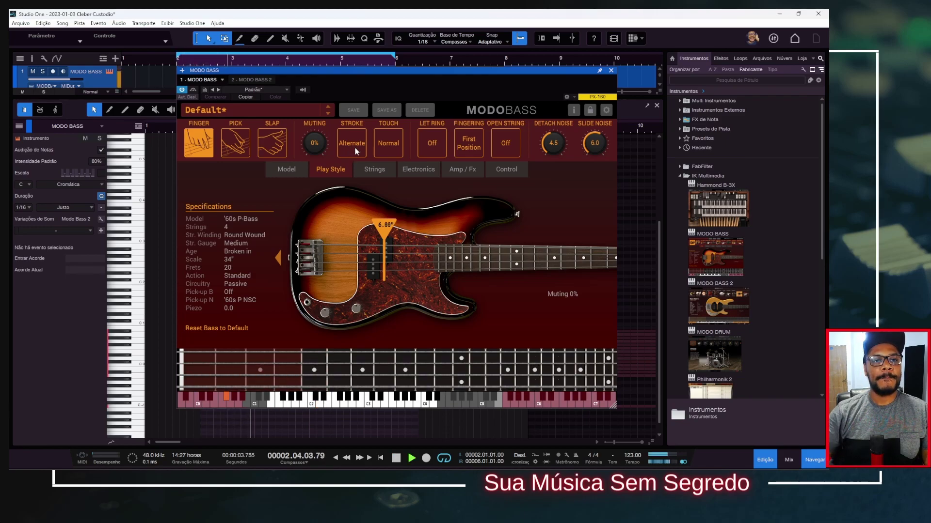
{"action": "left_click", "coordinate": [355, 151]}
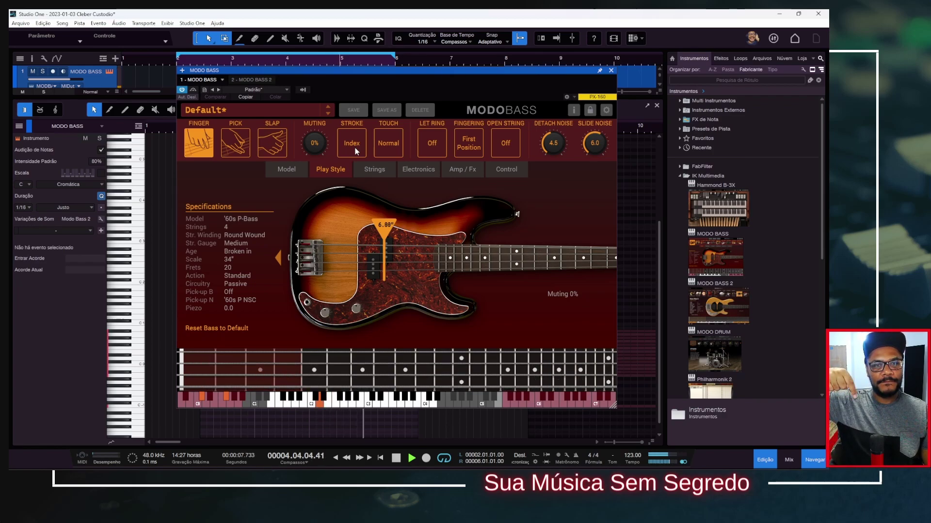
{"action": "left_click", "coordinate": [356, 152]}
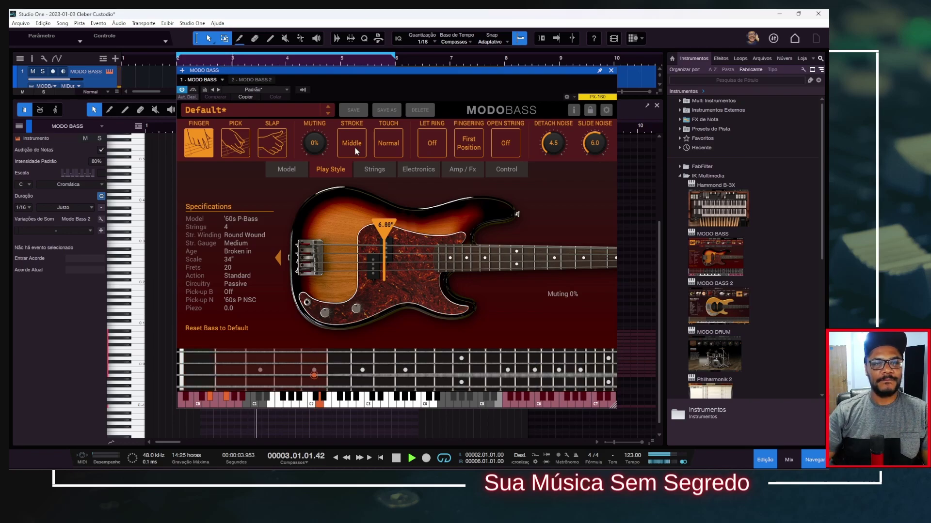
{"action": "key", "text": "space"}
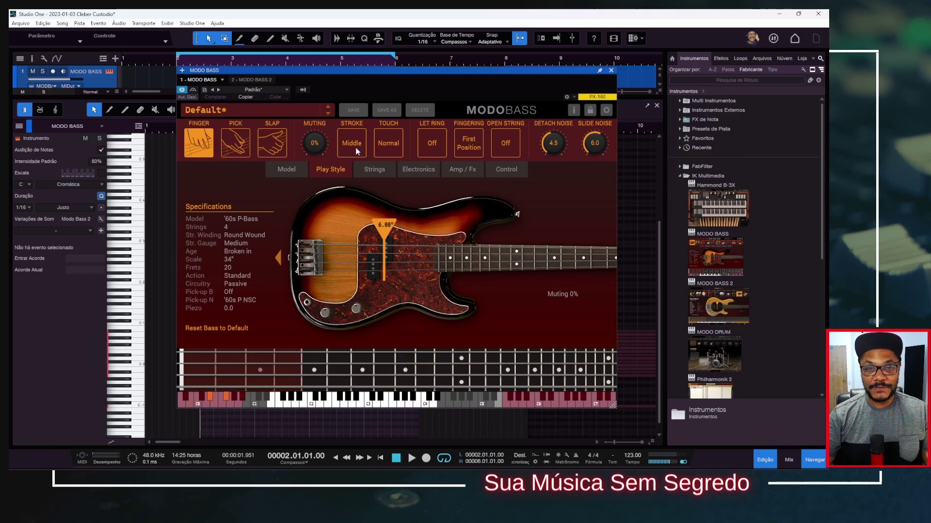
Set the Finger technique's Stroke to Alternate and cycle Touch through Hard and Soft back to Normal
{"action": "left_click", "coordinate": [357, 151]}
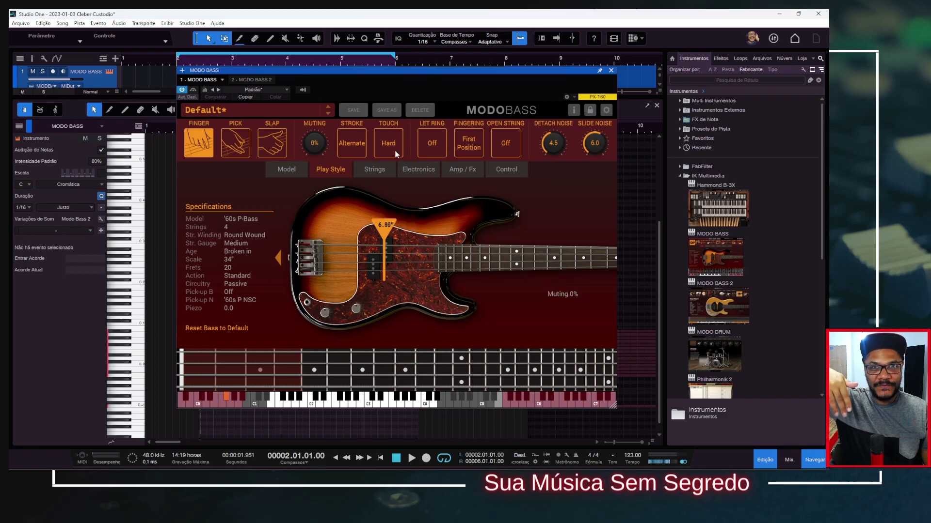
{"action": "left_click", "coordinate": [394, 152]}
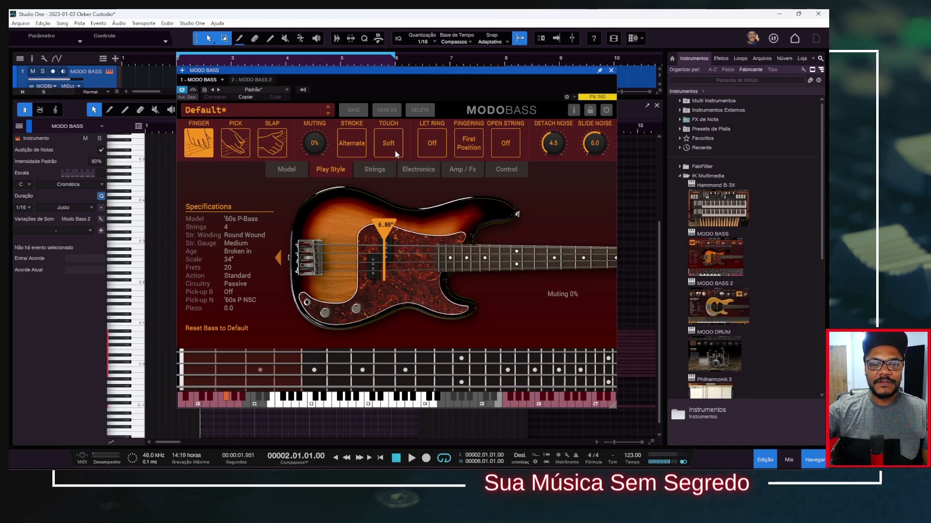
{"action": "left_click", "coordinate": [396, 154]}
Play the bass line with Touch set to Normal, Hard and Soft in turn, stopping playback after each
{"action": "key", "text": "space"}
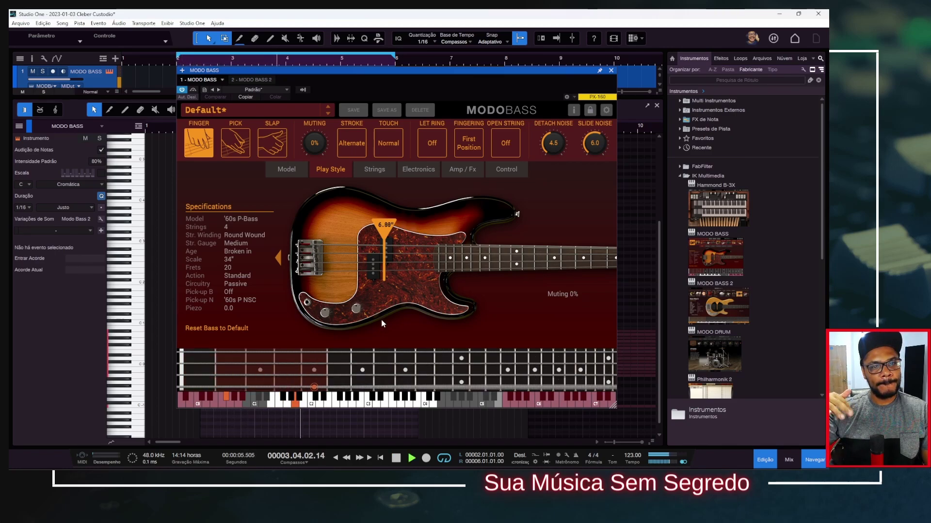
{"action": "key", "text": "space"}
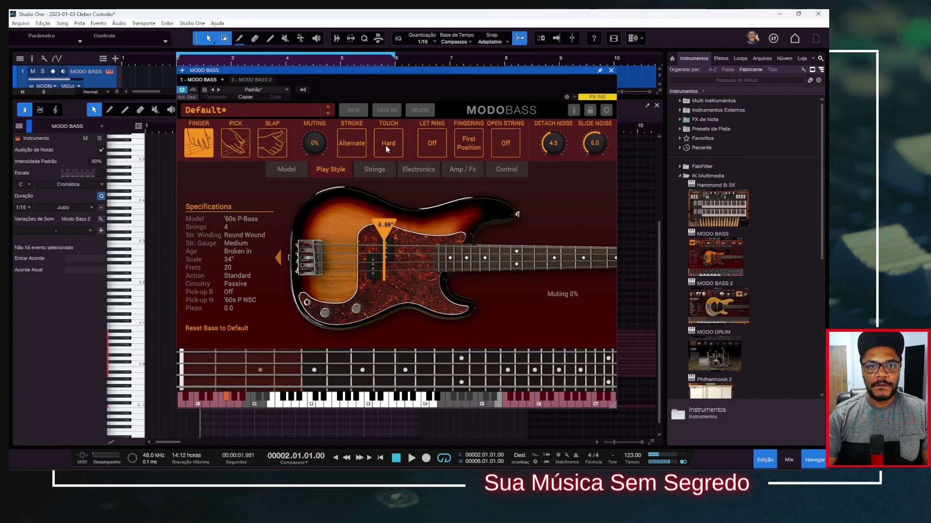
{"action": "key", "text": "space"}
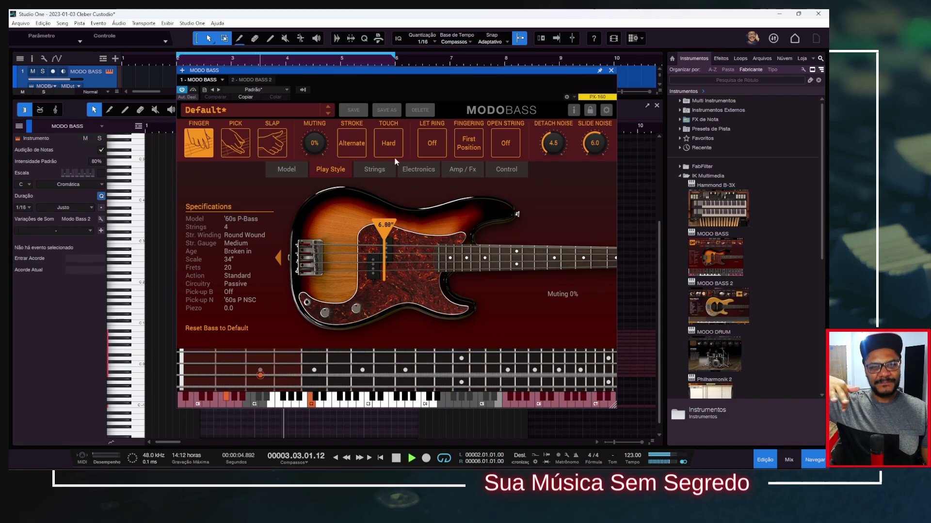
{"action": "key", "text": "space"}
{"action": "left_click", "coordinate": [388, 143]}
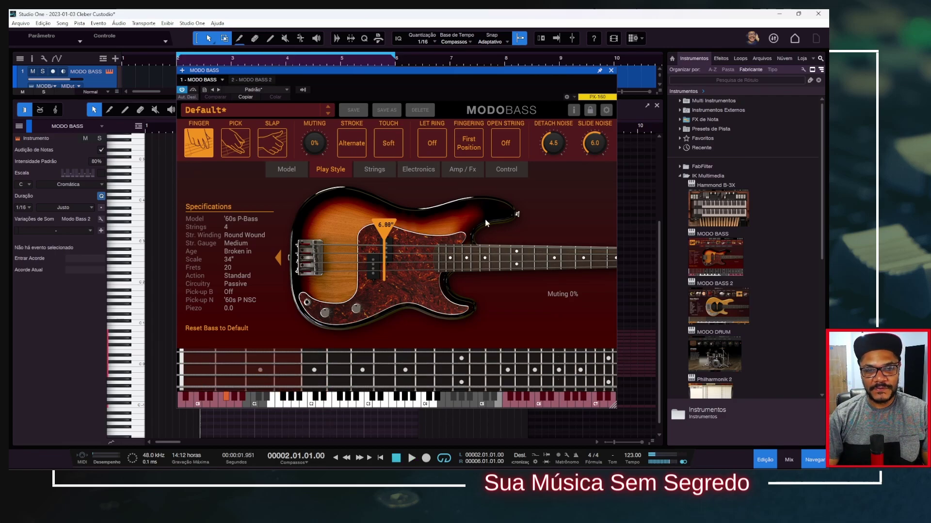
{"action": "key", "text": "space"}
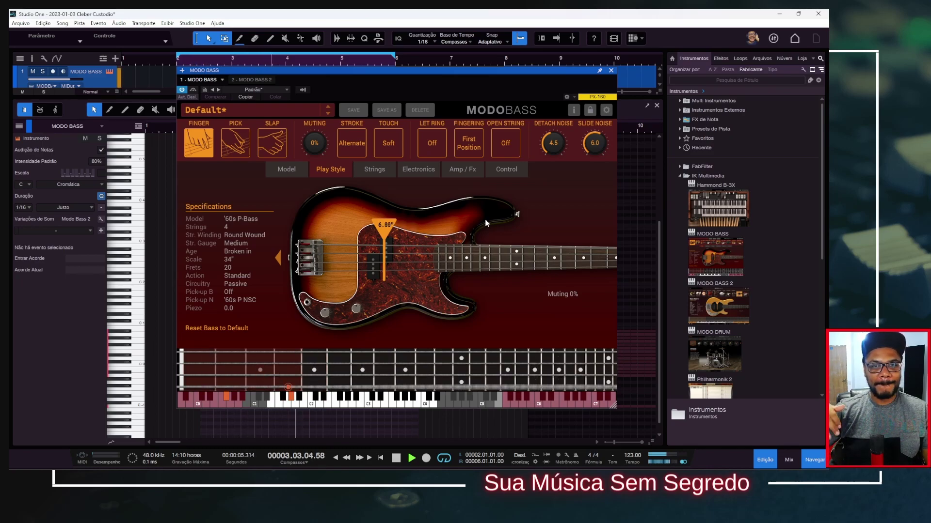
{"action": "key", "text": "space"}
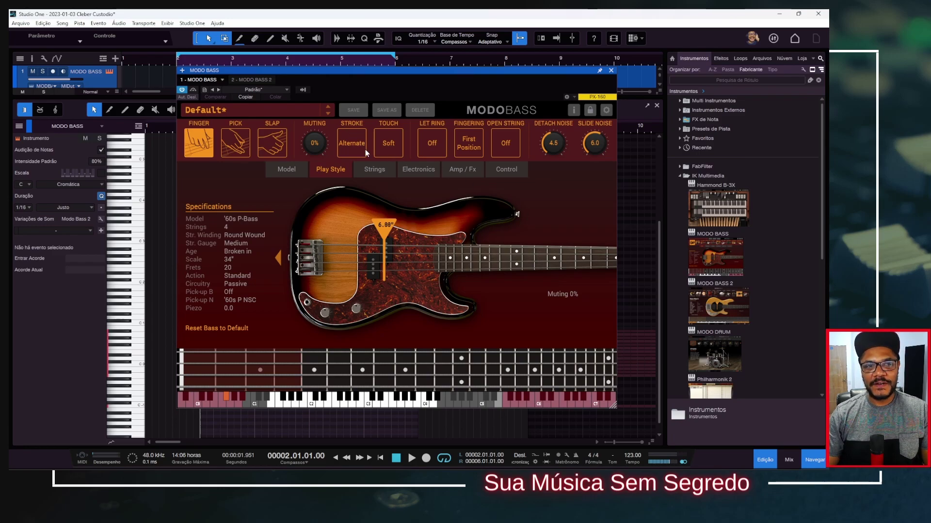
Try the Muting control, set Touch to Normal during playback, and stop with Muting at 18%
{"action": "left_click_drag", "start_coordinate": [316, 151], "coordinate": [319, 133]}
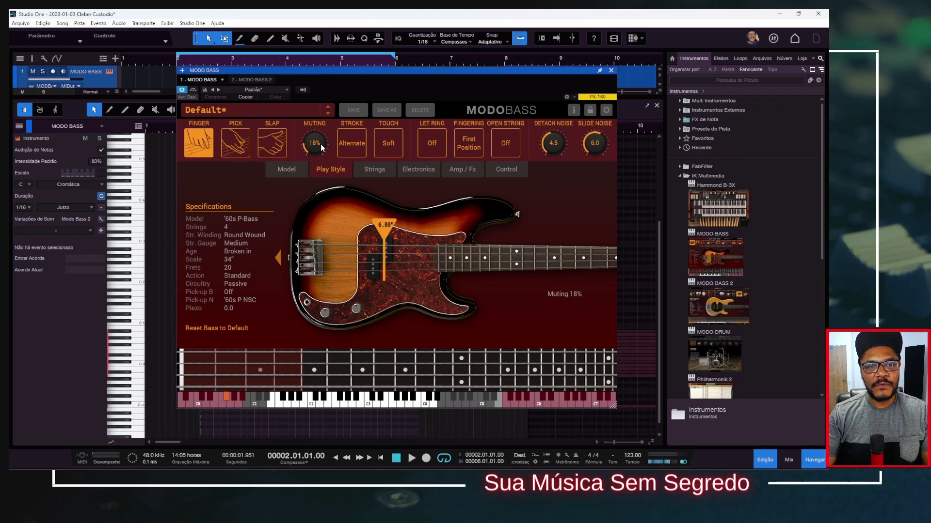
{"action": "left_click_drag", "start_coordinate": [322, 135], "coordinate": [322, 171]}
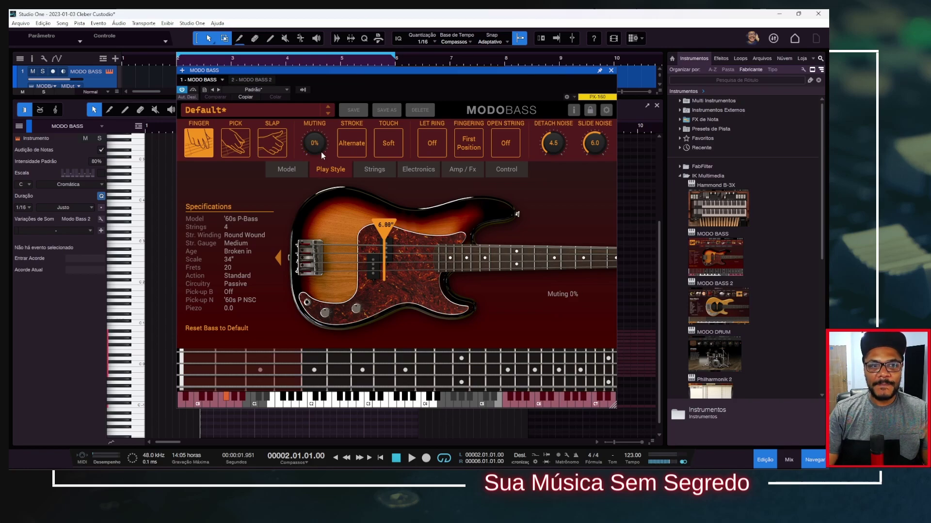
{"action": "key", "text": "space"}
{"action": "left_click_drag", "start_coordinate": [317, 145], "coordinate": [375, 141]}
{"action": "left_click", "coordinate": [391, 147]}
{"action": "key", "text": "space"}
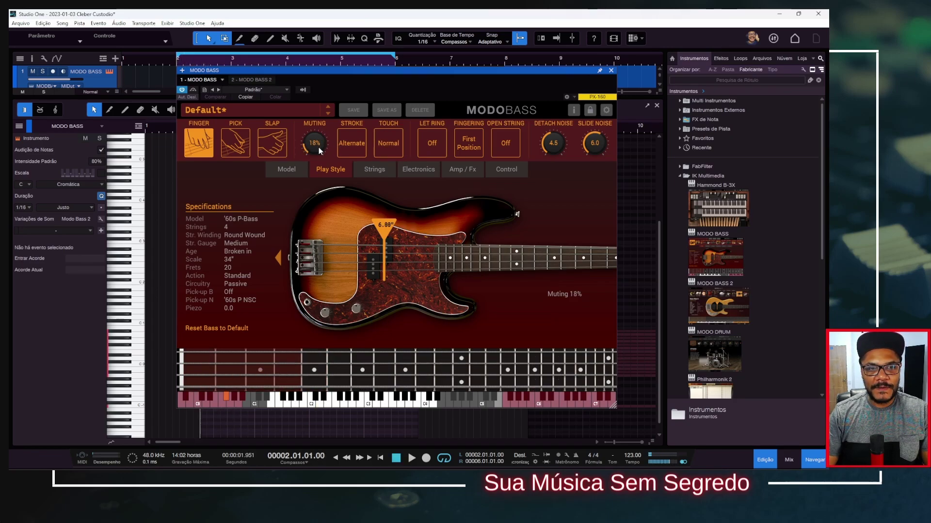
Play the bass line while raising Muting to 79%, and stop playback
{"action": "key", "text": "space"}
{"action": "left_click_drag", "start_coordinate": [317, 147], "coordinate": [339, 86]}
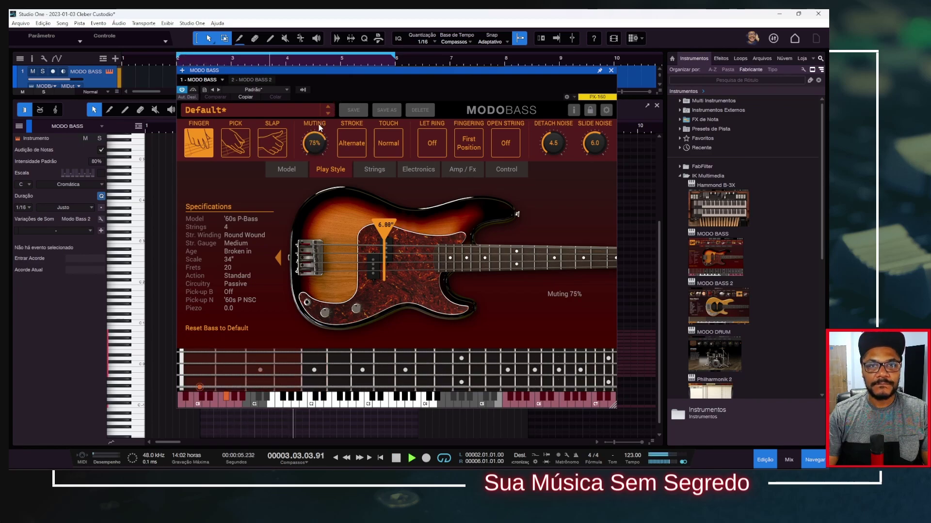
{"action": "scroll", "coordinate": [320, 145], "scroll_direction": "up", "scroll_amount": 4}
{"action": "scroll", "coordinate": [318, 148], "scroll_direction": "down", "scroll_amount": 2}
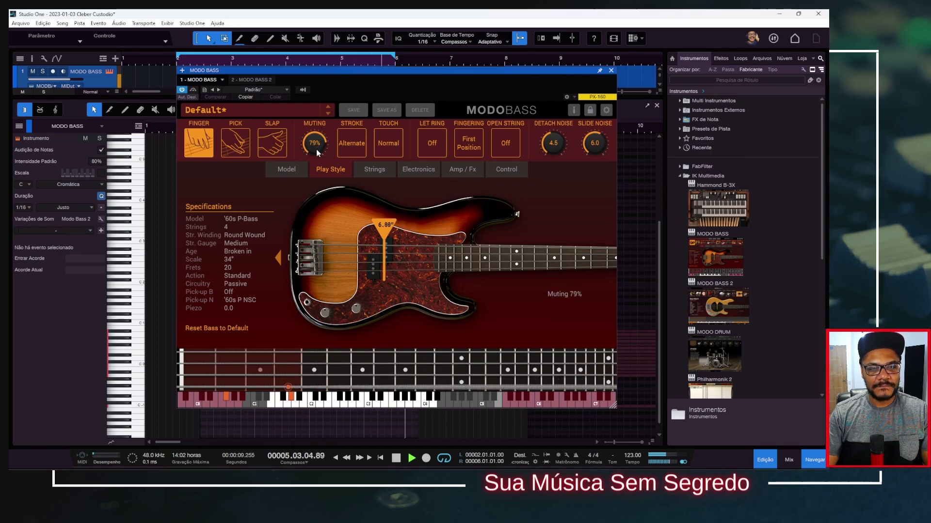
{"action": "key", "text": "space"}
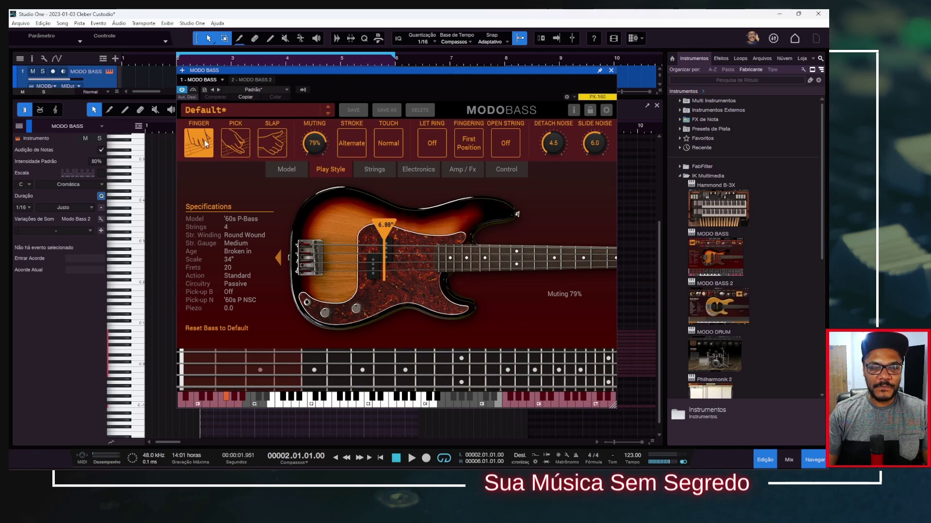
Switch the playing technique to Pick and reset Muting to 0%
{"action": "left_click", "coordinate": [235, 148]}
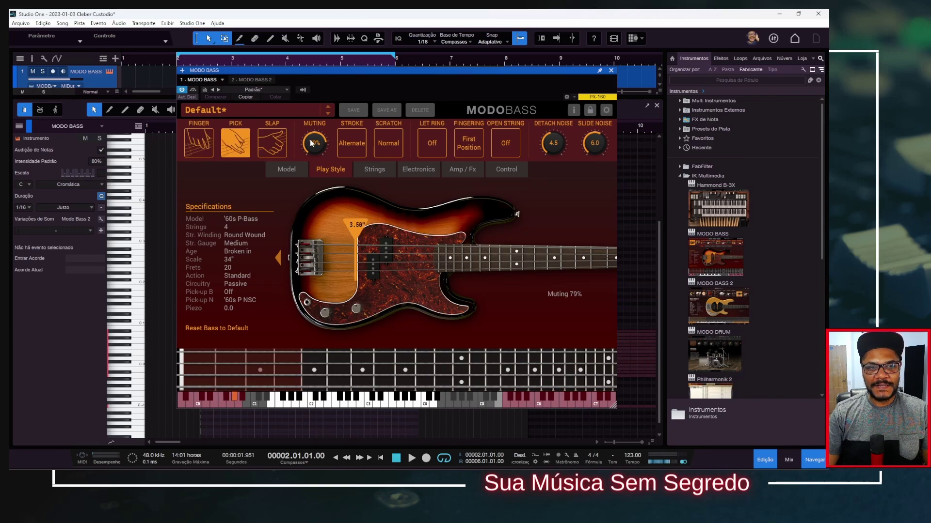
{"action": "left_click_drag", "start_coordinate": [314, 144], "coordinate": [321, 253]}
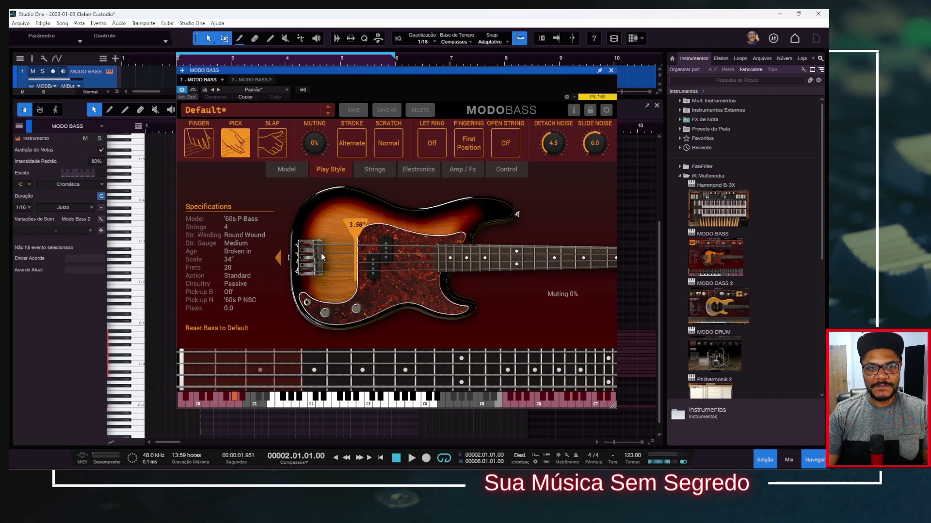
Cycle the Pick technique's Stroke setting through Down and Up and back to Alternate
{"action": "left_click", "coordinate": [358, 153]}
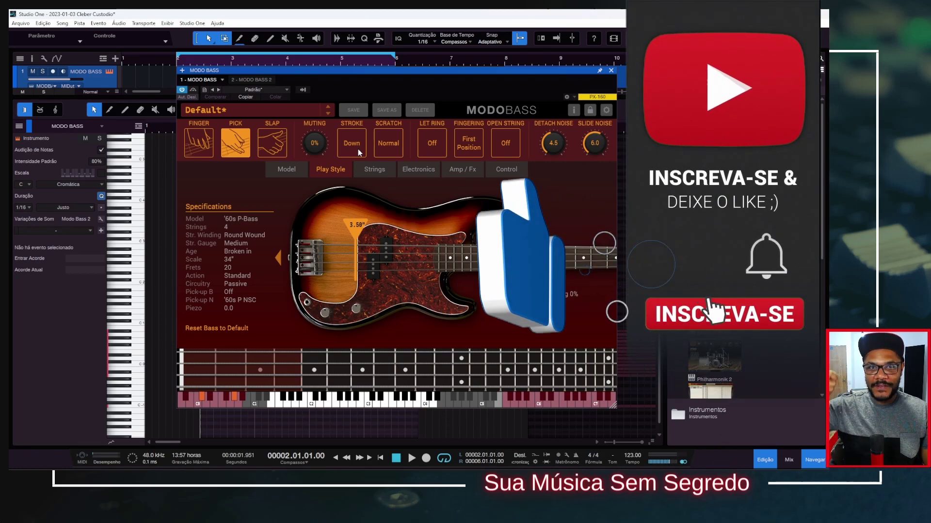
{"action": "left_click", "coordinate": [358, 153]}
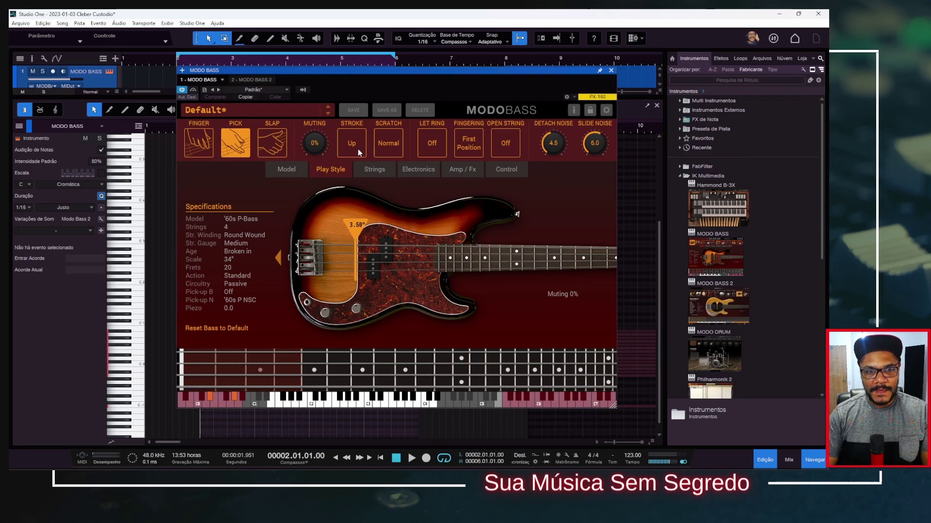
{"action": "left_click", "coordinate": [358, 150]}
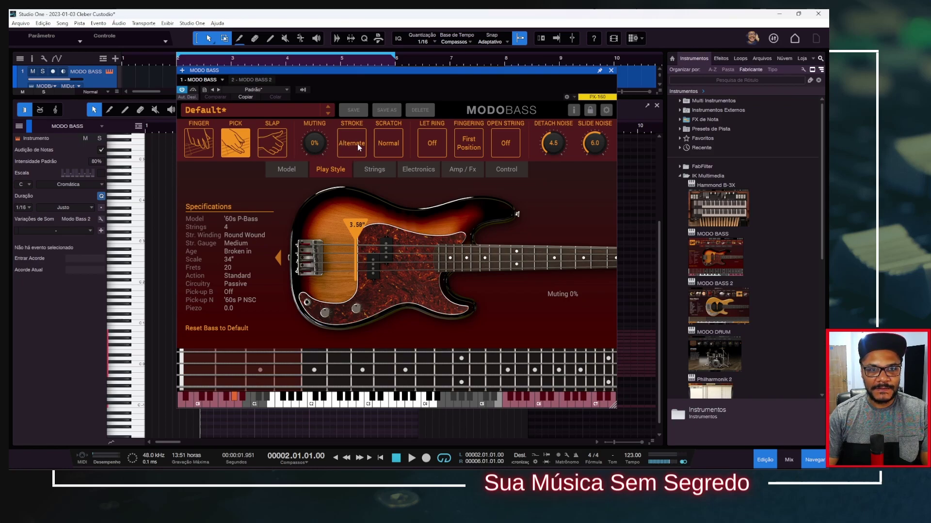
Play the bass line while changing the Pick Stroke from Alternate to Down, Up and back to Alternate, and stop playback
{"action": "key", "text": "space"}
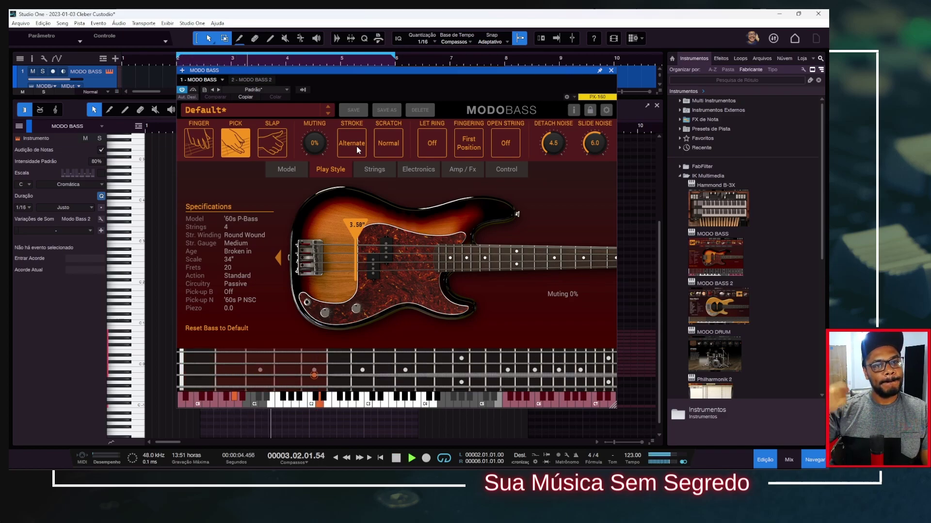
{"action": "left_click", "coordinate": [357, 150]}
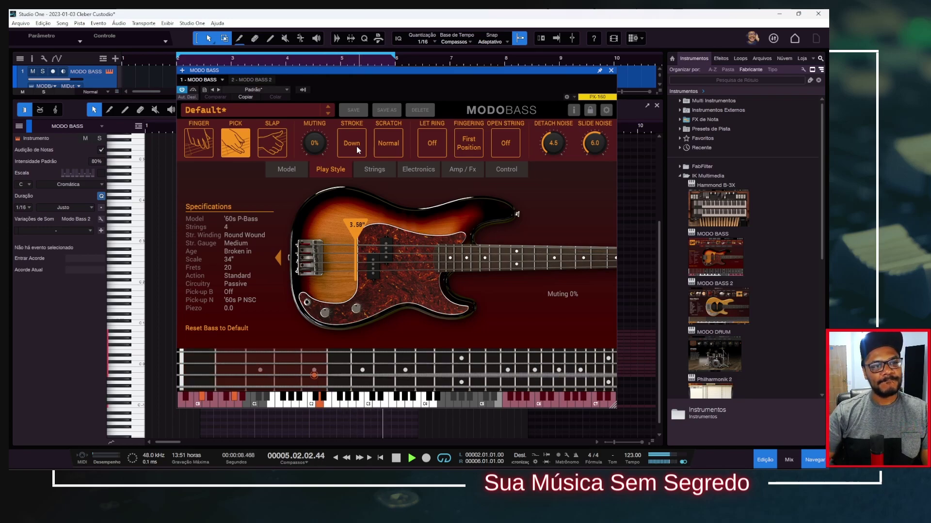
{"action": "left_click", "coordinate": [358, 150]}
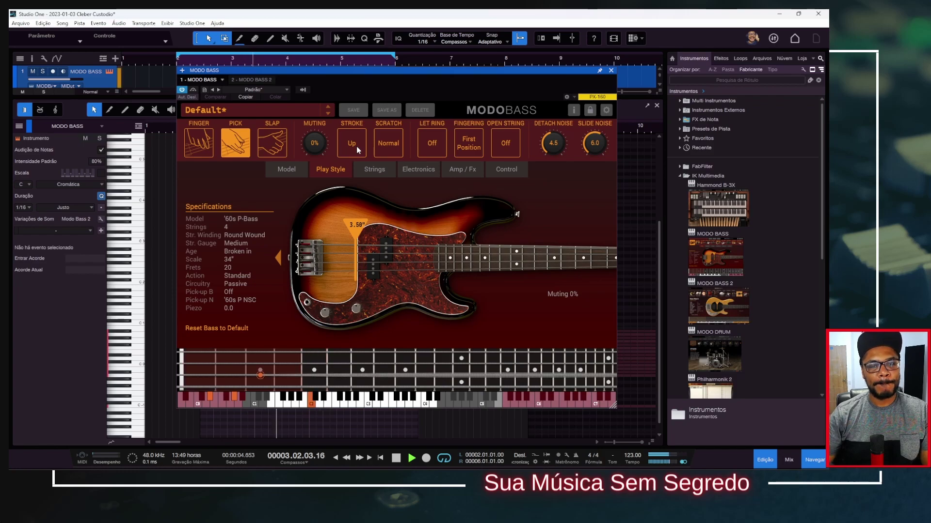
{"action": "left_click", "coordinate": [357, 150]}
{"action": "key", "text": "space"}
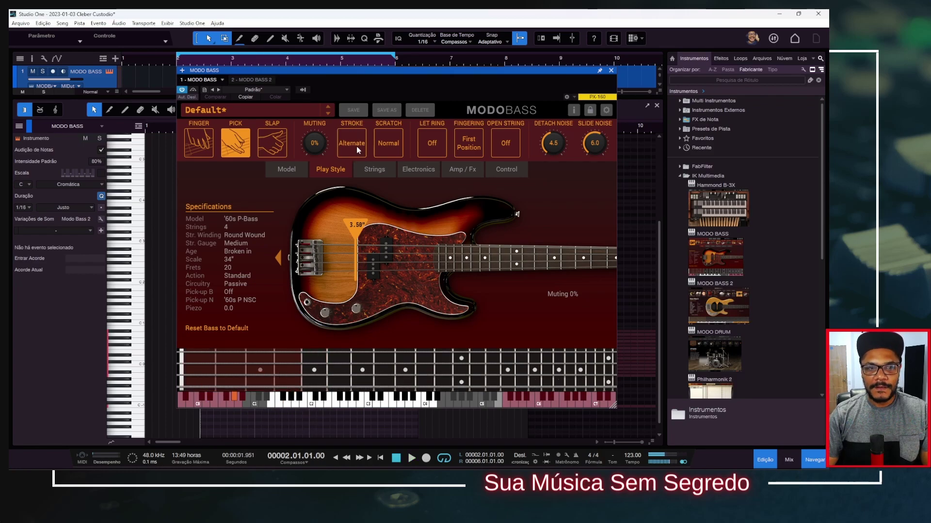
Cycle the Pick technique's Scratch setting through its options, including Hard, and return it to Normal
{"action": "left_click", "coordinate": [392, 150]}
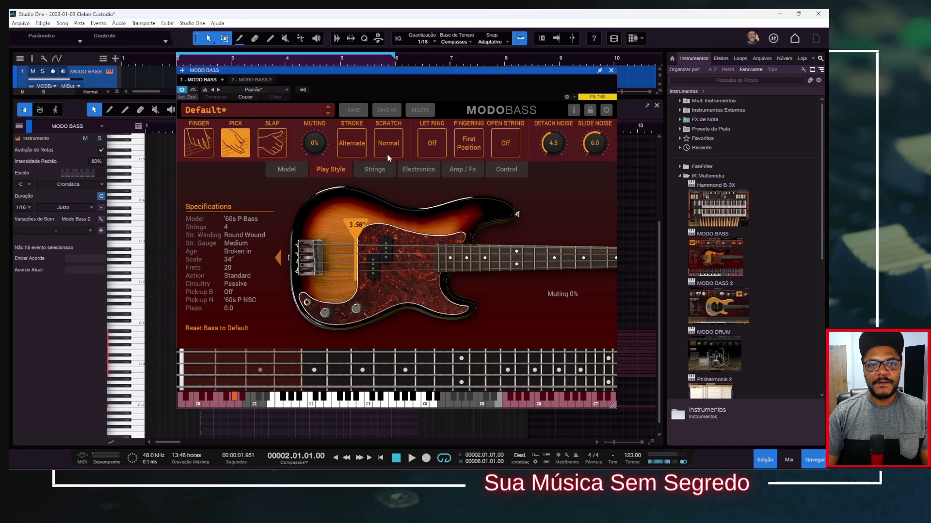
{"action": "left_click", "coordinate": [392, 151]}
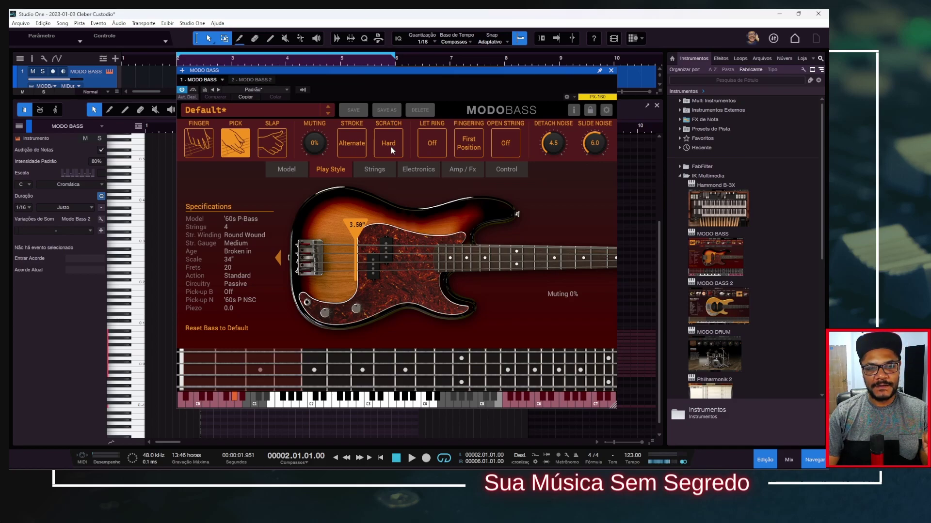
{"action": "left_click", "coordinate": [393, 151]}
{"action": "left_click", "coordinate": [392, 151]}
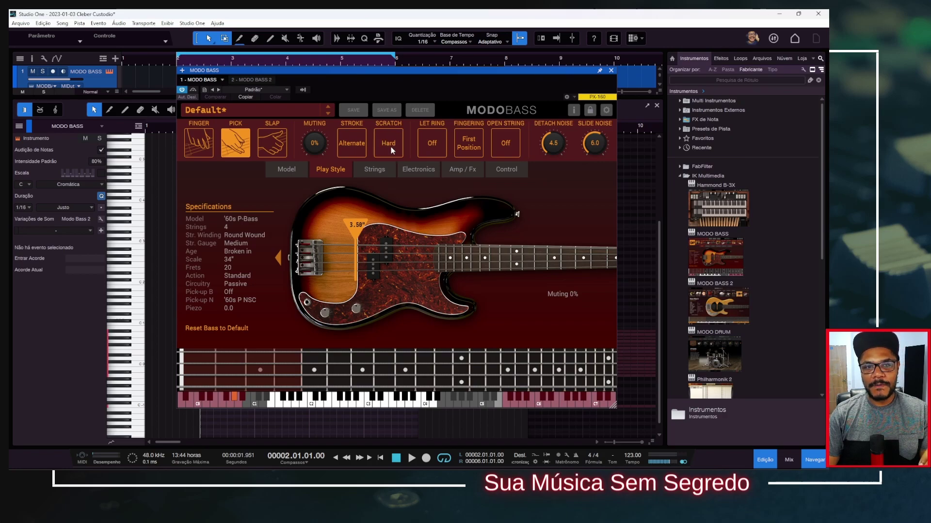
{"action": "left_click", "coordinate": [391, 149]}
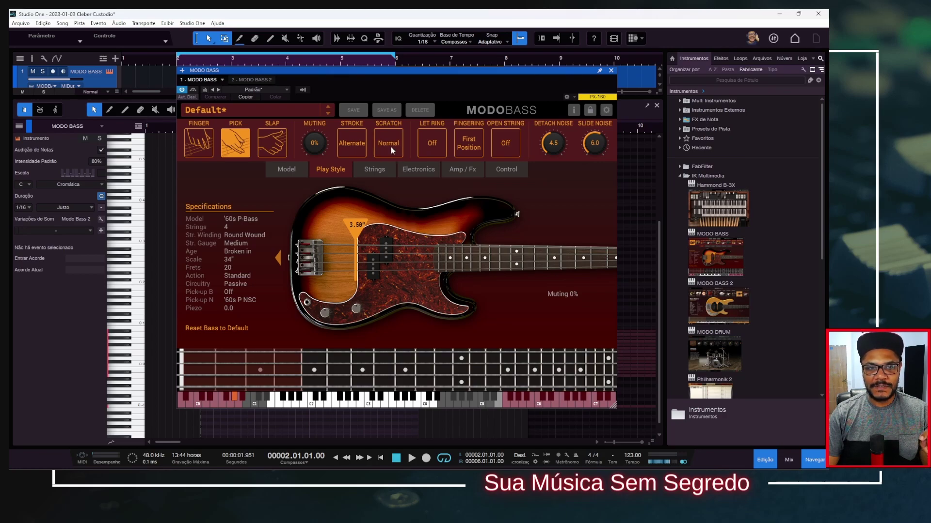
Switch the playing technique to Slap and try its Muting control, returning it to 0%
{"action": "left_click", "coordinate": [274, 148]}
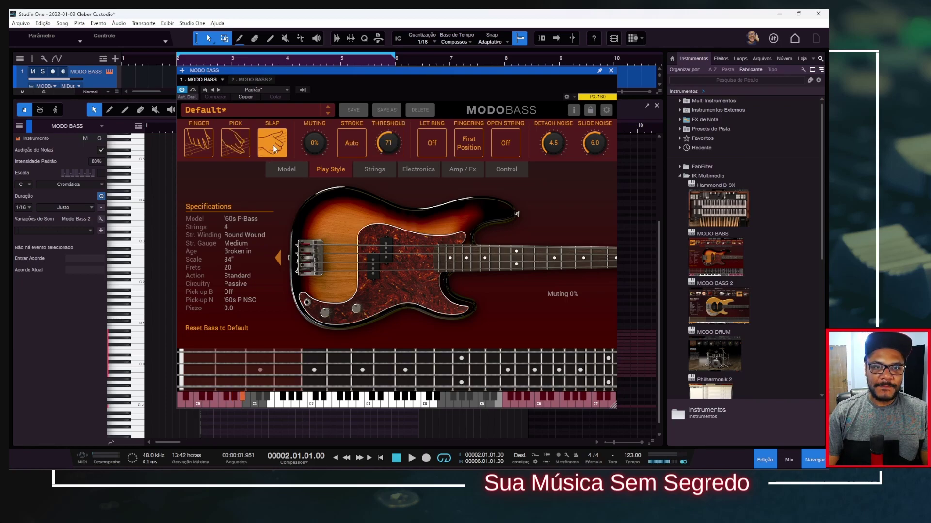
{"action": "left_click_drag", "start_coordinate": [318, 142], "coordinate": [316, 130]}
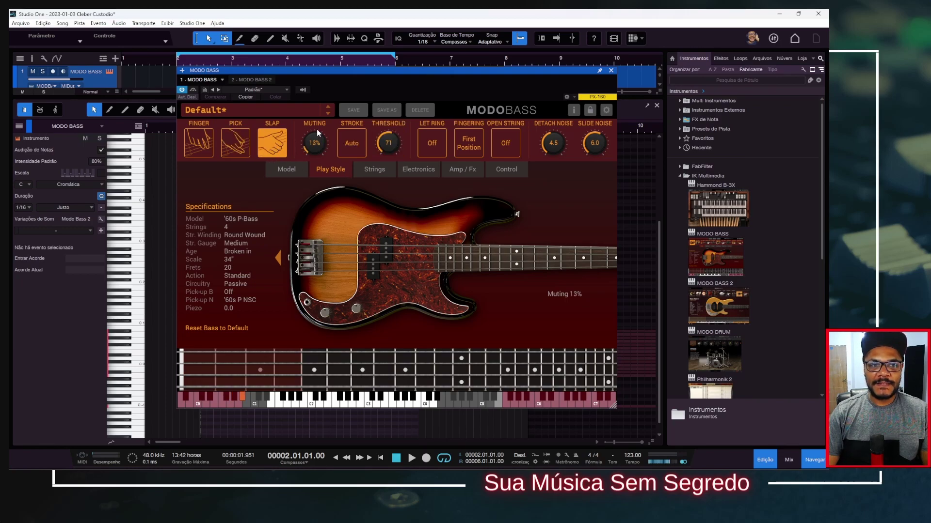
{"action": "left_click_drag", "start_coordinate": [335, 78], "coordinate": [328, 139]}
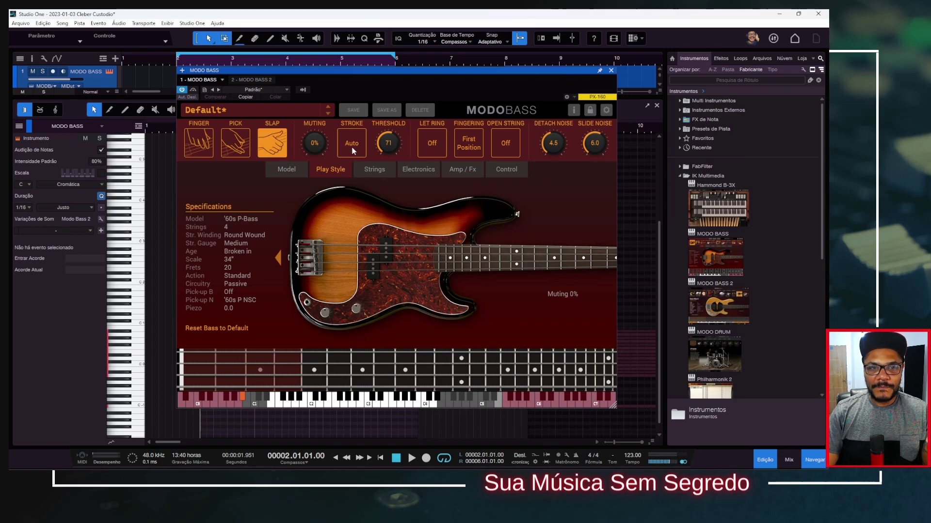
Raise the Slap technique's Threshold to 127, play the bass line with it and stop playback
{"action": "left_click_drag", "start_coordinate": [397, 161], "coordinate": [394, 147]}
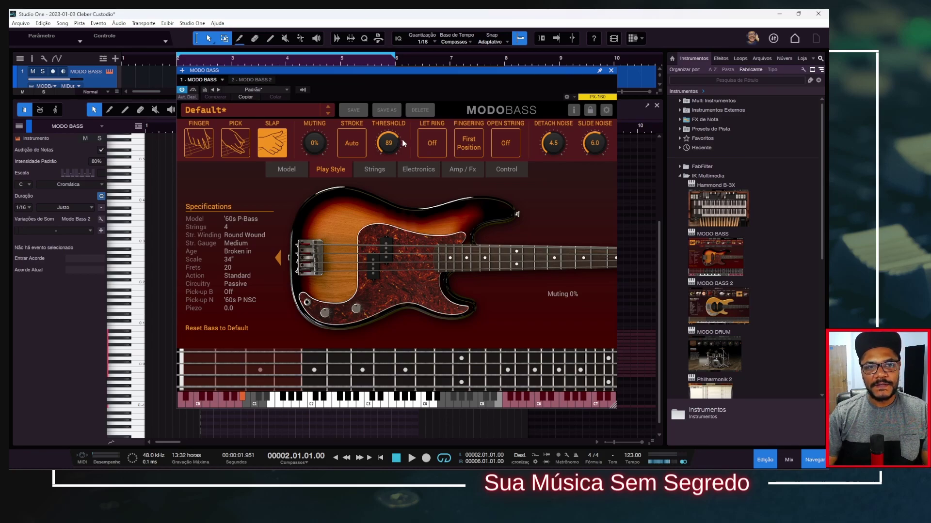
{"action": "left_click_drag", "start_coordinate": [390, 191], "coordinate": [390, 175]}
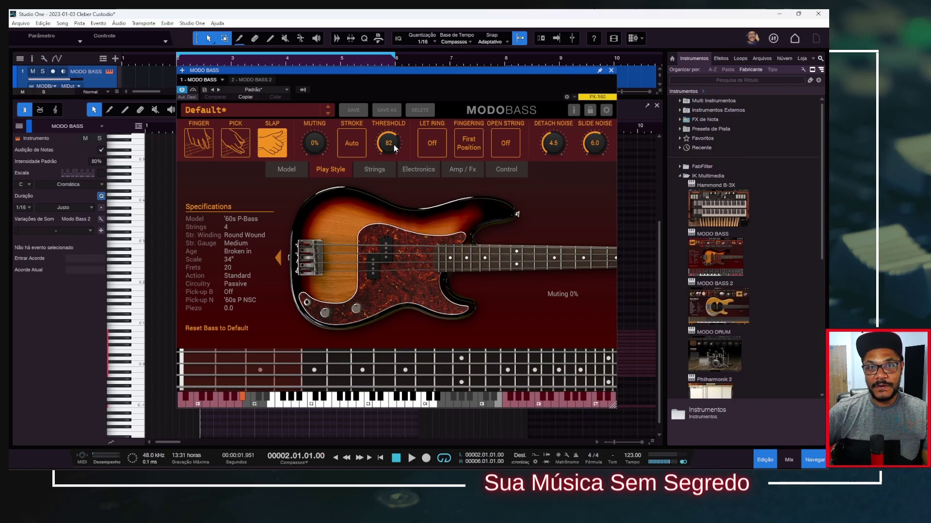
{"action": "left_click_drag", "start_coordinate": [393, 145], "coordinate": [408, 46]}
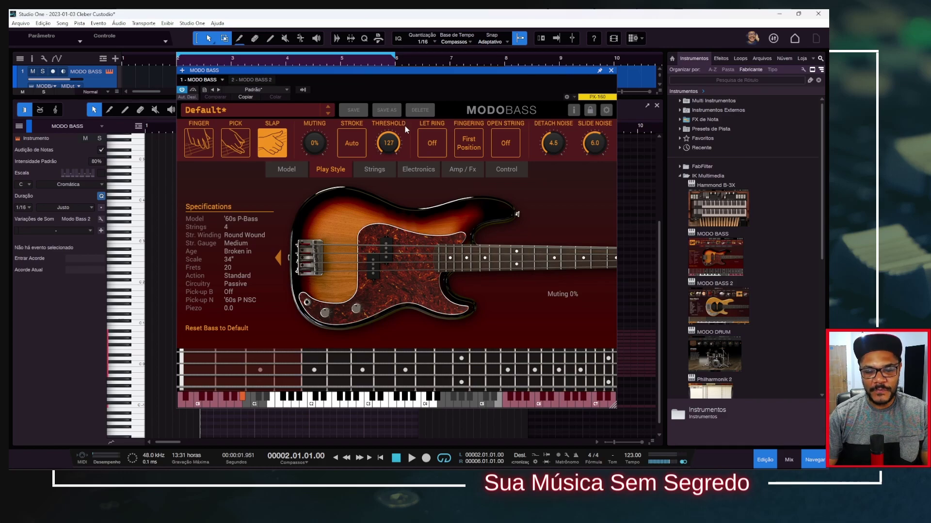
{"action": "key", "text": "space"}
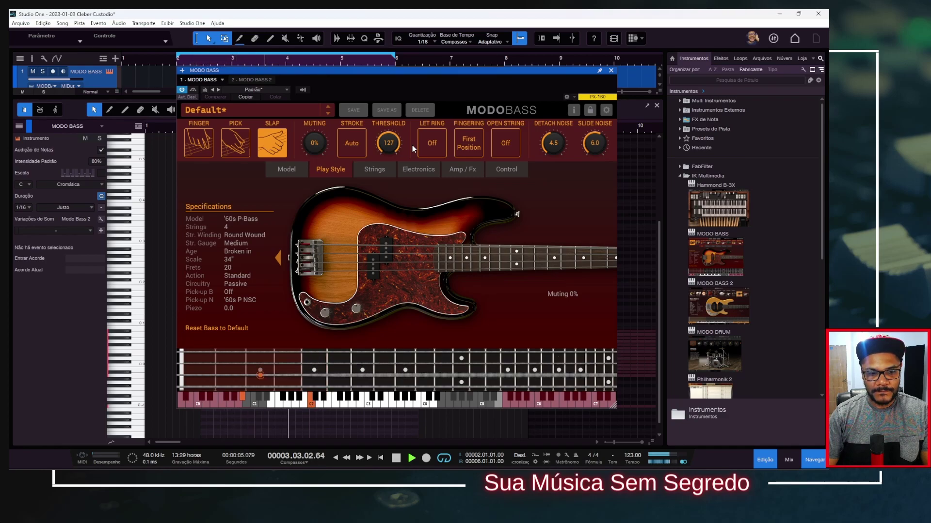
{"action": "key", "text": "space"}
Lower the Slap Threshold to 0 and play the bass line while switching it between 127 and 0, stopping playback at 0
{"action": "left_click_drag", "start_coordinate": [394, 142], "coordinate": [395, 257]}
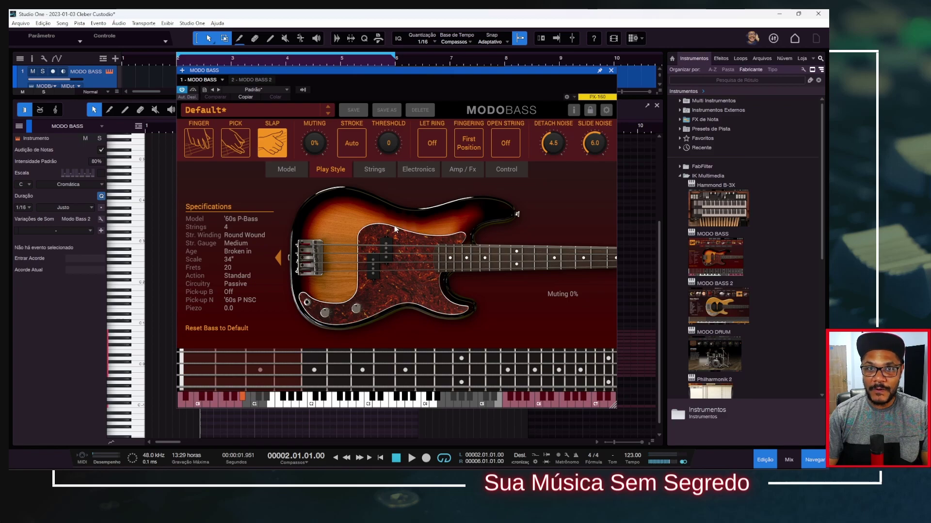
{"action": "key", "text": "space"}
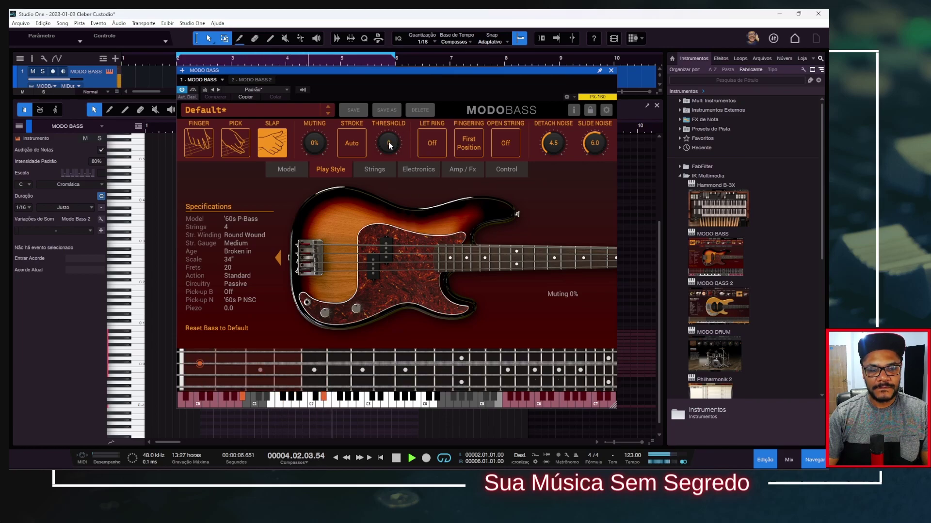
{"action": "left_click_drag", "start_coordinate": [388, 141], "coordinate": [441, 13]}
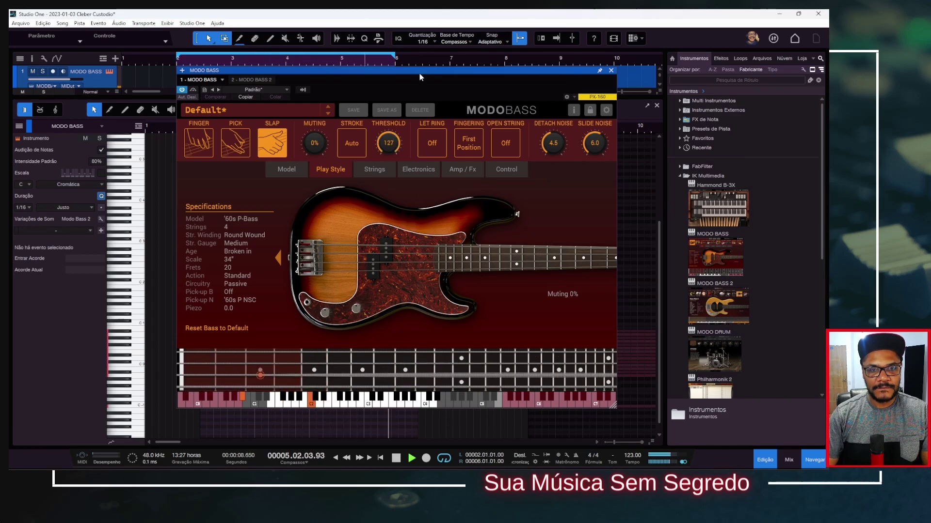
{"action": "left_click_drag", "start_coordinate": [390, 139], "coordinate": [395, 288]}
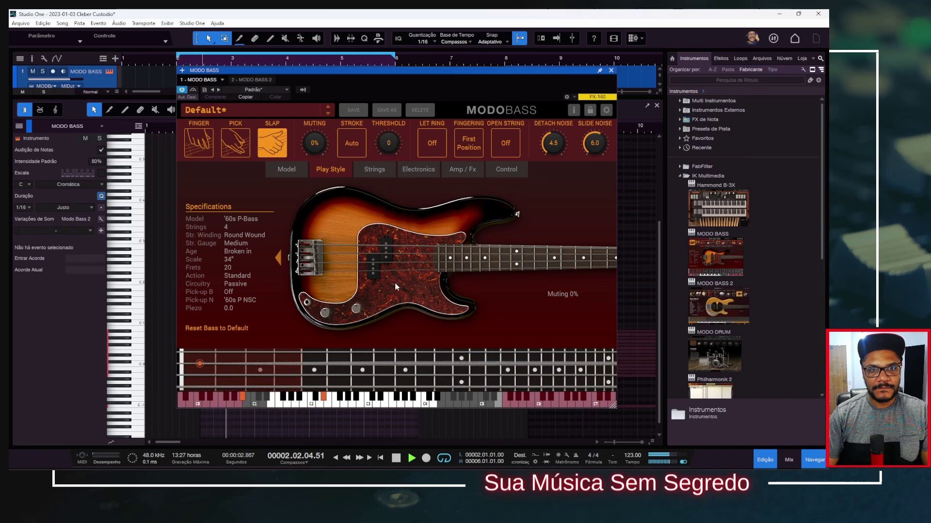
{"action": "left_click_drag", "start_coordinate": [395, 286], "coordinate": [440, 117]}
{"action": "key", "text": "space"}
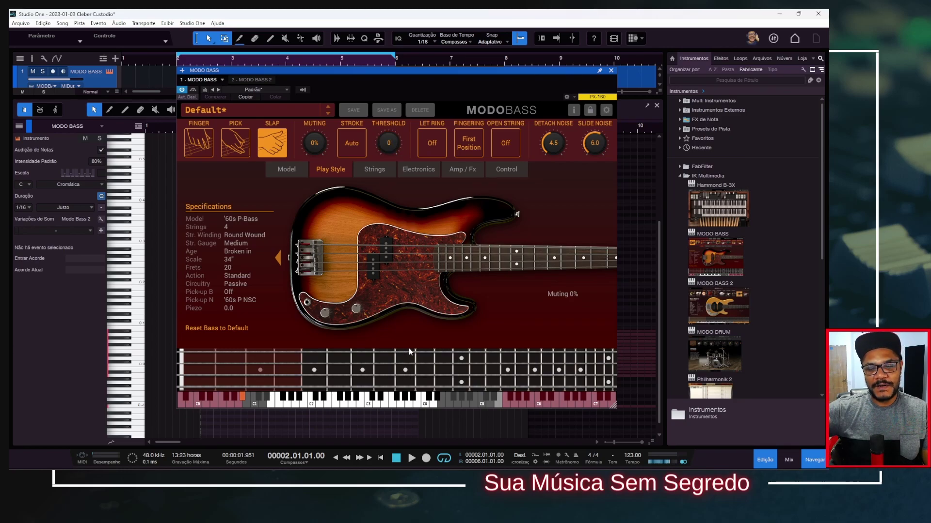
Play the bass line again, raise the Slap Threshold to 127 during playback and stop
{"action": "key", "text": "space"}
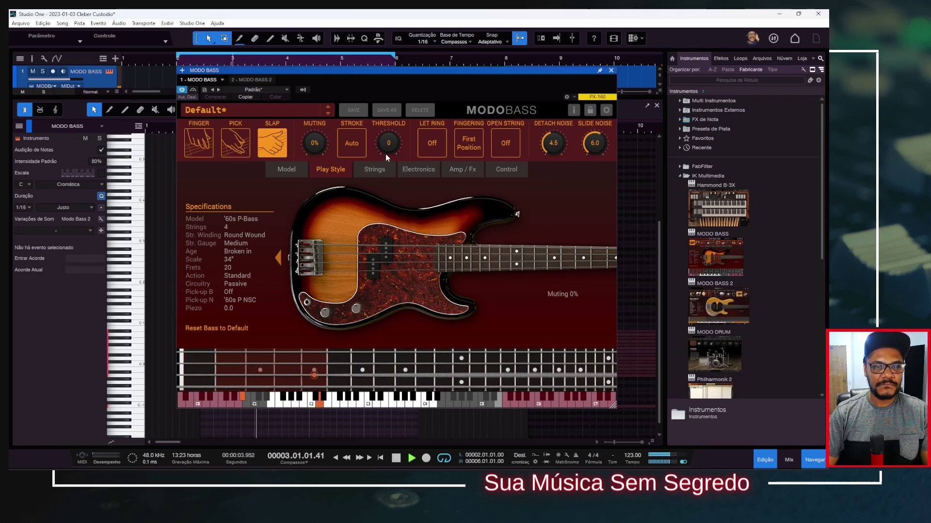
{"action": "left_click_drag", "start_coordinate": [394, 146], "coordinate": [431, 13]}
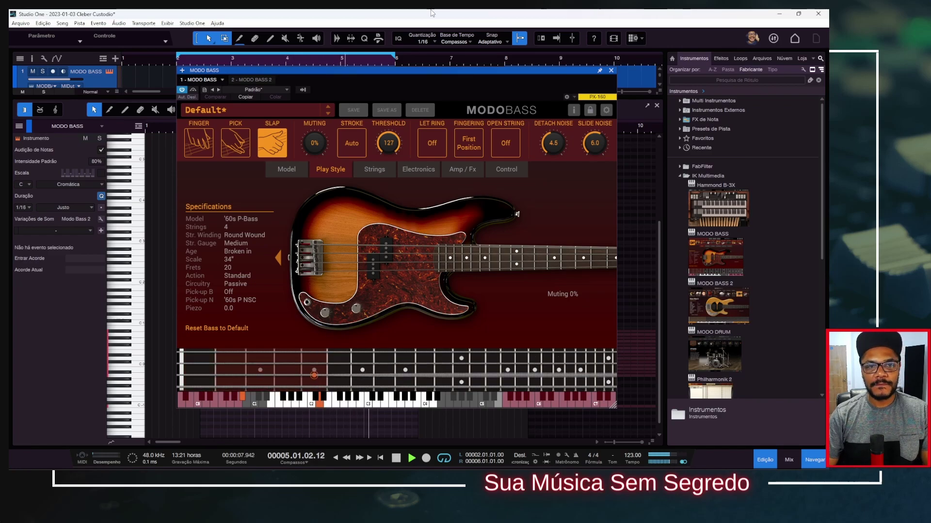
{"action": "key", "text": "space"}
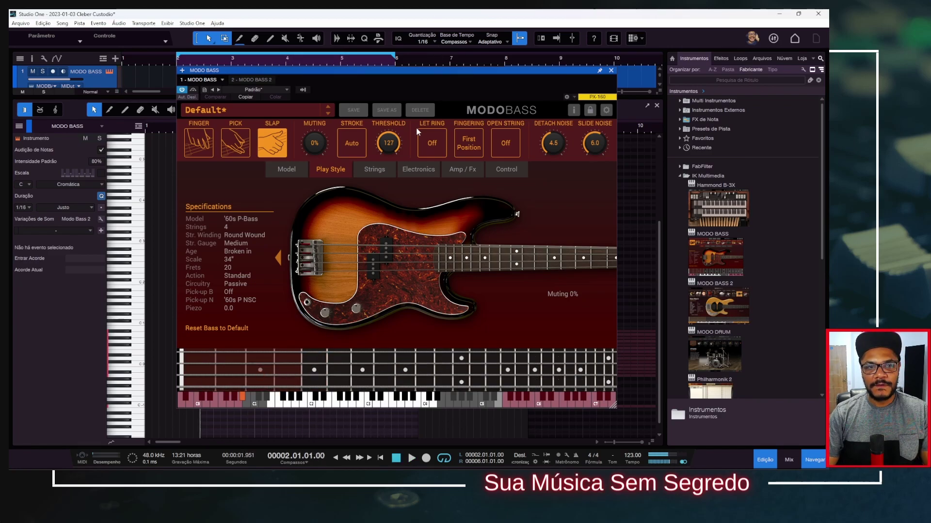
Change the Slap technique's Stroke from Auto to Slap, play the bass line and stop playback
{"action": "left_click", "coordinate": [354, 147]}
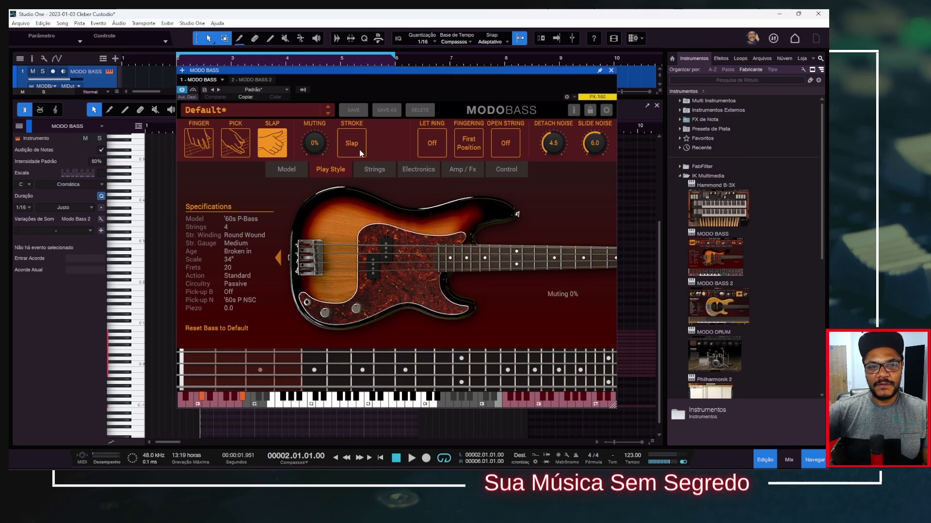
{"action": "key", "text": "space"}
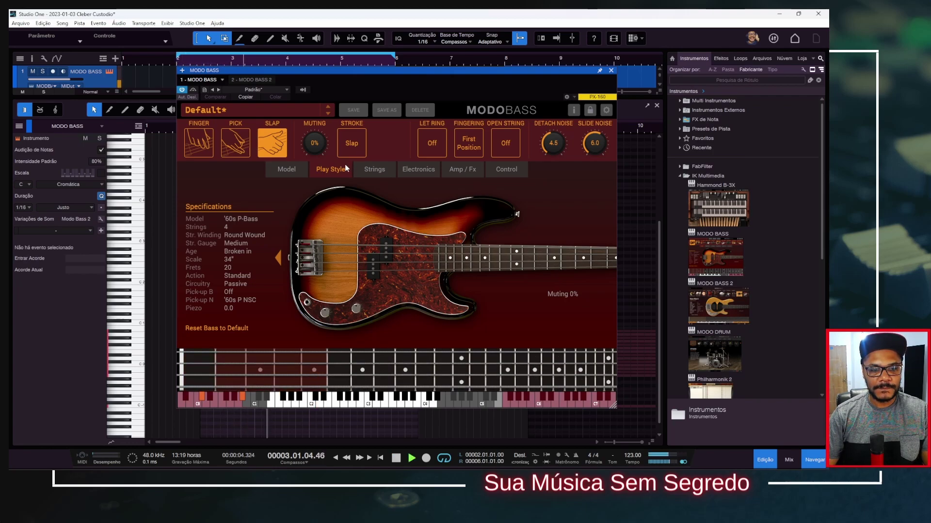
{"action": "key", "text": "space"}
Set the Slap technique's Stroke to Pull, play the bass line and stop playback
{"action": "left_click", "coordinate": [353, 146]}
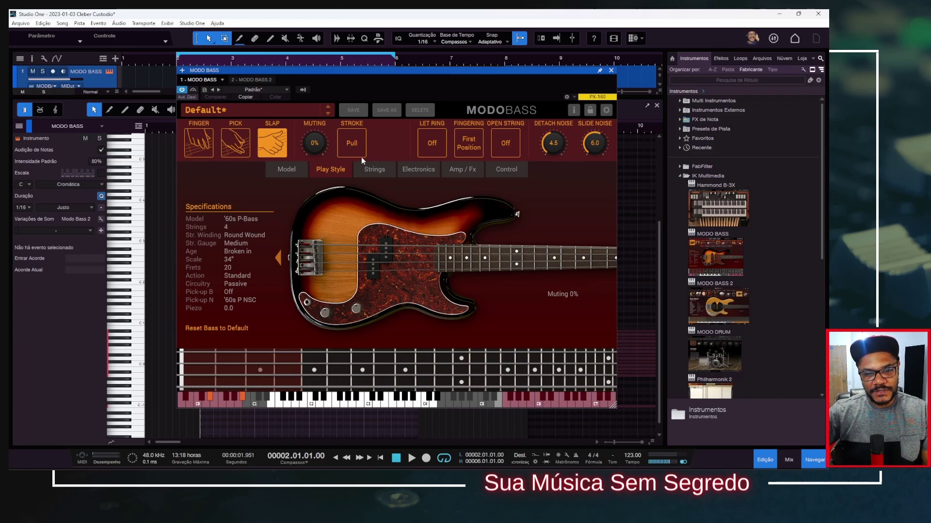
{"action": "key", "text": "space"}
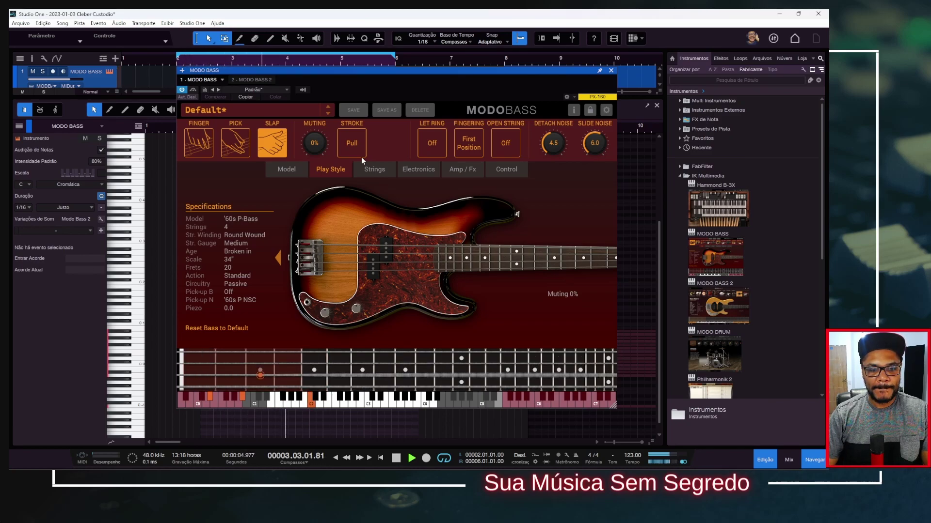
{"action": "key", "text": "space"}
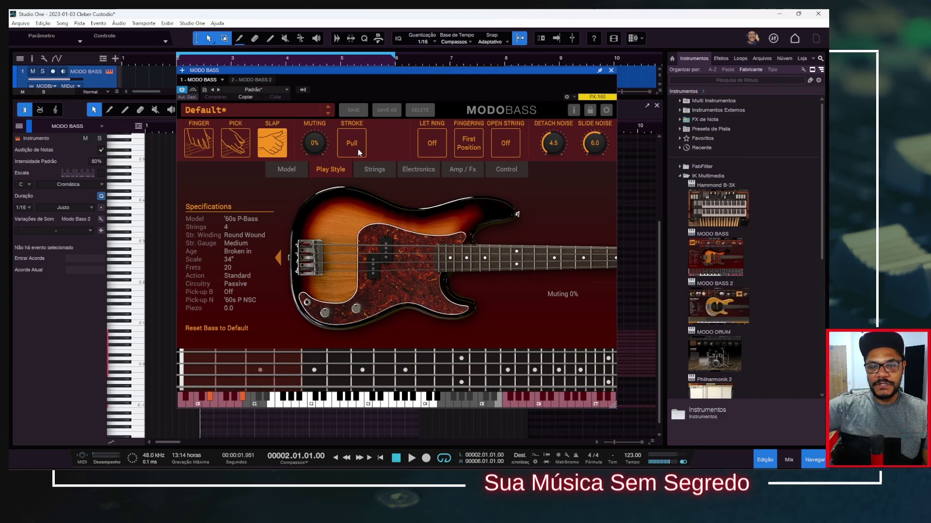
Return the Slap technique's Stroke to Auto and adjust its Threshold to 123
{"action": "left_click", "coordinate": [346, 146]}
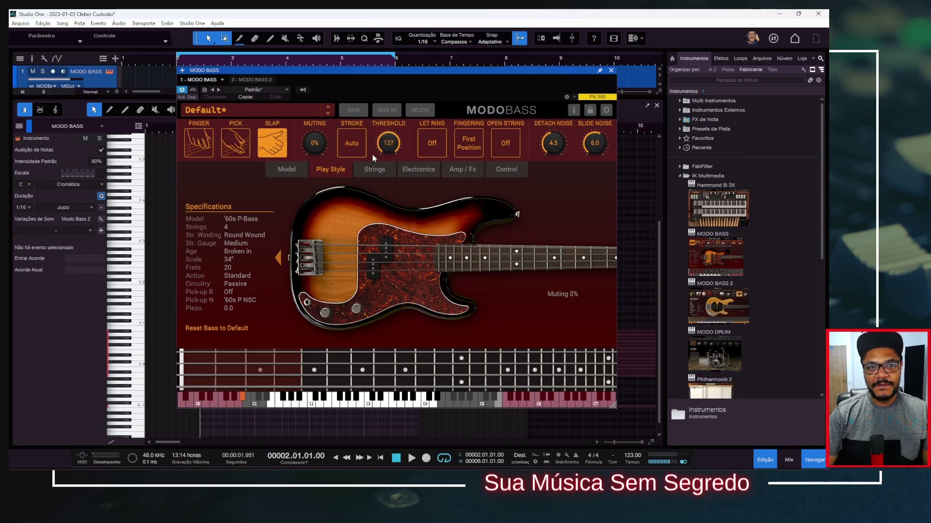
{"action": "left_click_drag", "start_coordinate": [395, 181], "coordinate": [413, 158]}
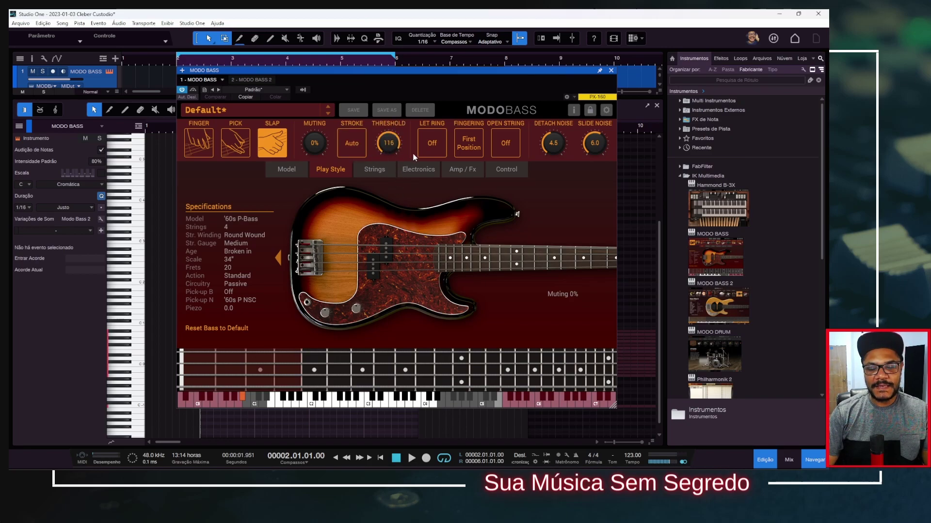
{"action": "left_click_drag", "start_coordinate": [408, 193], "coordinate": [408, 187]}
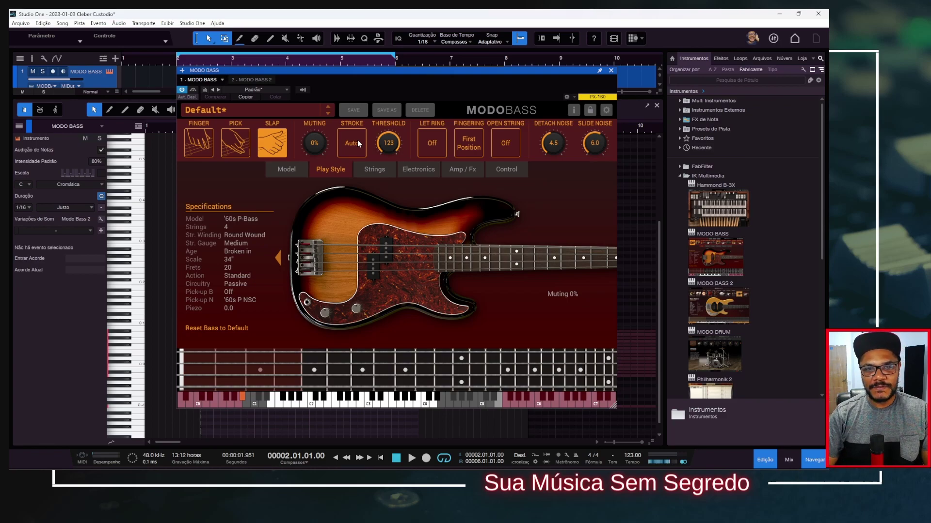
Switch the playing technique to Finger, play the bass line with Let Ring off and stop playback
{"action": "left_click", "coordinate": [194, 139]}
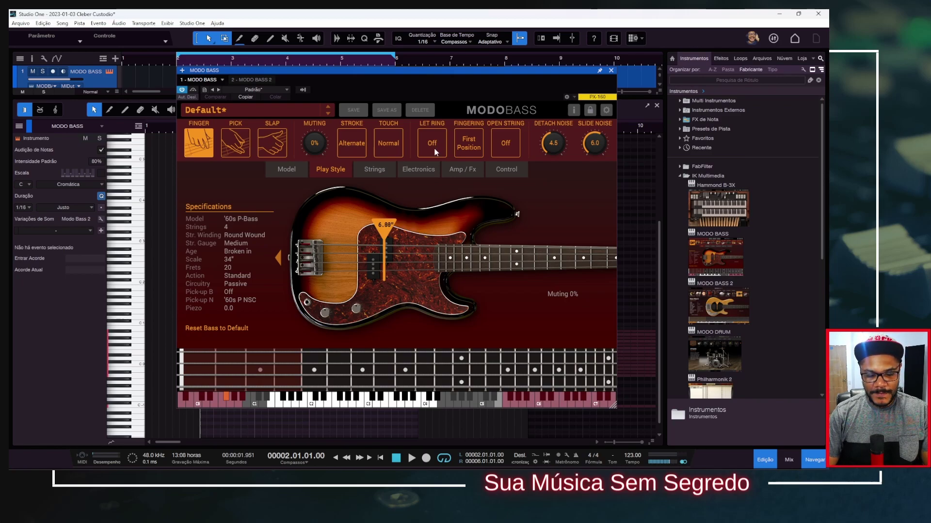
{"action": "key", "text": "space"}
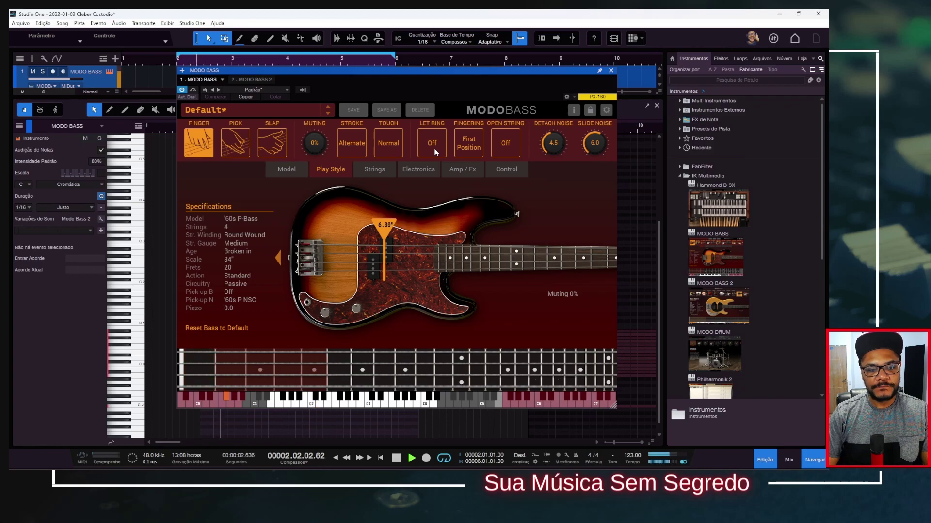
{"action": "key", "text": "space"}
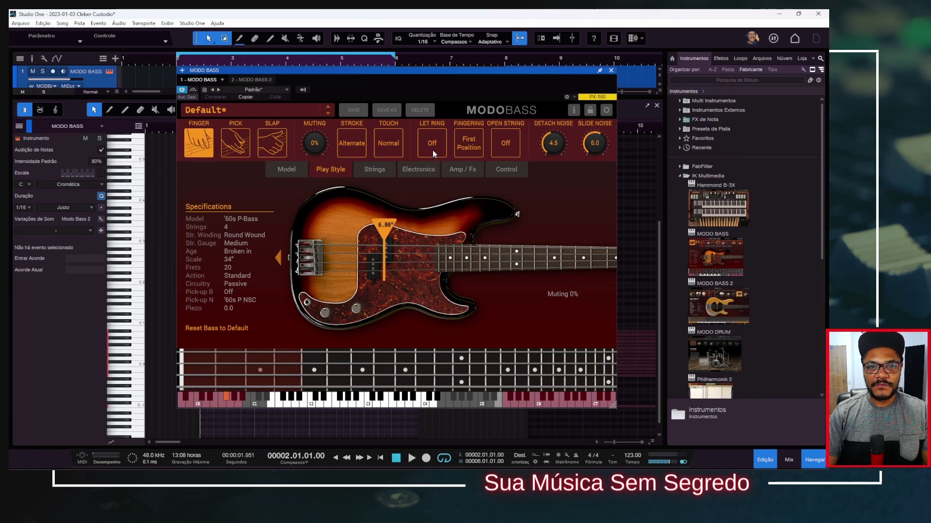
Turn on Let Ring, play the bass line, turn Let Ring off during playback and stop
{"action": "left_click", "coordinate": [432, 154]}
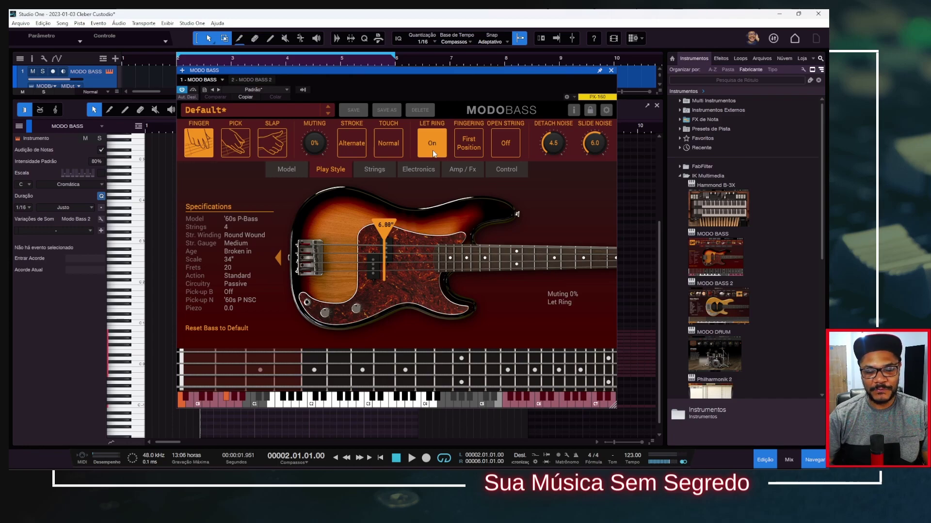
{"action": "key", "text": "space"}
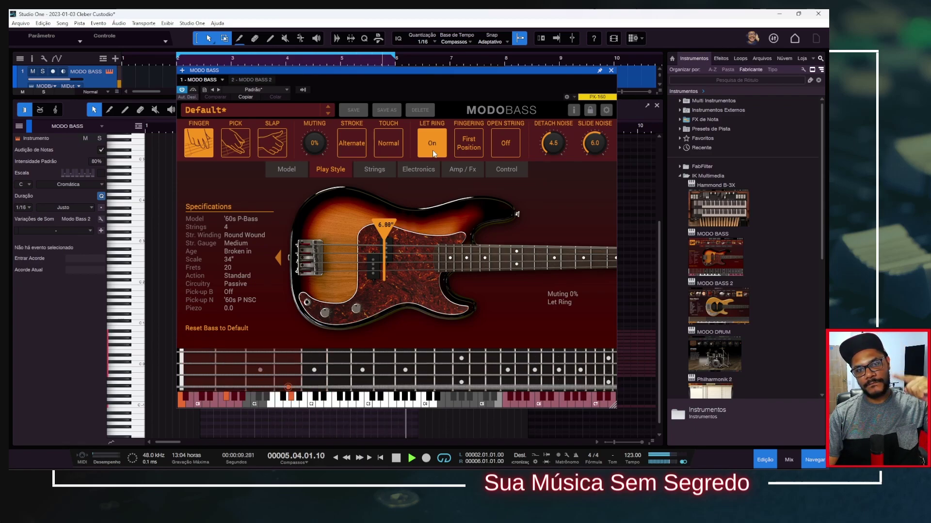
{"action": "left_click", "coordinate": [433, 149]}
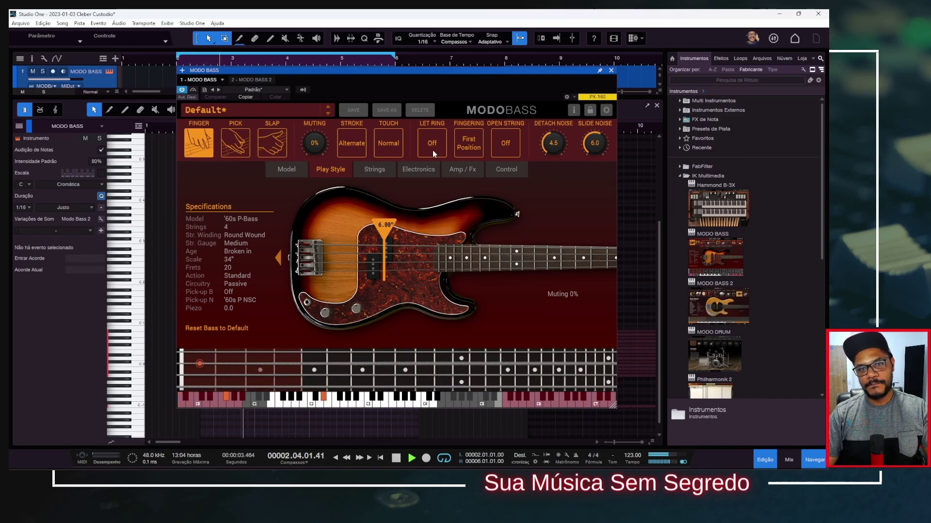
{"action": "key", "text": "space"}
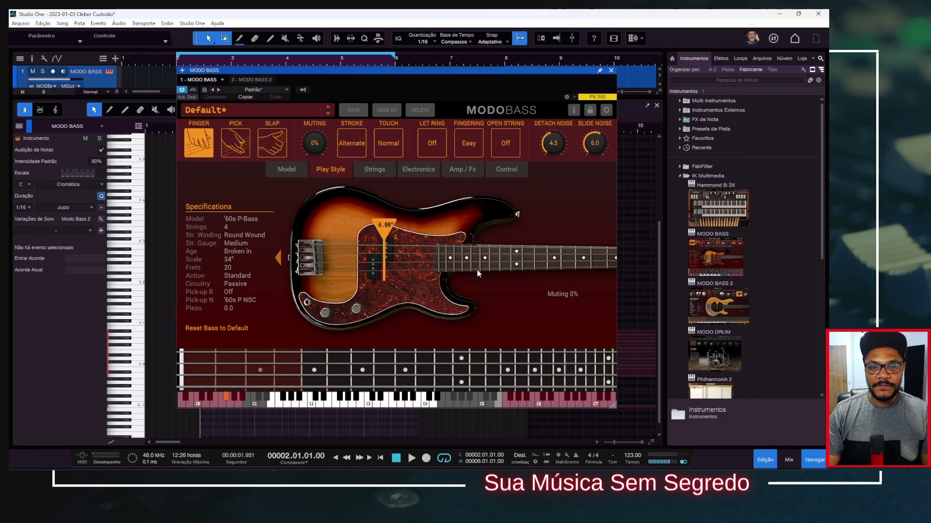
Cycle the Fingering setting from Easy through Nearest to First Position and turn on Open String
{"action": "left_click", "coordinate": [472, 148]}
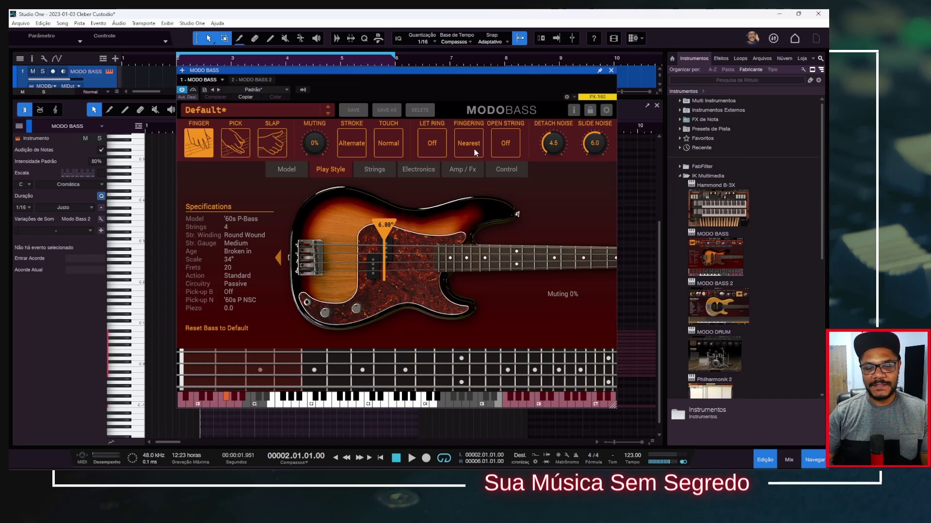
{"action": "left_click", "coordinate": [474, 153]}
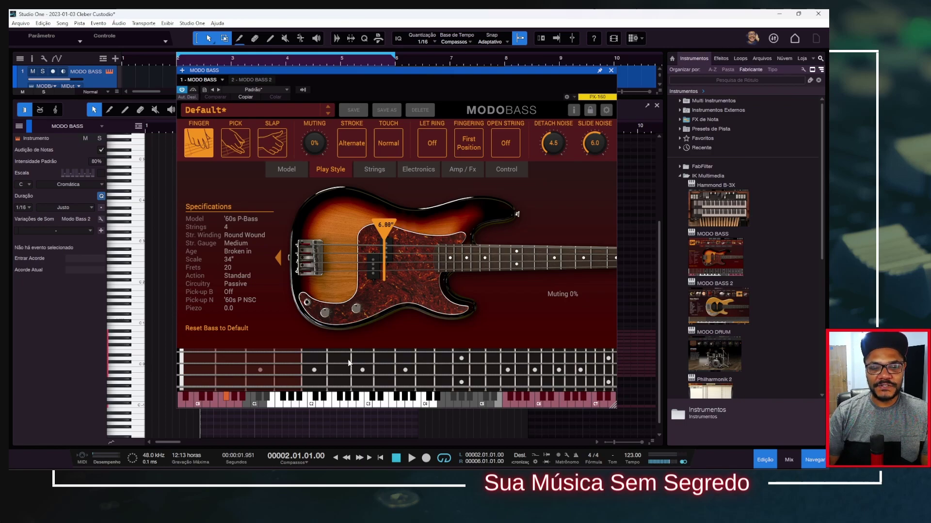
{"action": "left_click", "coordinate": [508, 153]}
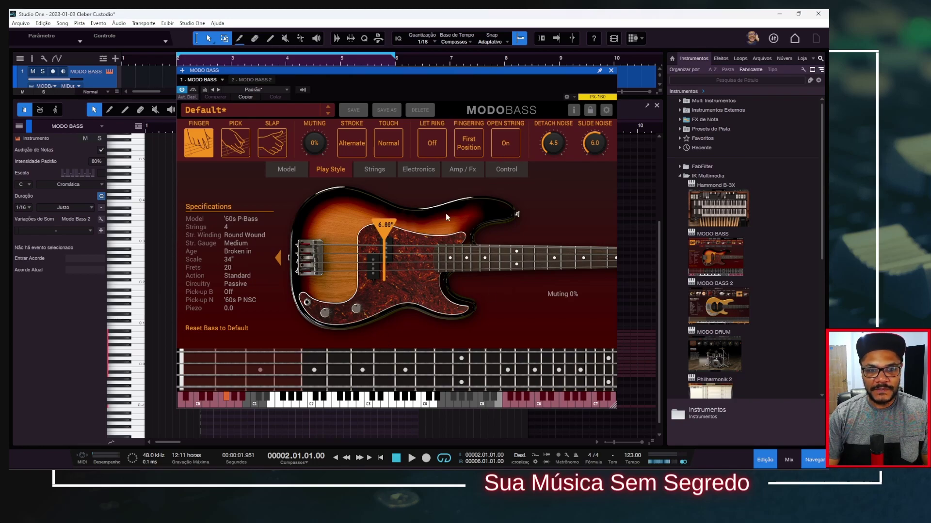
Play the bass line with Open String on, sound an open string on the fretboard, and replay the line before stopping
{"action": "key", "text": "space"}
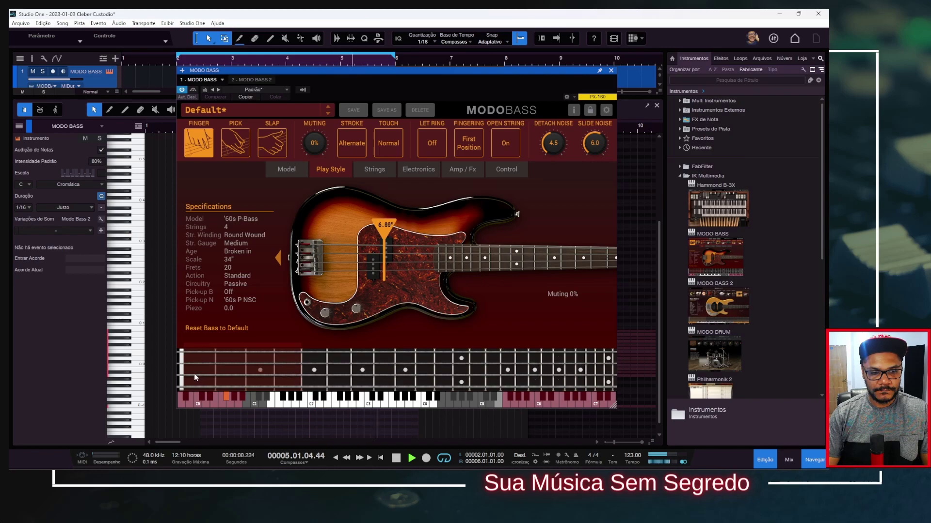
{"action": "key", "text": "space"}
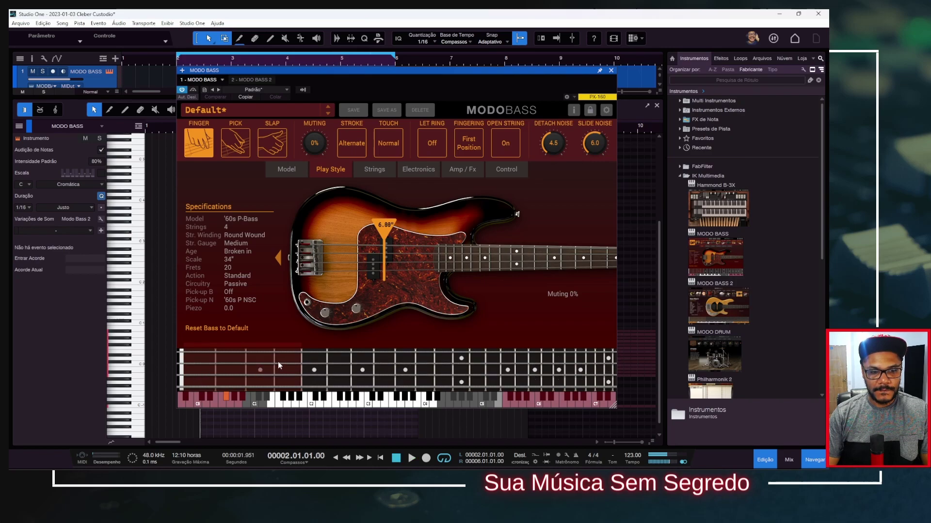
{"action": "left_click", "coordinate": [181, 369]}
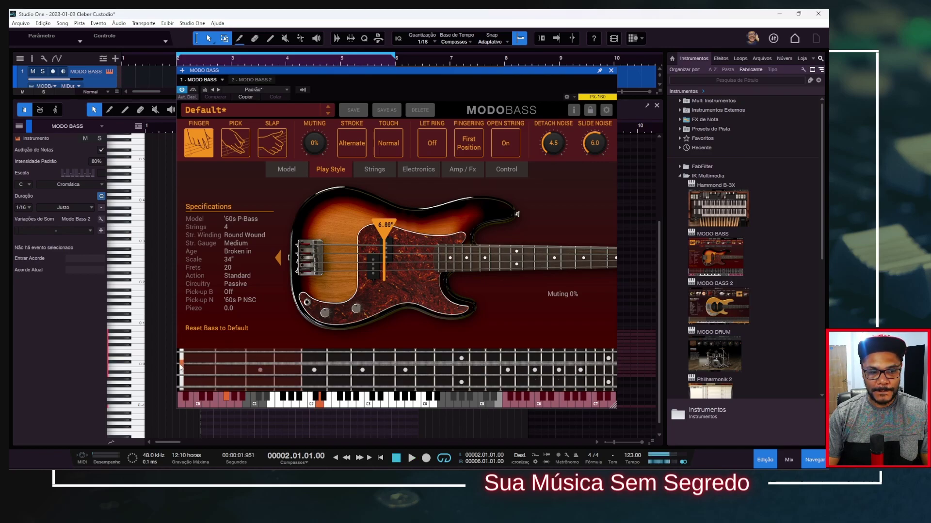
{"action": "key", "text": "space"}
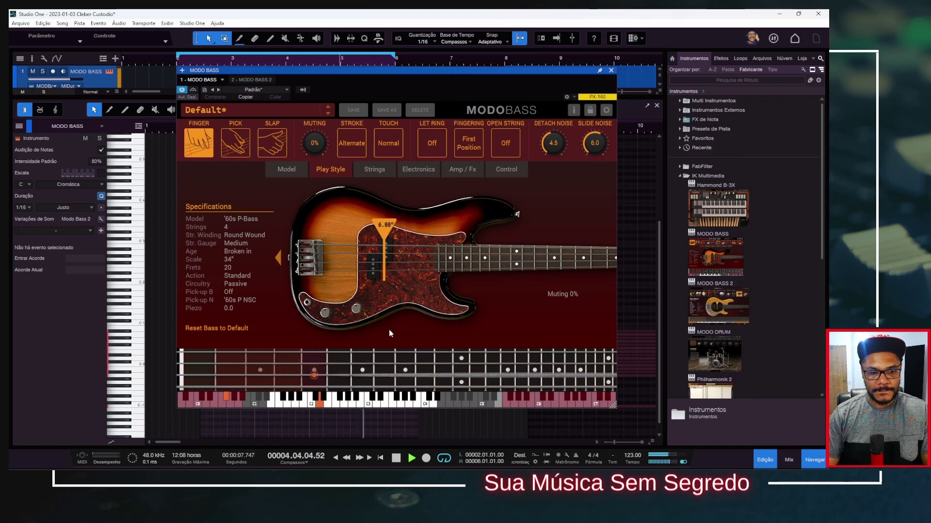
{"action": "key", "text": "space"}
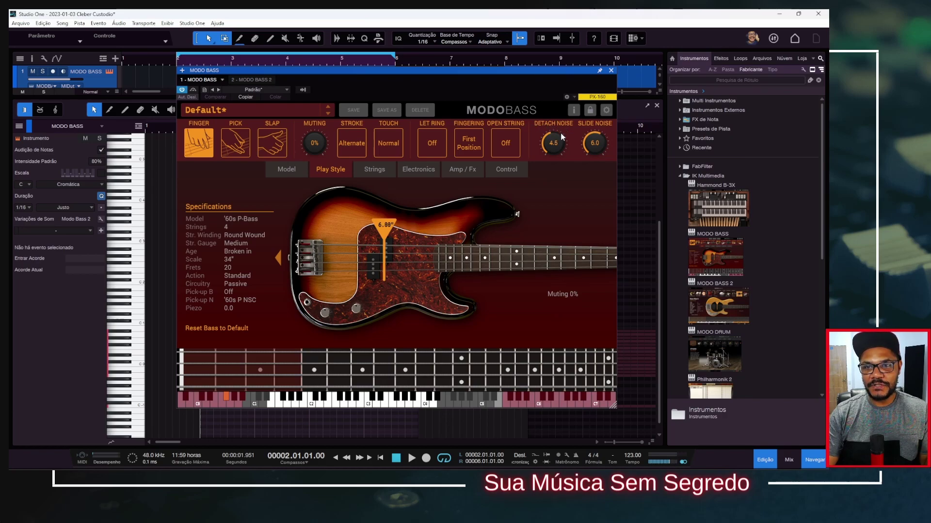
Lower Detach Noise and Slide Noise to 0.0, play the bass line and stop playback
{"action": "scroll", "coordinate": [560, 145], "scroll_direction": "up", "scroll_amount": 5}
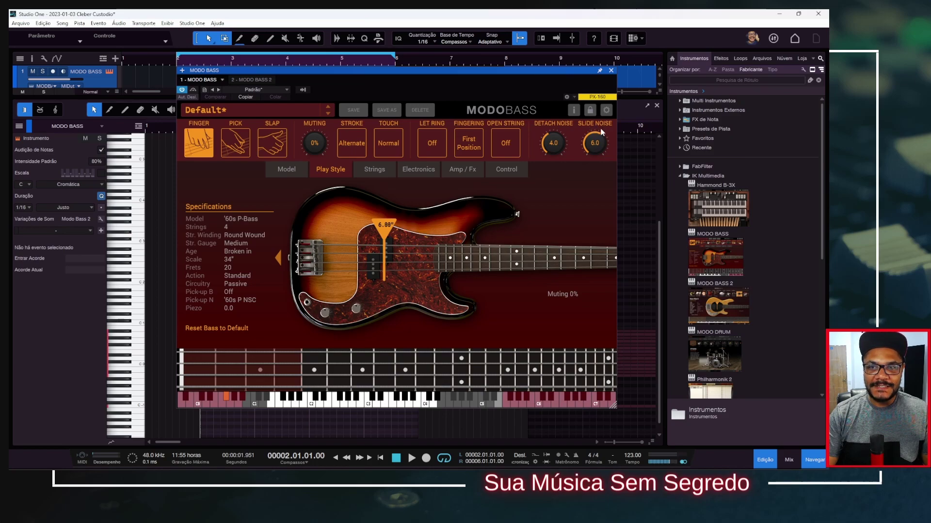
{"action": "left_click_drag", "start_coordinate": [553, 143], "coordinate": [556, 179]}
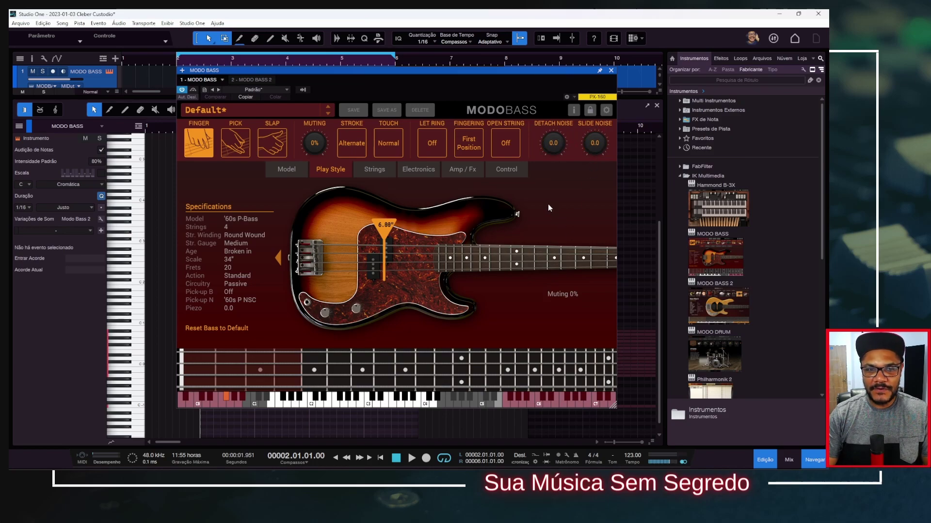
{"action": "key", "text": "space"}
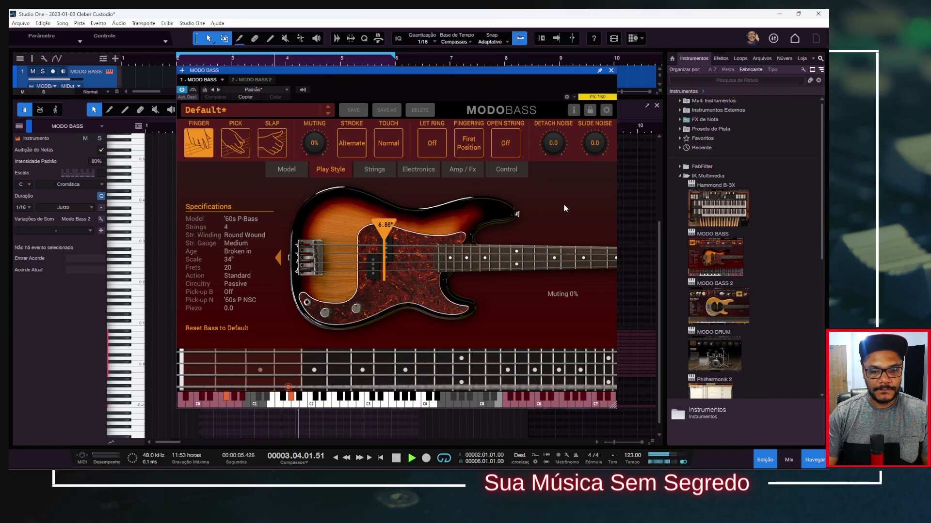
{"action": "key", "text": "space"}
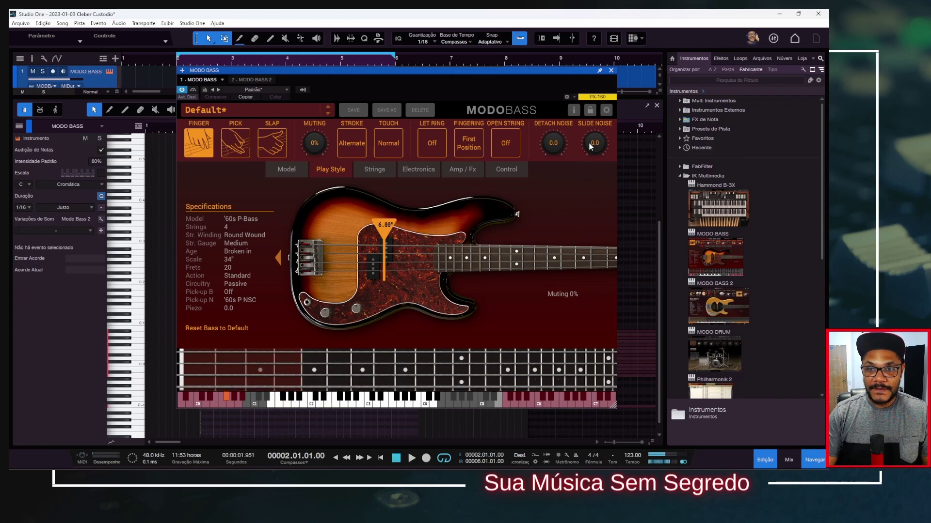
Raise Detach Noise and Slide Noise to 10, play the bass line and stop playback
{"action": "left_click_drag", "start_coordinate": [560, 147], "coordinate": [640, 19]}
{"action": "key", "text": "space"}
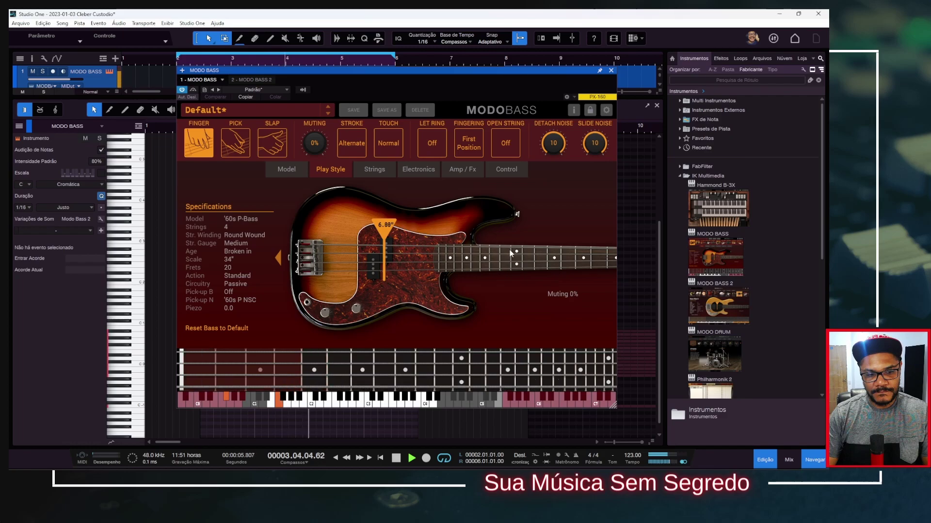
{"action": "key", "text": "space"}
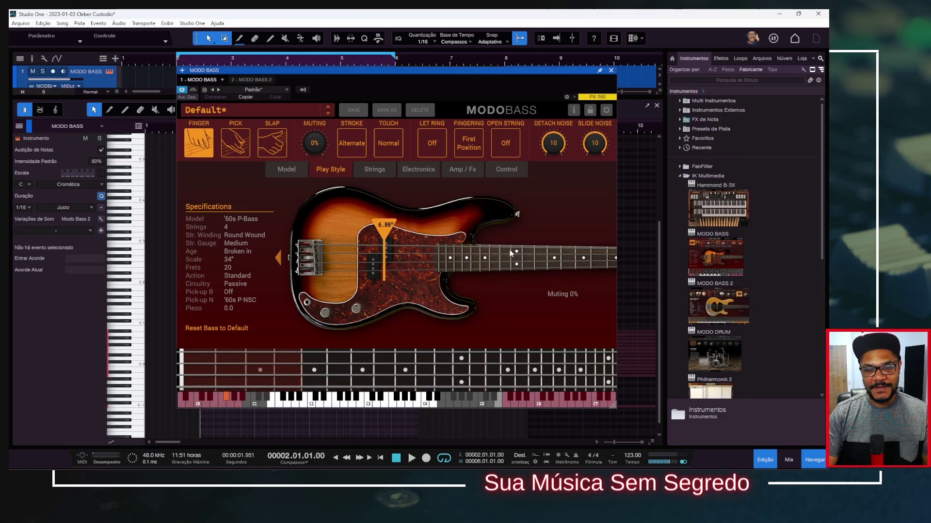
Reduce Detach Noise to 4.4 and Slide Noise to 3.6, fine-tuning them during bass line playback, and stop
{"action": "left_click_drag", "start_coordinate": [553, 144], "coordinate": [558, 200]}
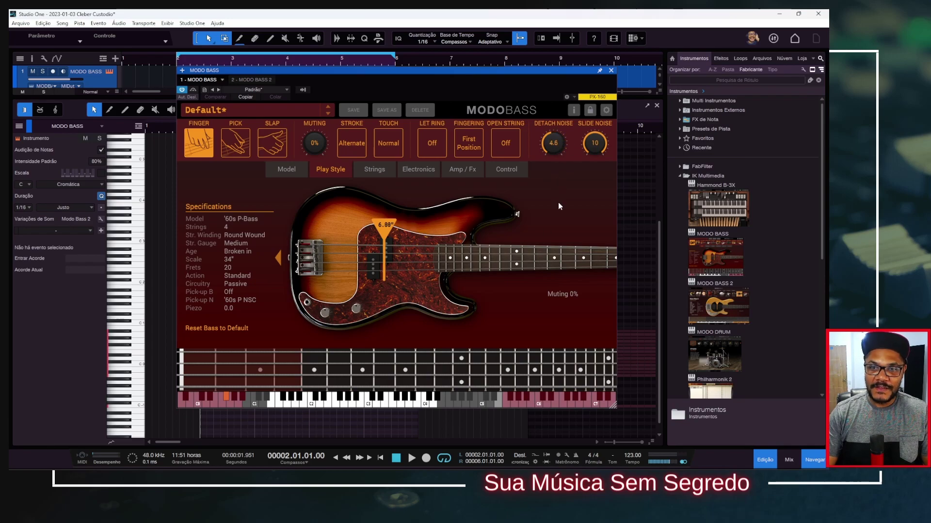
{"action": "left_click_drag", "start_coordinate": [594, 144], "coordinate": [592, 196]}
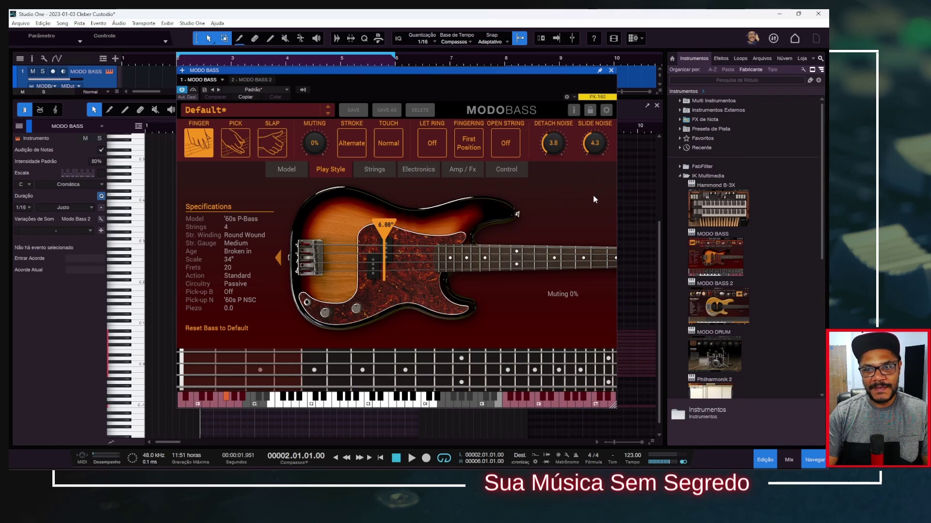
{"action": "left_click_drag", "start_coordinate": [595, 143], "coordinate": [560, 143]}
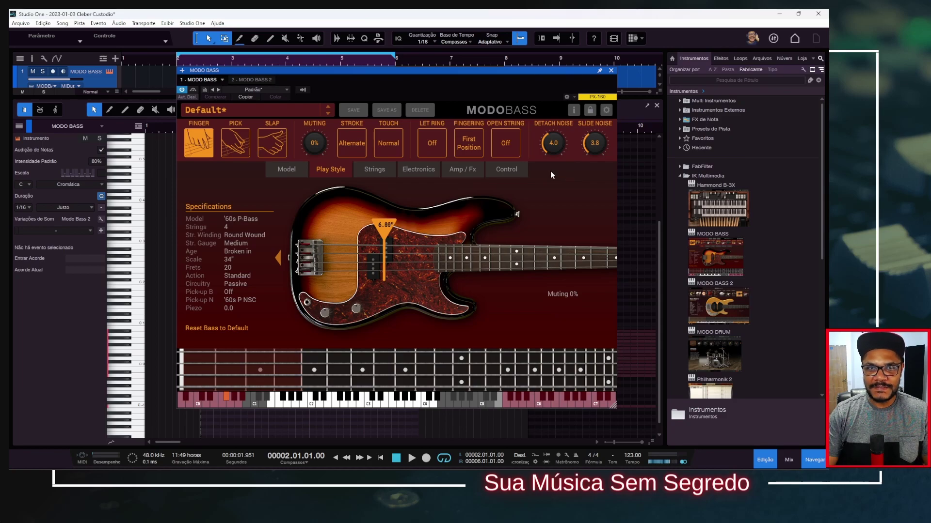
{"action": "key", "text": "space"}
{"action": "scroll", "coordinate": [591, 144], "scroll_direction": "down", "scroll_amount": 3}
{"action": "scroll", "coordinate": [591, 145], "scroll_direction": "up", "scroll_amount": 1}
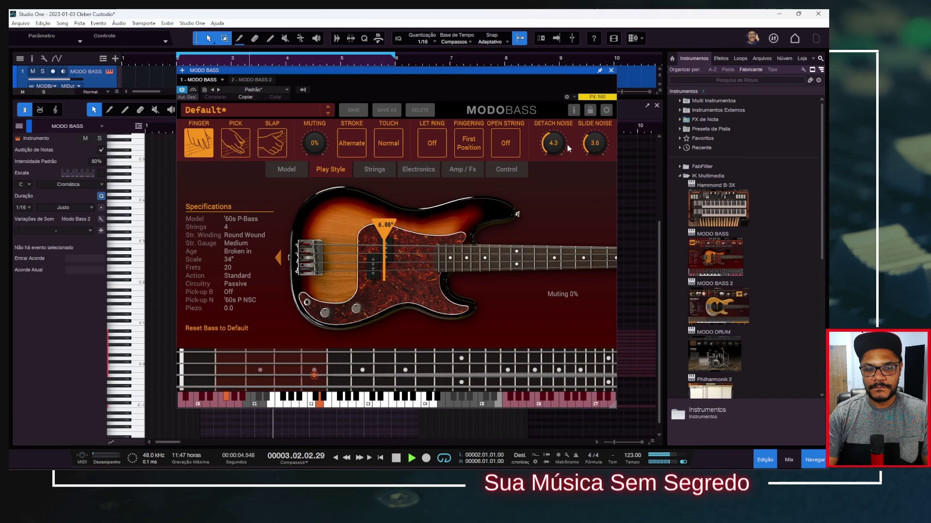
{"action": "scroll", "coordinate": [558, 145], "scroll_direction": "up", "scroll_amount": 1}
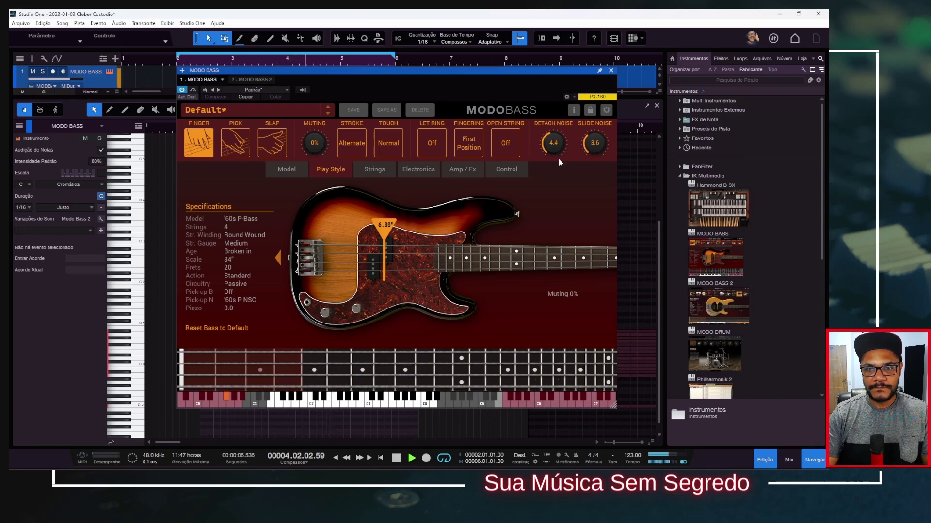
{"action": "key", "text": "space"}
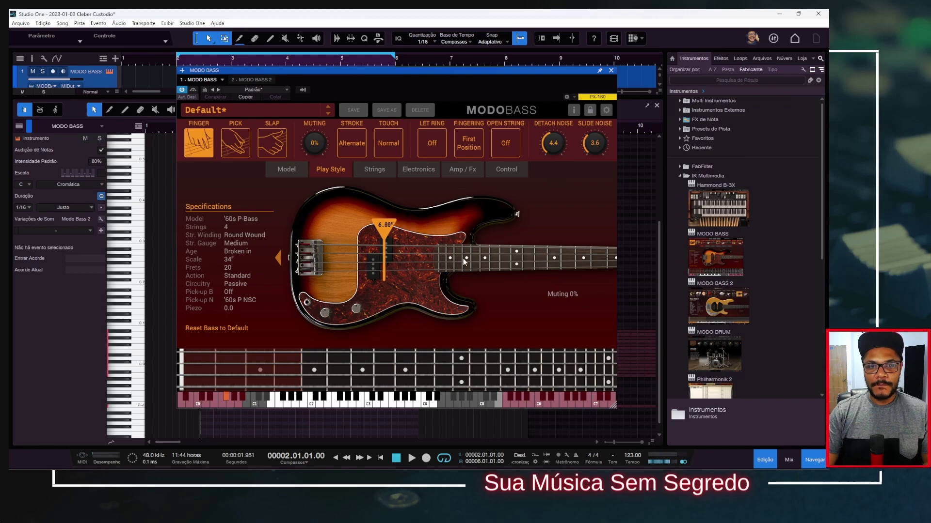
Open the Strings settings, raise the string count to 5 and 6, and reset the bass to default
{"action": "left_click", "coordinate": [383, 175]}
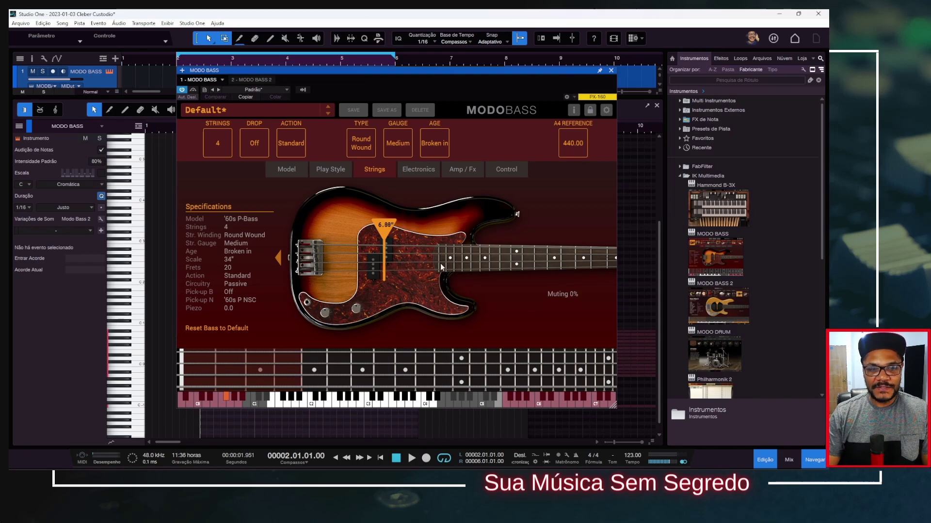
{"action": "left_click", "coordinate": [219, 148]}
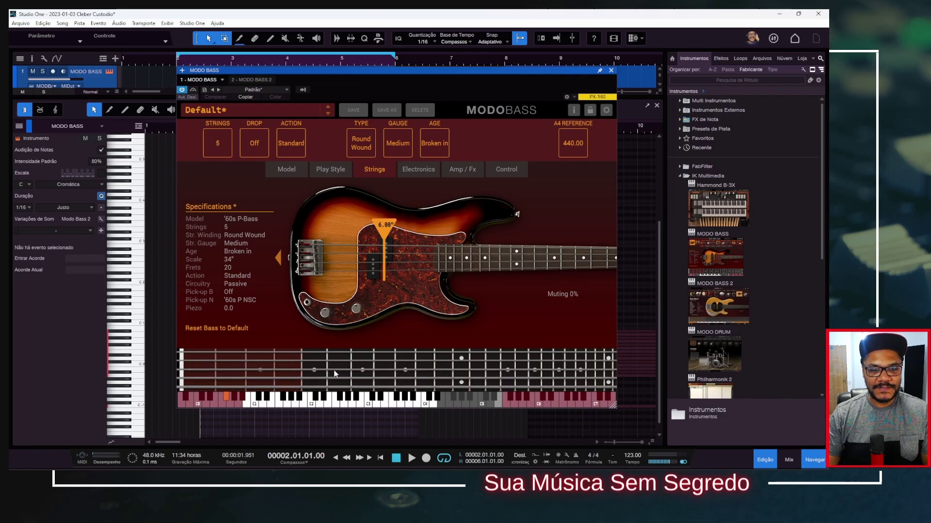
{"action": "left_click", "coordinate": [222, 144]}
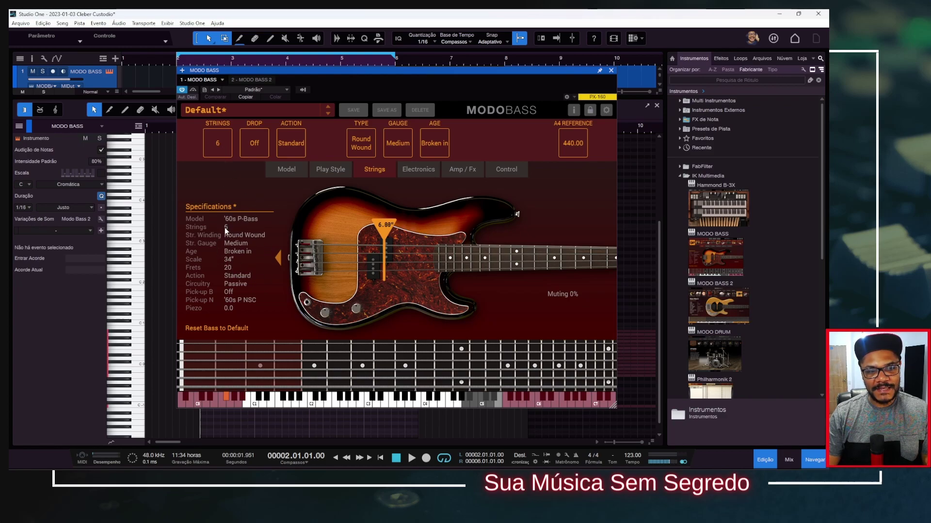
{"action": "left_click", "coordinate": [223, 329]}
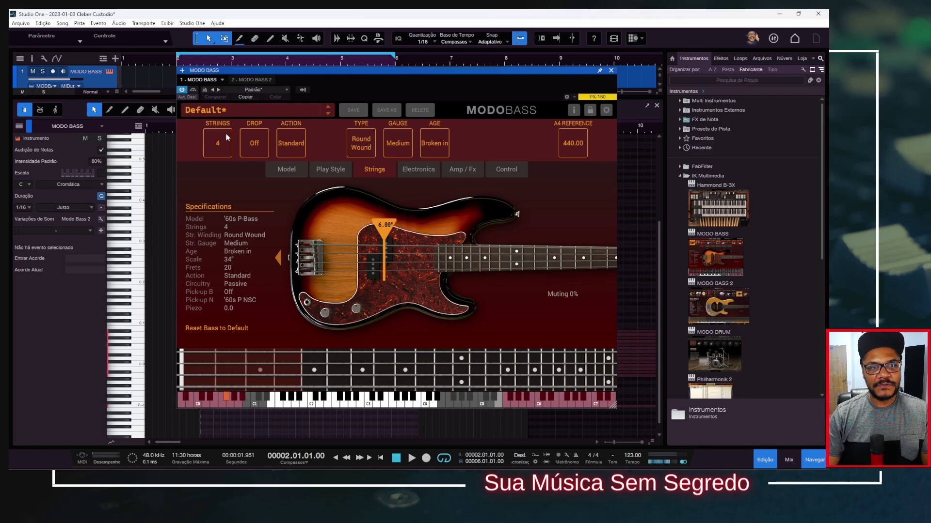
Cycle the string count through 5 and 6 back to 4
{"action": "left_click", "coordinate": [217, 144]}
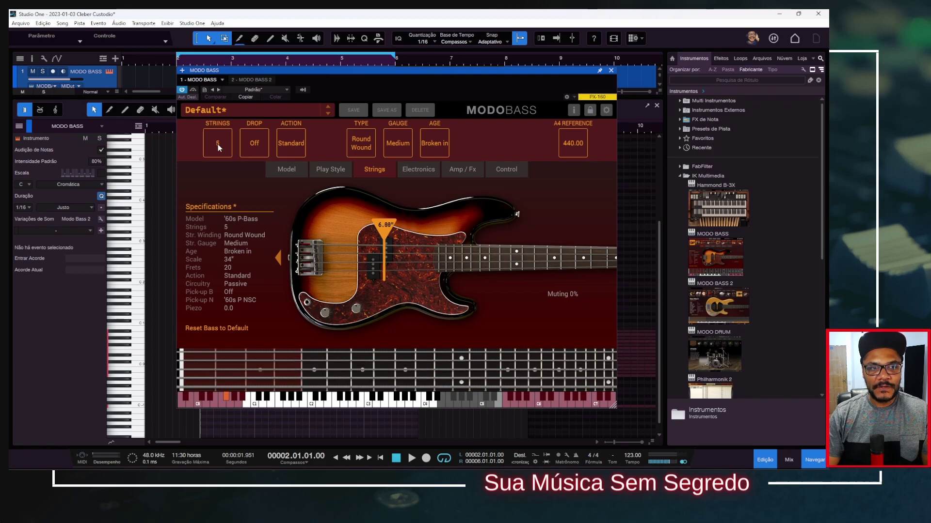
{"action": "left_click", "coordinate": [217, 144]}
{"action": "left_click", "coordinate": [217, 144]}
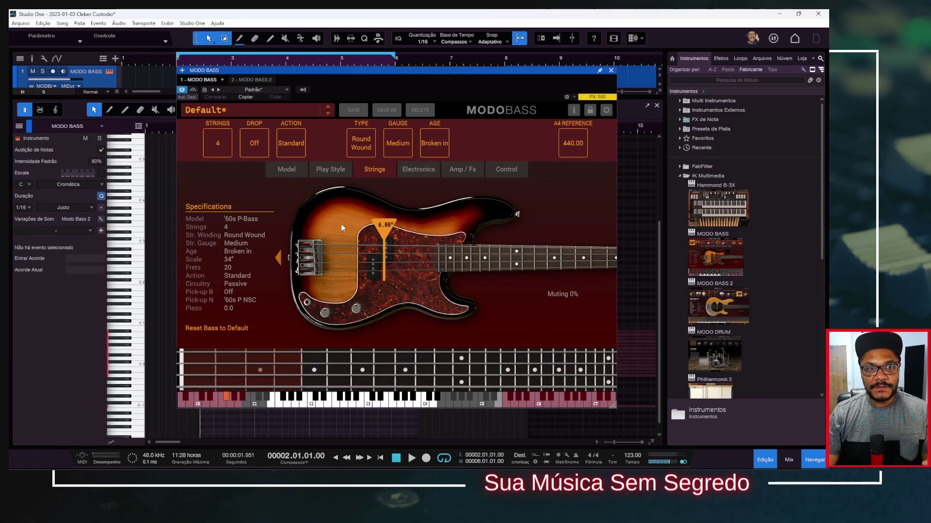
Toggle Drop tuning on and off, sound the lowest notes on the keyboard in each state, and leave Drop off
{"action": "left_click", "coordinate": [259, 146]}
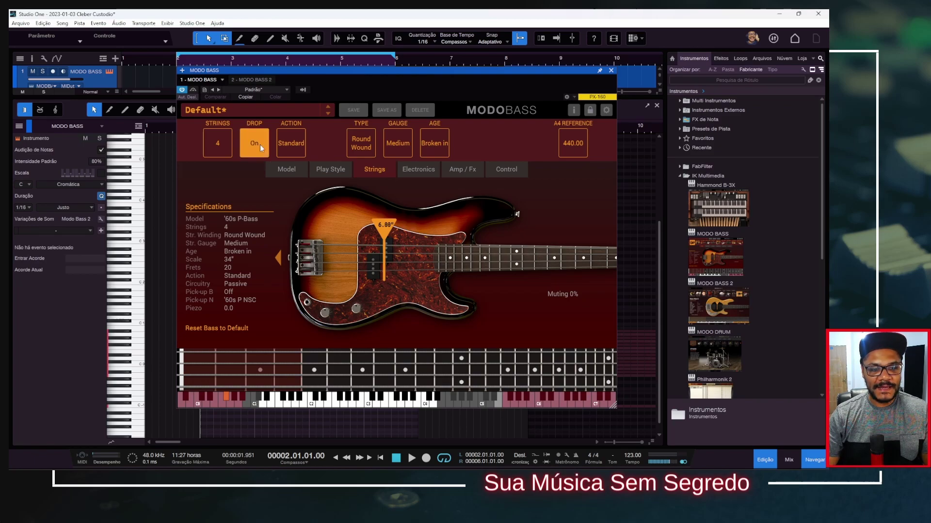
{"action": "left_click", "coordinate": [260, 145]}
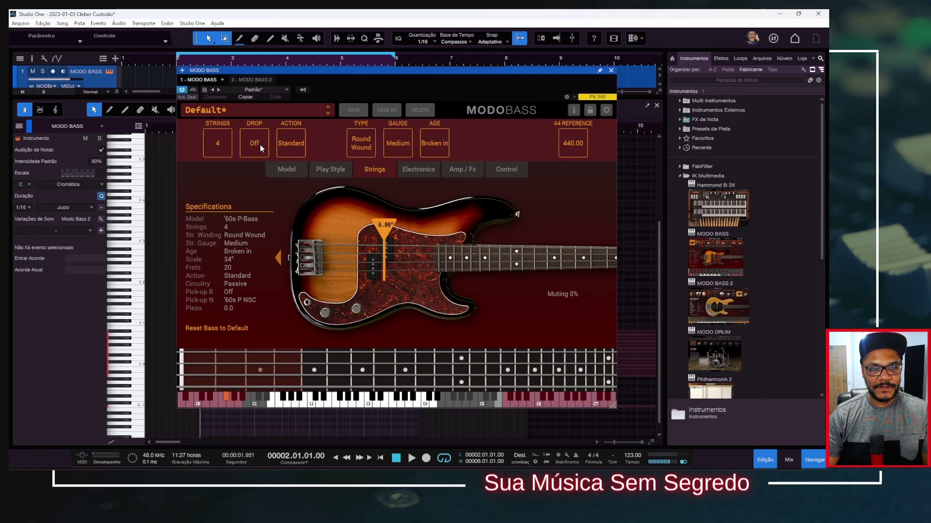
{"action": "left_click", "coordinate": [272, 402]}
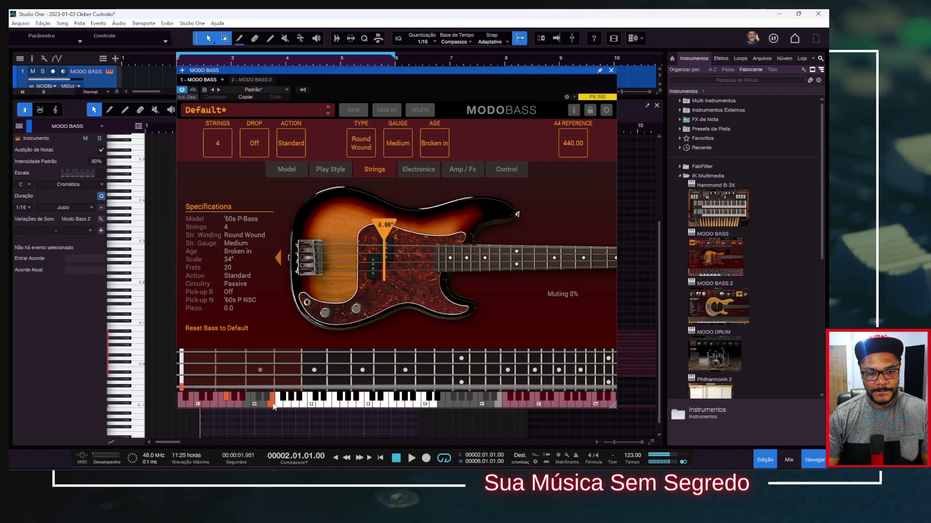
{"action": "left_click", "coordinate": [255, 148]}
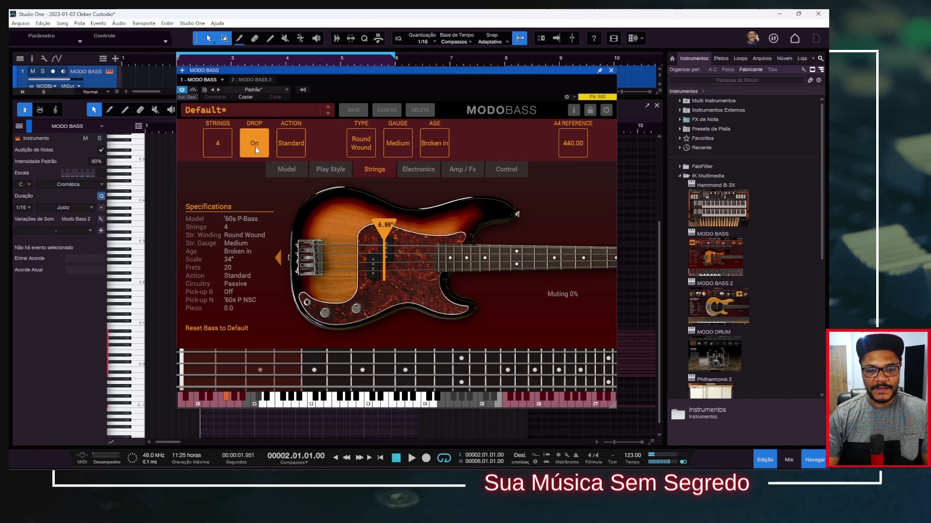
{"action": "left_click", "coordinate": [264, 405]}
{"action": "left_click", "coordinate": [265, 405]}
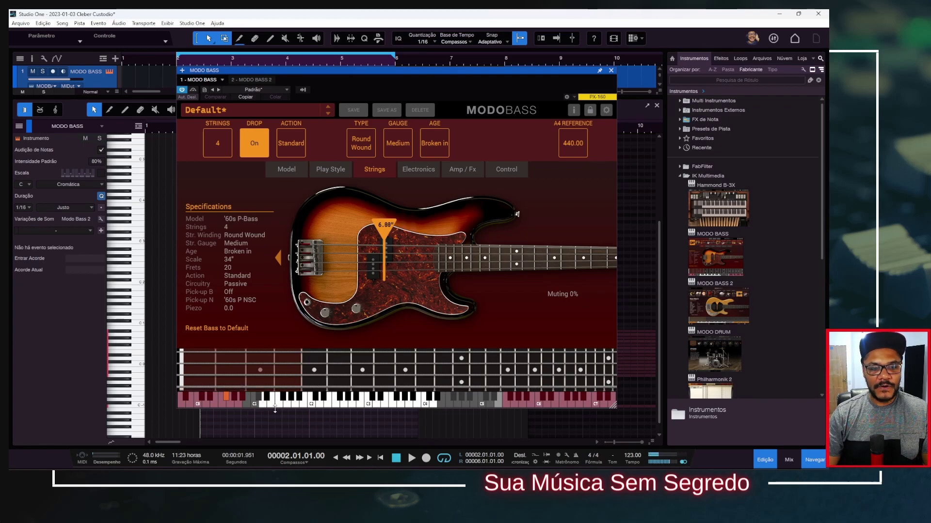
{"action": "left_click", "coordinate": [279, 396]}
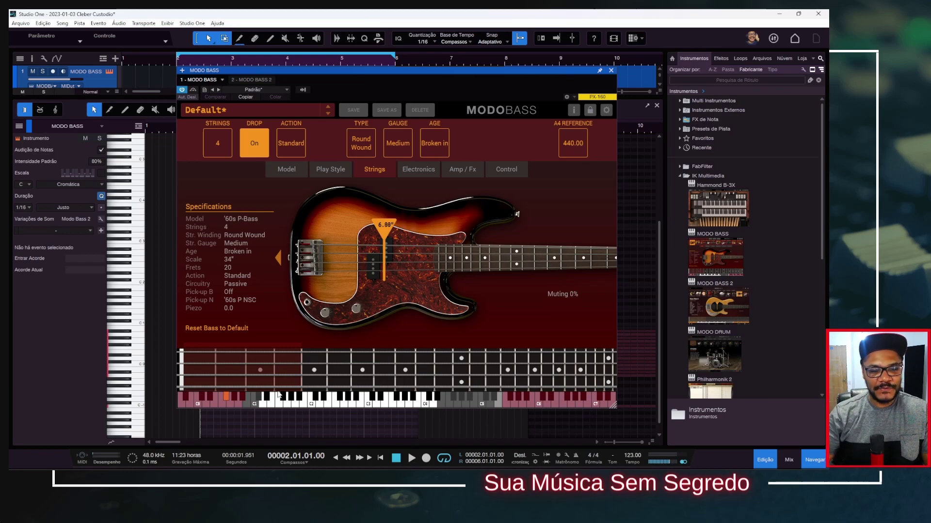
{"action": "left_click", "coordinate": [258, 146]}
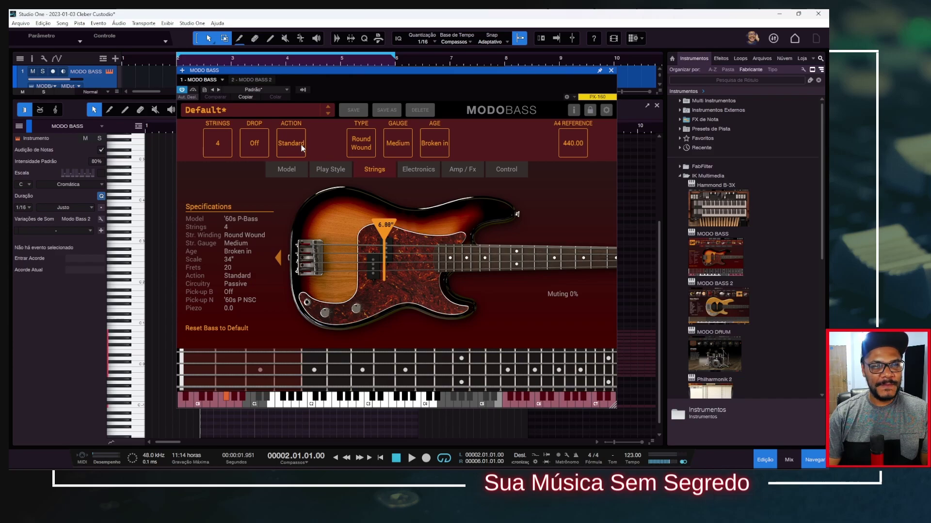
Switch the string Action between Low and Standard, play the bass line, change Action to High during playback and stop
{"action": "left_click", "coordinate": [300, 144]}
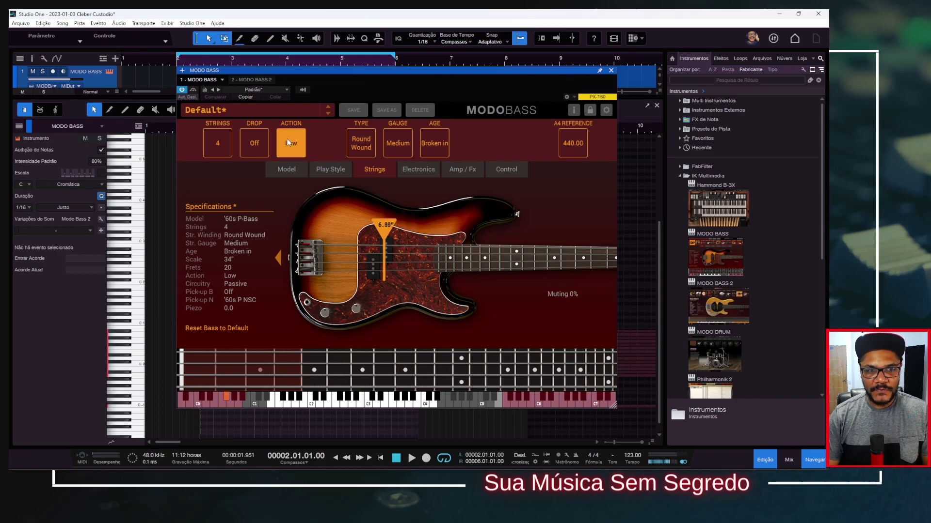
{"action": "left_click", "coordinate": [296, 150]}
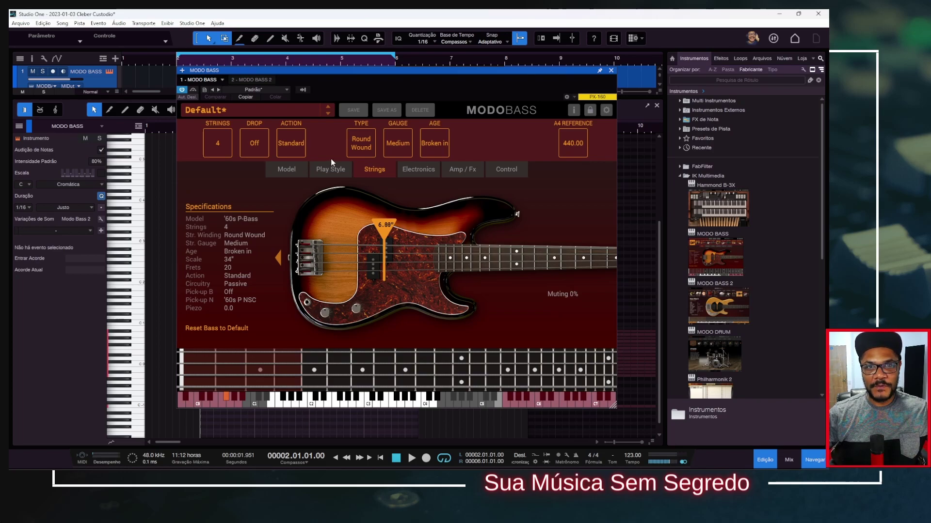
{"action": "key", "text": "space"}
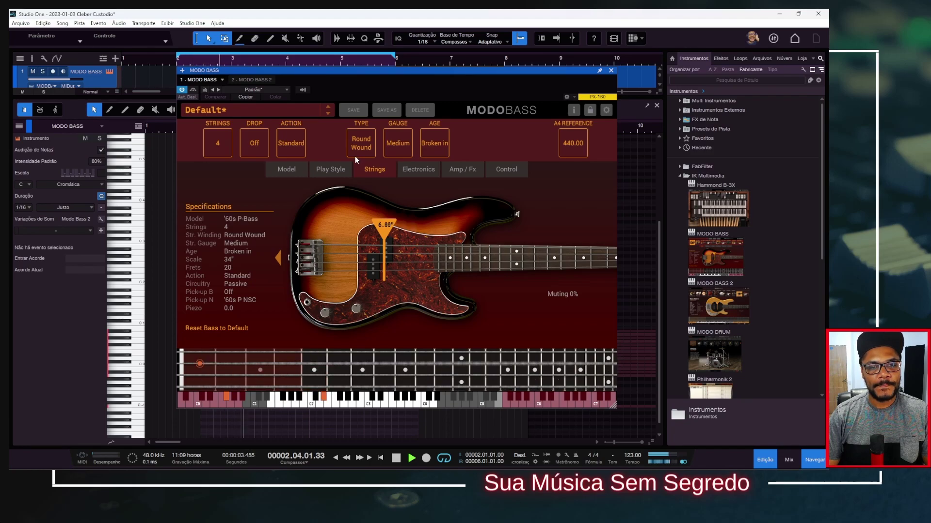
{"action": "left_click", "coordinate": [294, 142]}
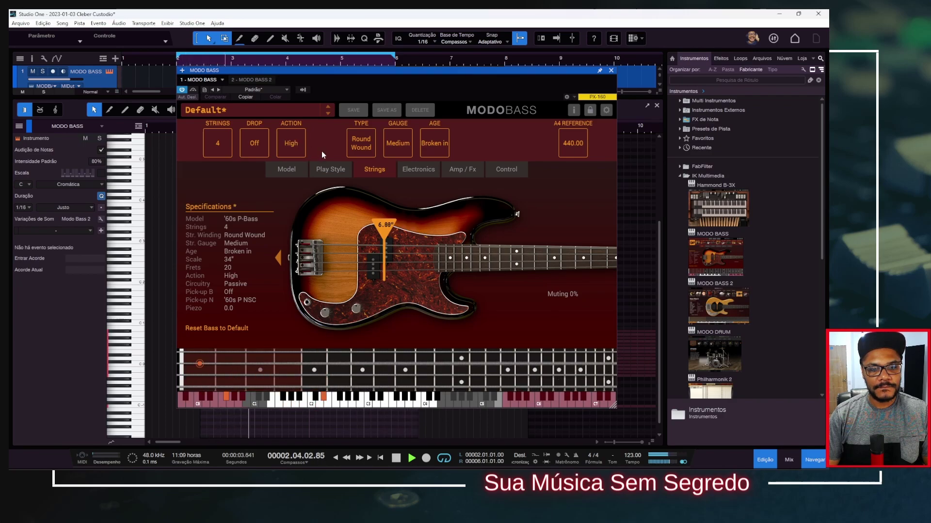
{"action": "key", "text": "space"}
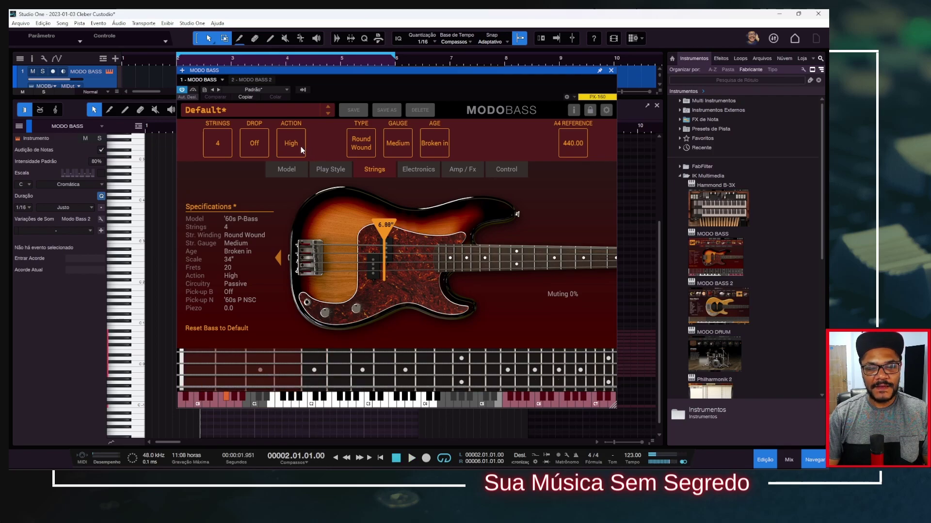
Replay the bass line with High action, switch Action to Low during playback and stop
{"action": "key", "text": "space"}
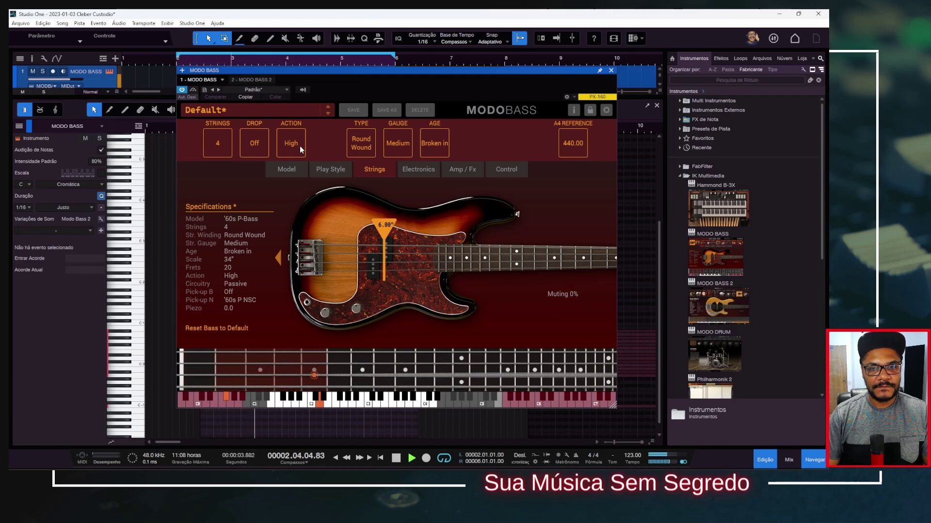
{"action": "left_click", "coordinate": [300, 146]}
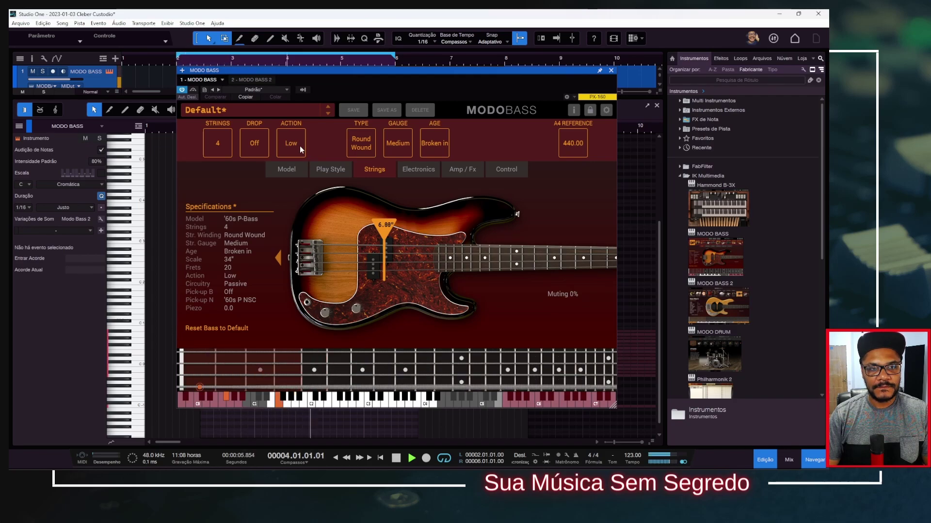
{"action": "key", "text": "space"}
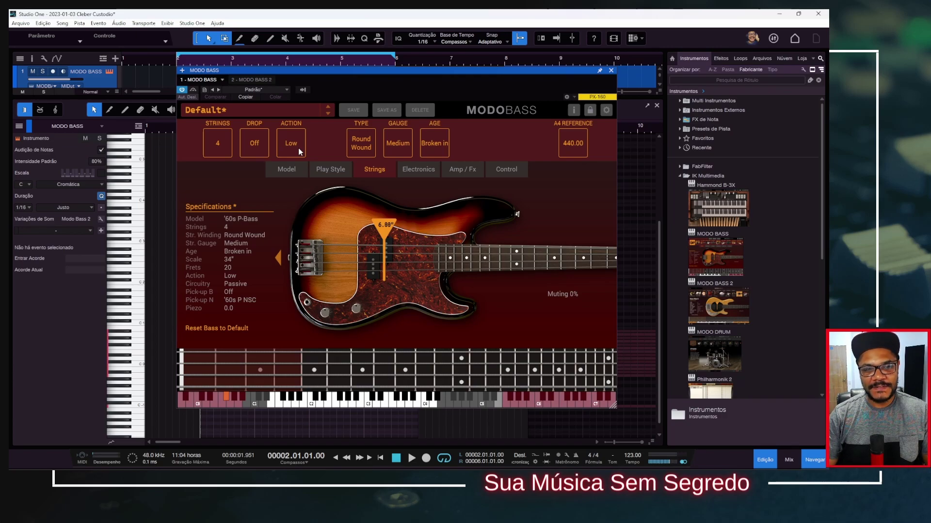
Set the string Action to High, play the bass line, switch to Low during playback, stop and set Action to Standard
{"action": "left_click", "coordinate": [299, 152]}
{"action": "left_click", "coordinate": [299, 152]}
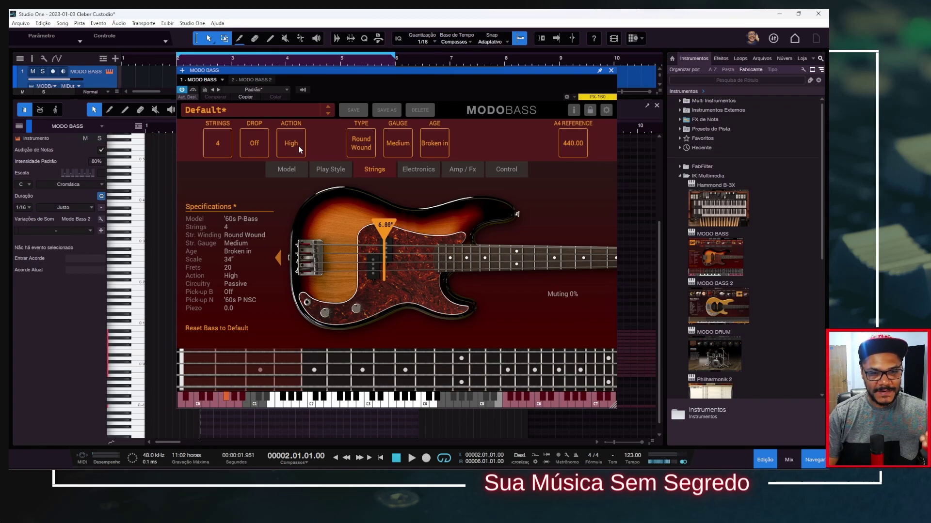
{"action": "key", "text": "space"}
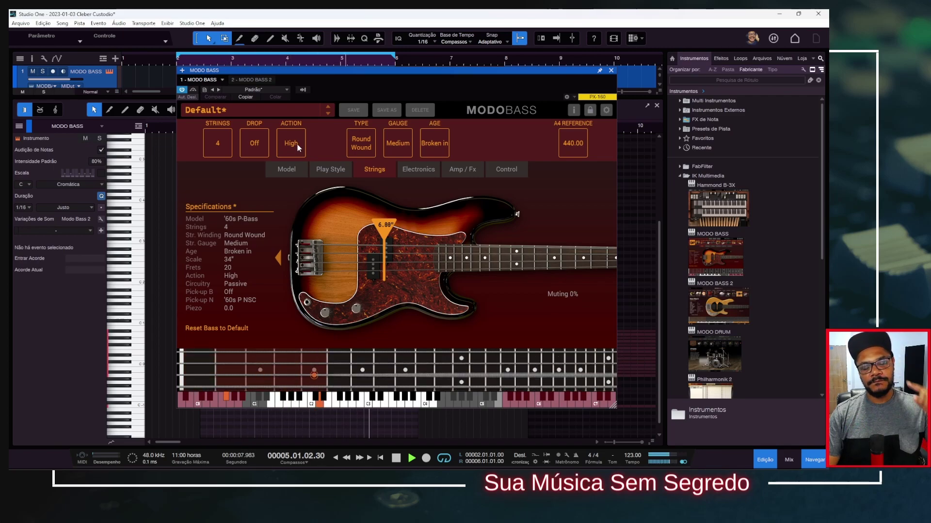
{"action": "left_click", "coordinate": [297, 144]}
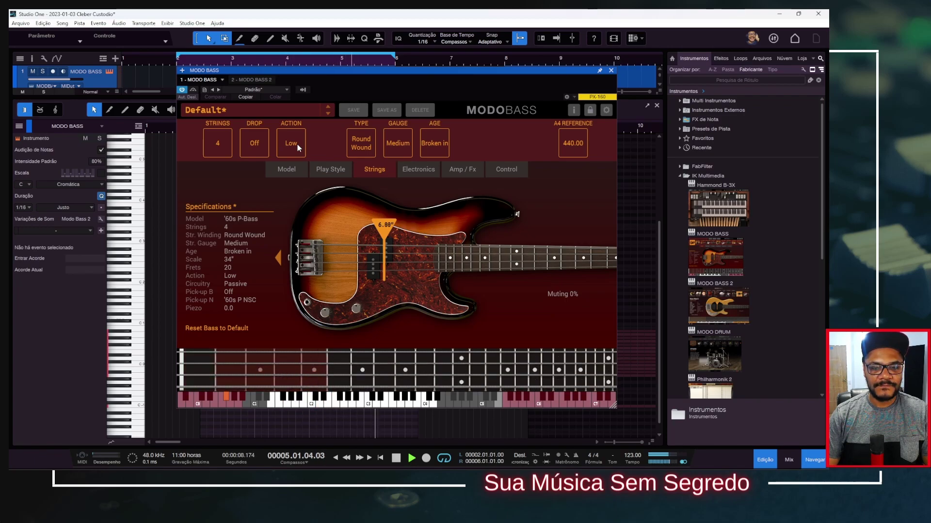
{"action": "key", "text": "space"}
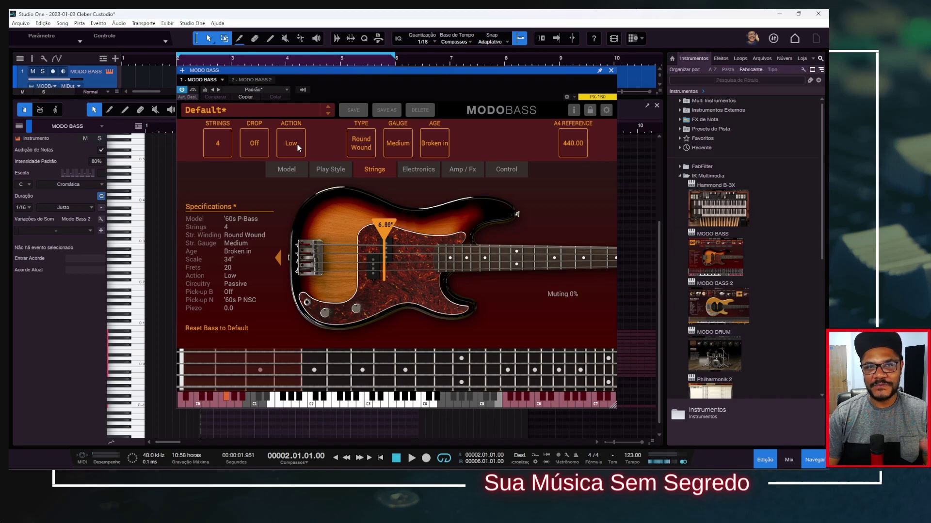
{"action": "left_click", "coordinate": [295, 147]}
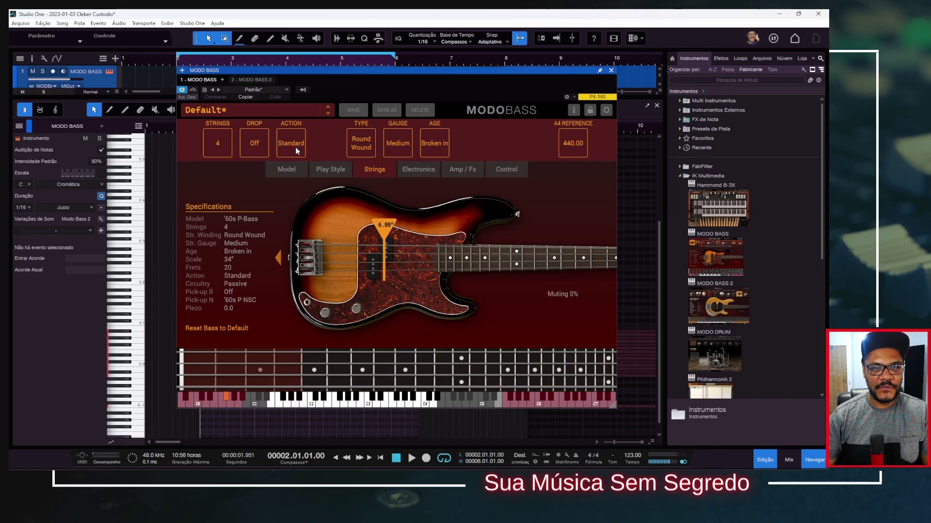
Switch the string Type to Flat Wound and back to Round Wound, and cycle the Gauge through Heavy and Light back to Medium
{"action": "left_click", "coordinate": [366, 143]}
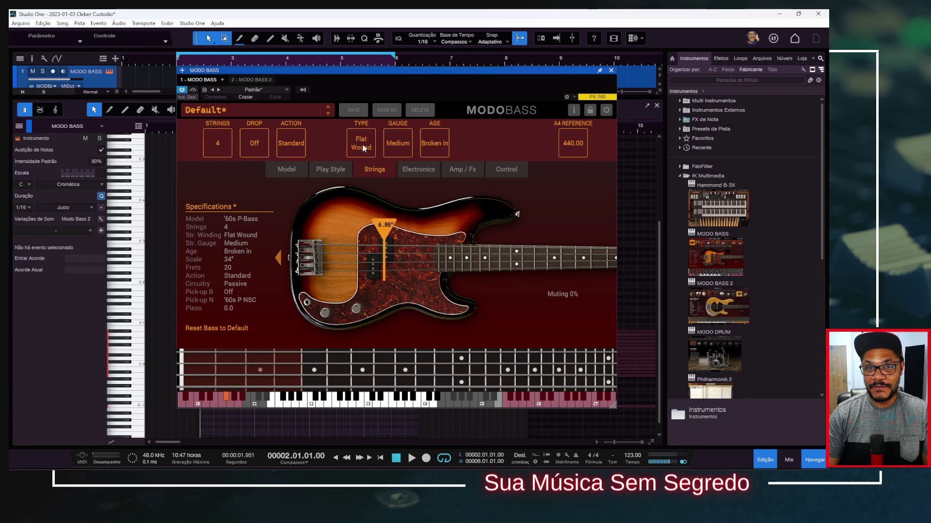
{"action": "left_click", "coordinate": [363, 148]}
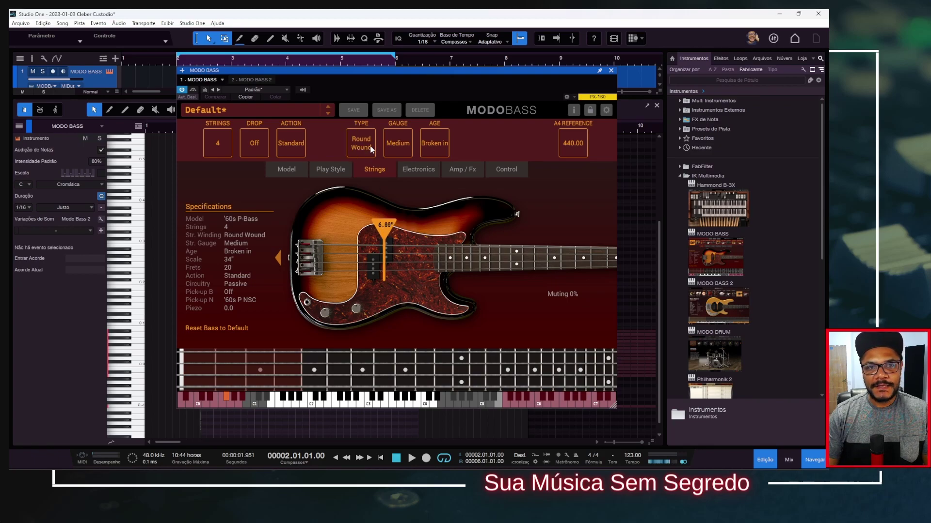
{"action": "left_click", "coordinate": [401, 143]}
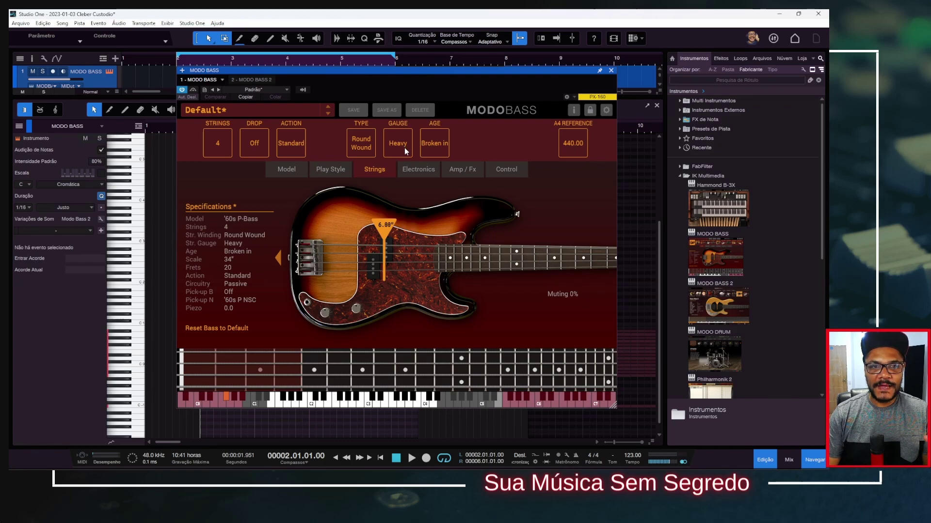
{"action": "left_click", "coordinate": [404, 147]}
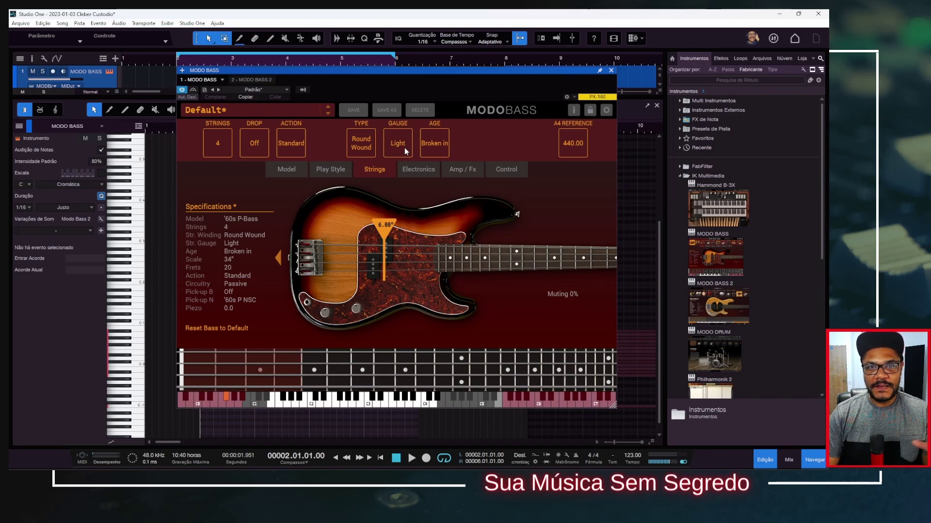
{"action": "left_click", "coordinate": [404, 148]}
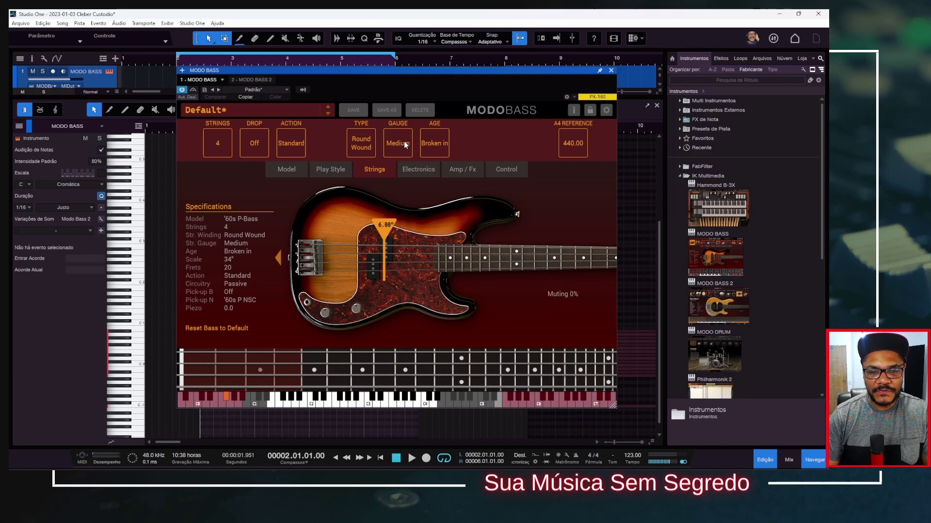
Cycle the string Age repeatedly through New, Broken in and Old, ending on Broken in
{"action": "left_click", "coordinate": [436, 147]}
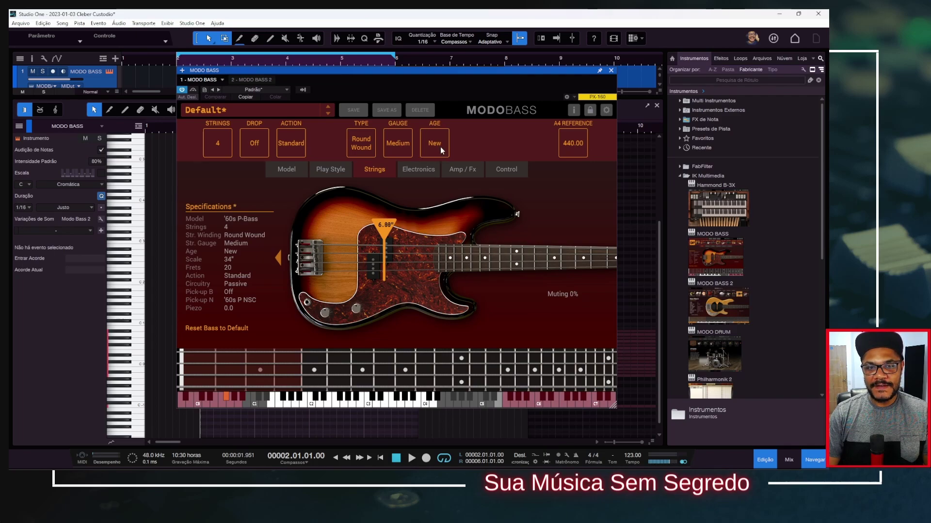
{"action": "left_click", "coordinate": [440, 146]}
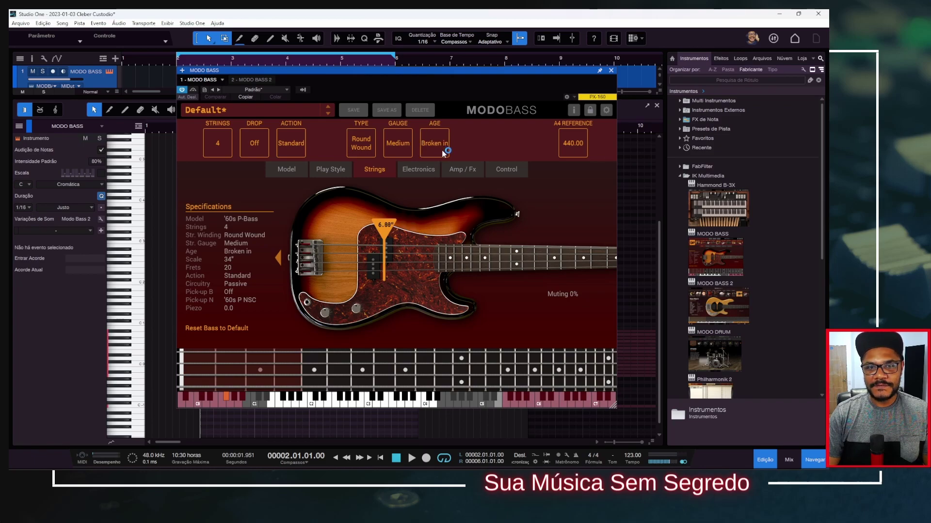
{"action": "left_click", "coordinate": [443, 147]}
{"action": "left_click", "coordinate": [443, 152]}
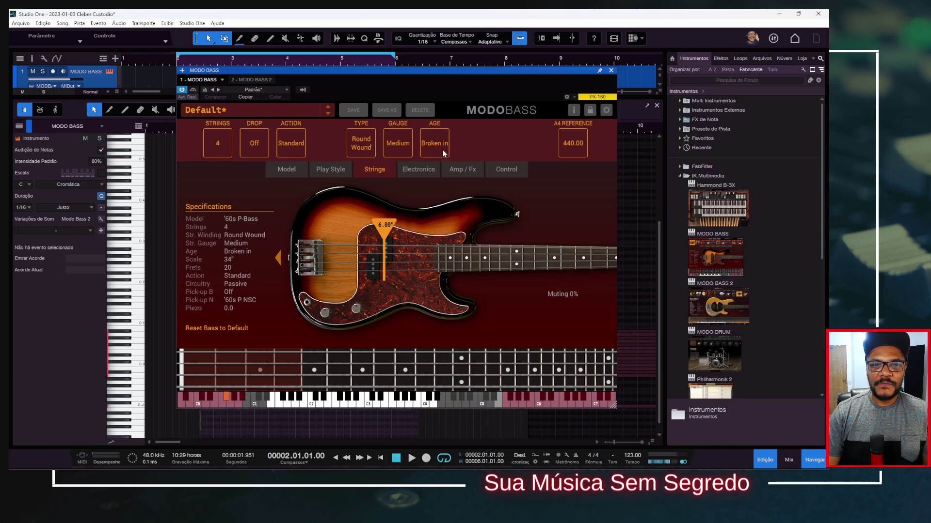
{"action": "left_click", "coordinate": [443, 147]}
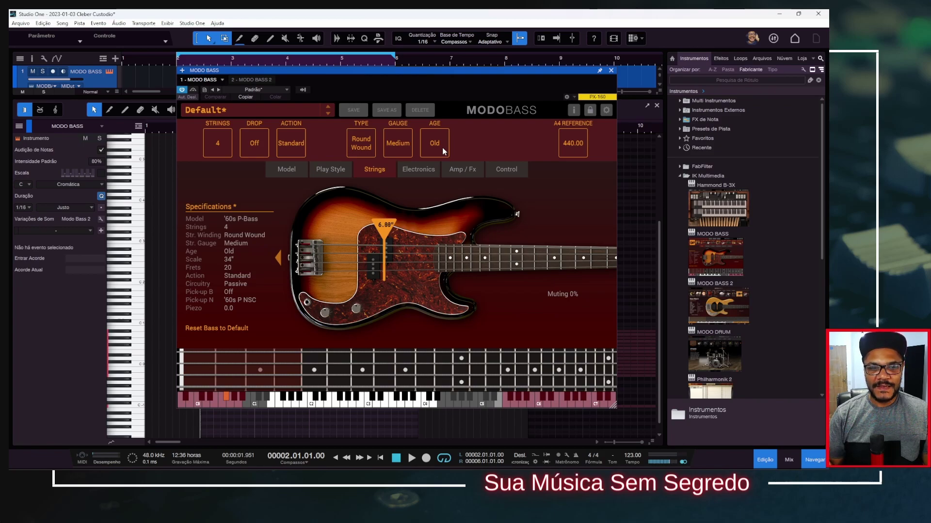
{"action": "left_click", "coordinate": [442, 147]}
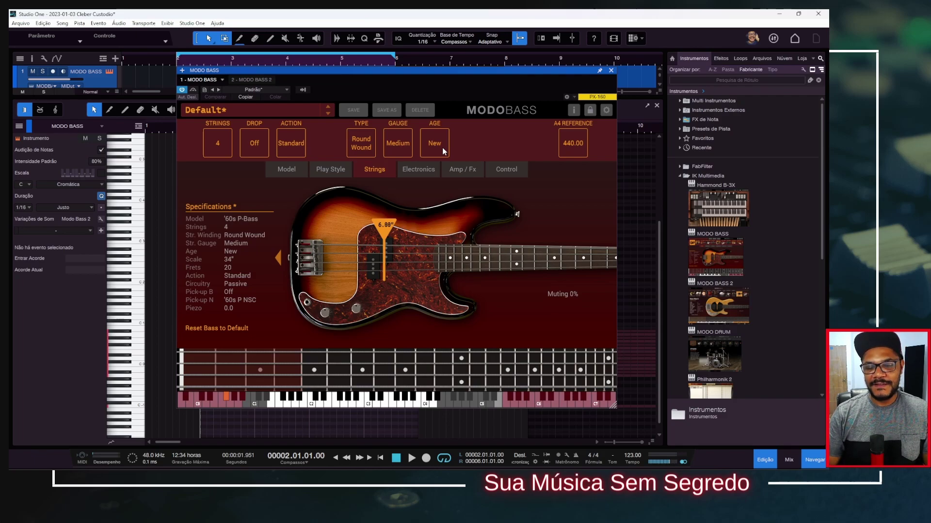
{"action": "left_click", "coordinate": [439, 150]}
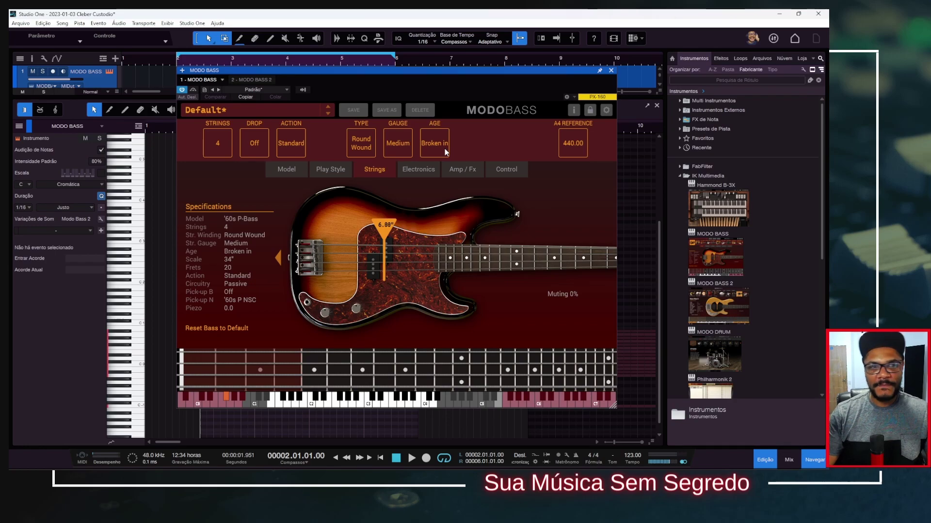
Set the string Age to New, play the bass line, cycle Age through Broken in and Old back to New during playback, and stop
{"action": "left_click", "coordinate": [444, 152]}
{"action": "left_click", "coordinate": [444, 151]}
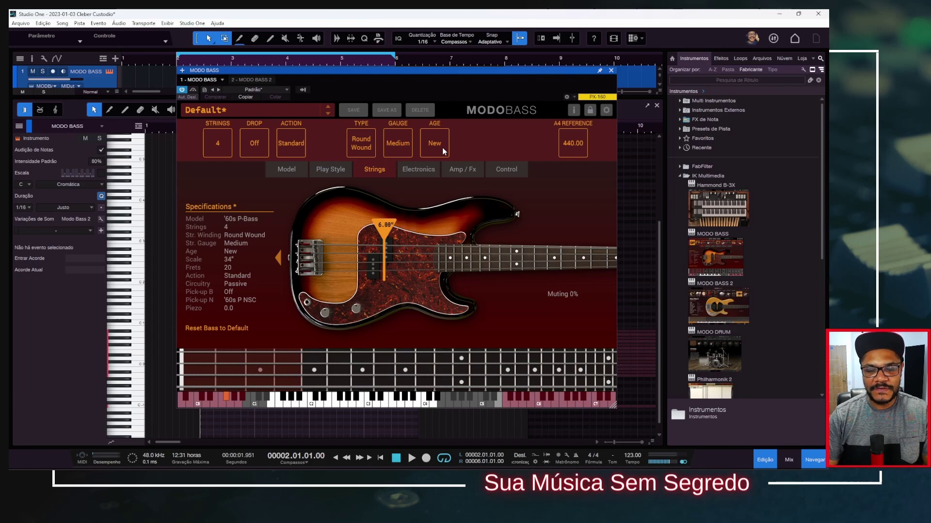
{"action": "key", "text": "space"}
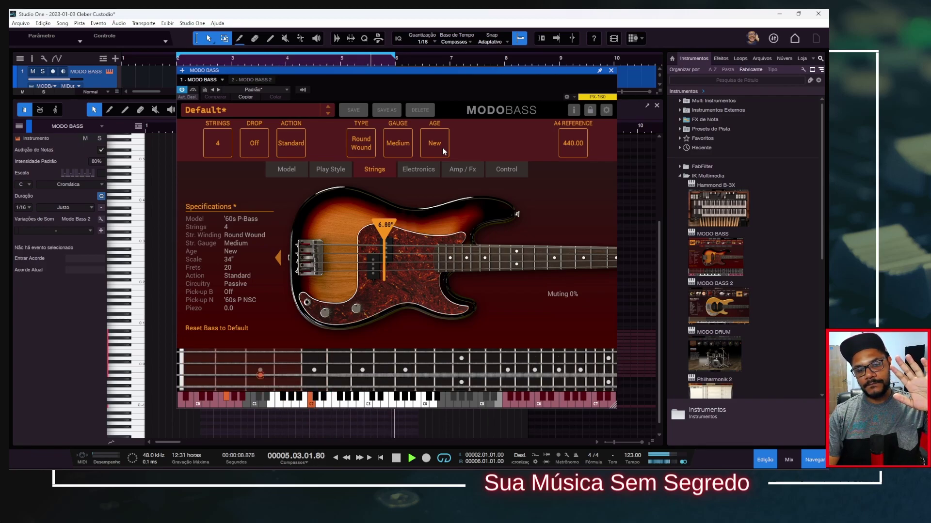
{"action": "scroll", "coordinate": [442, 147], "scroll_direction": "down", "scroll_amount": 1}
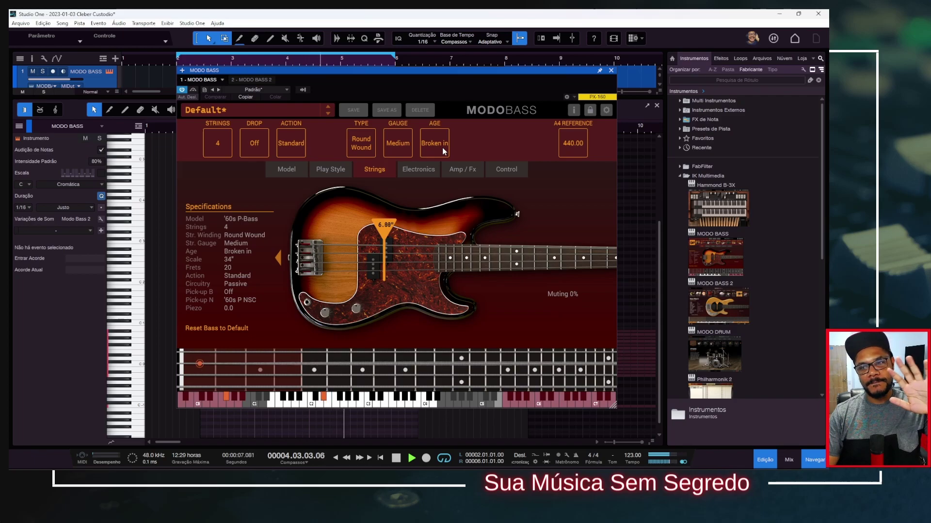
{"action": "left_click", "coordinate": [442, 148]}
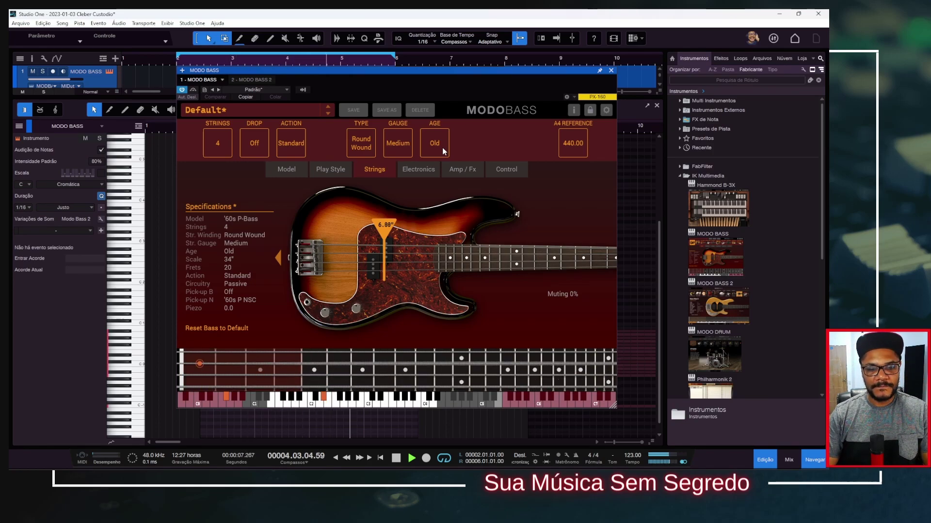
{"action": "left_click", "coordinate": [442, 148]}
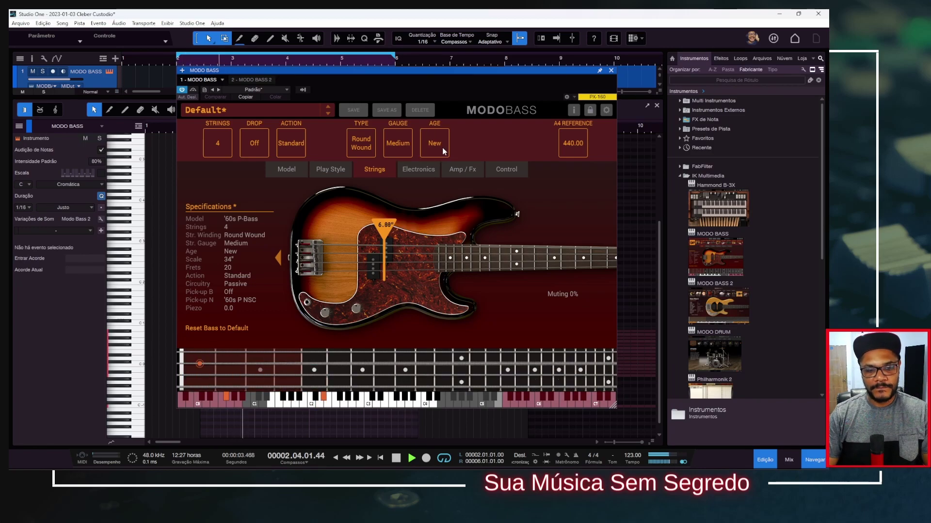
{"action": "key", "text": "space"}
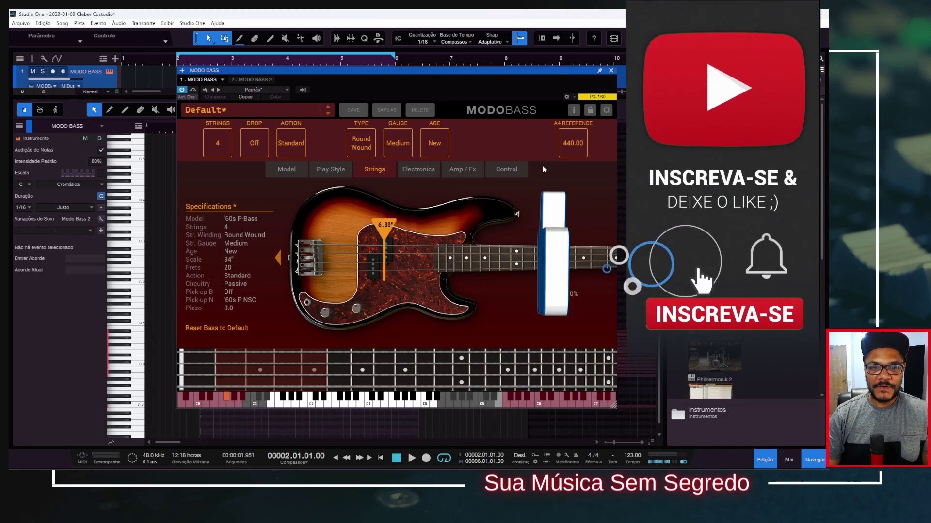
View the Electronics settings briefly and return to the Strings settings
{"action": "left_click", "coordinate": [432, 170]}
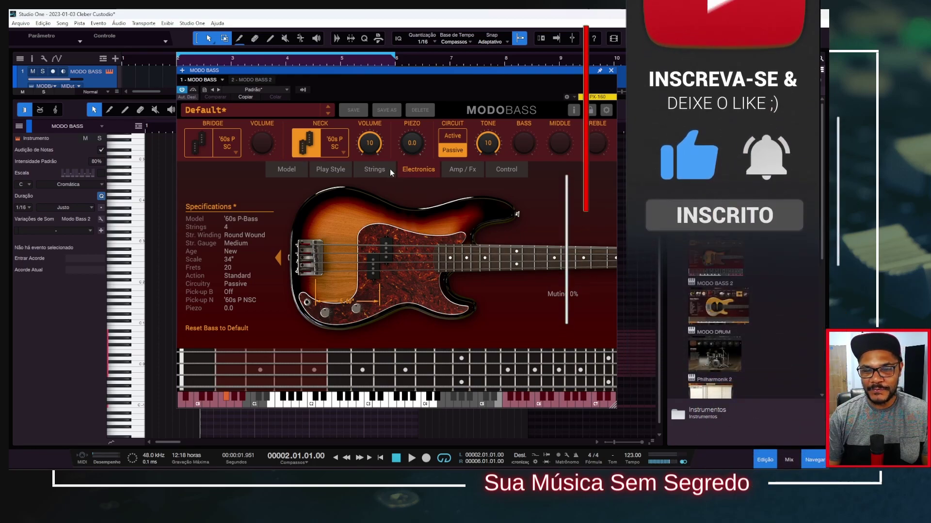
{"action": "left_click", "coordinate": [390, 168]}
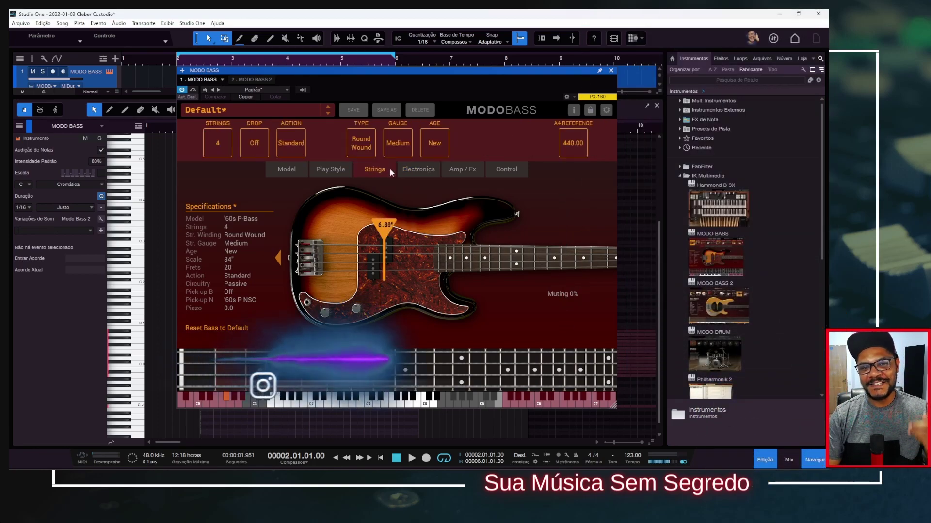